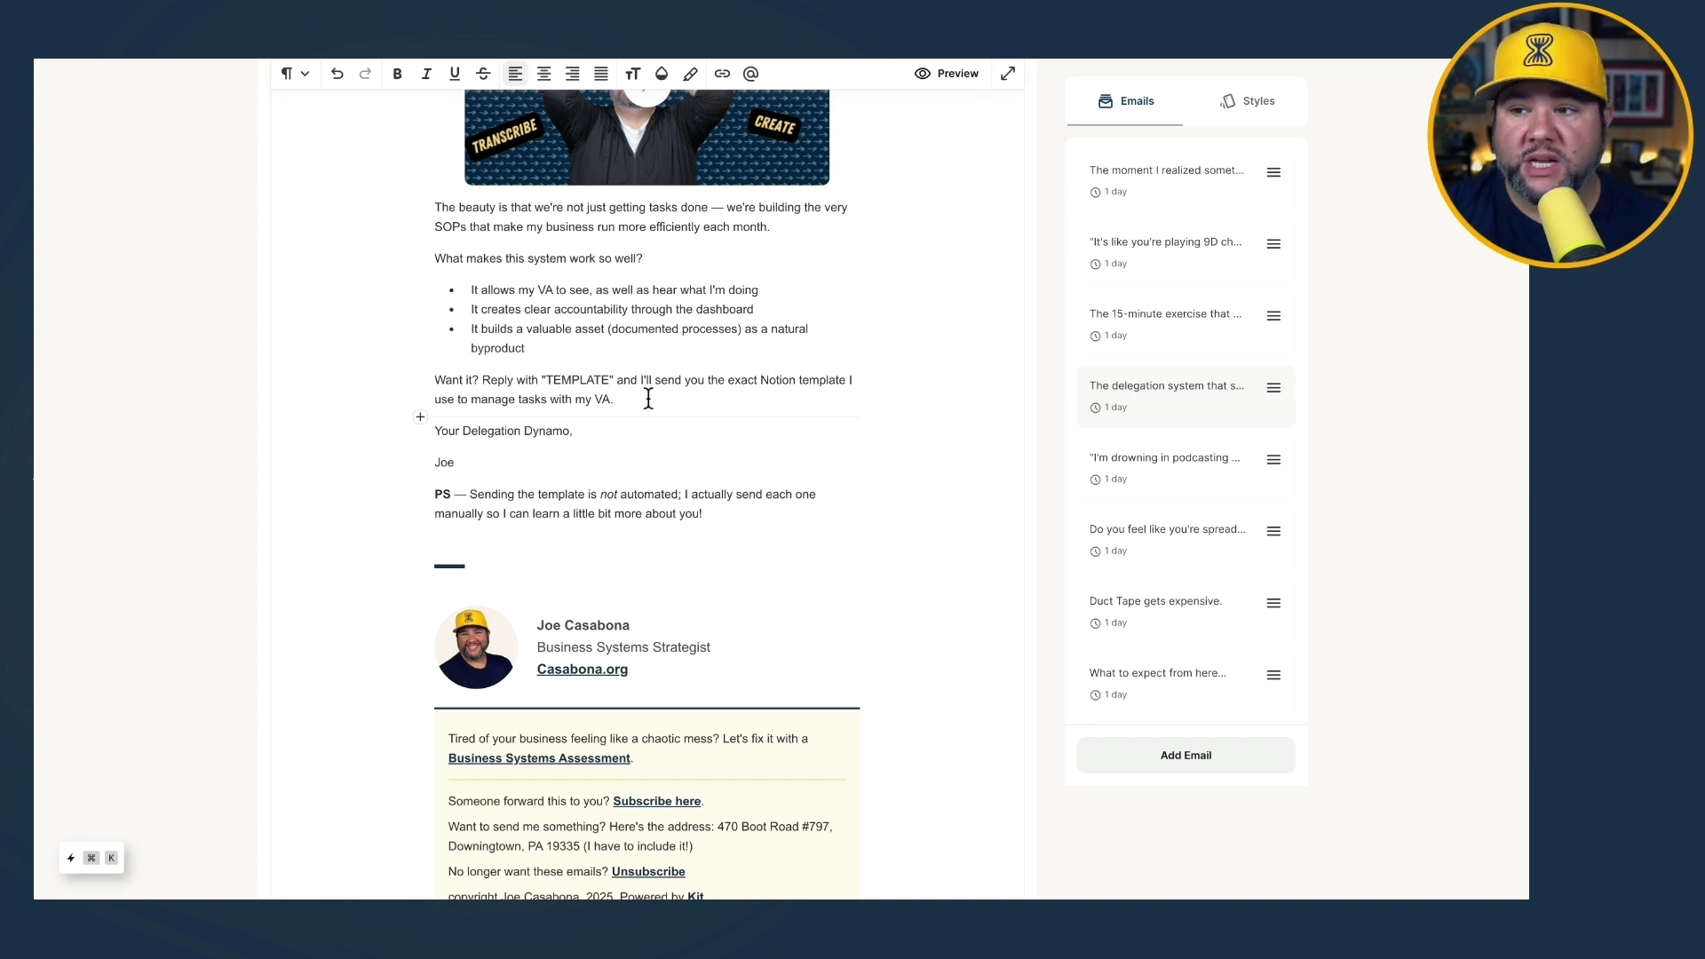
double_click(583, 382)
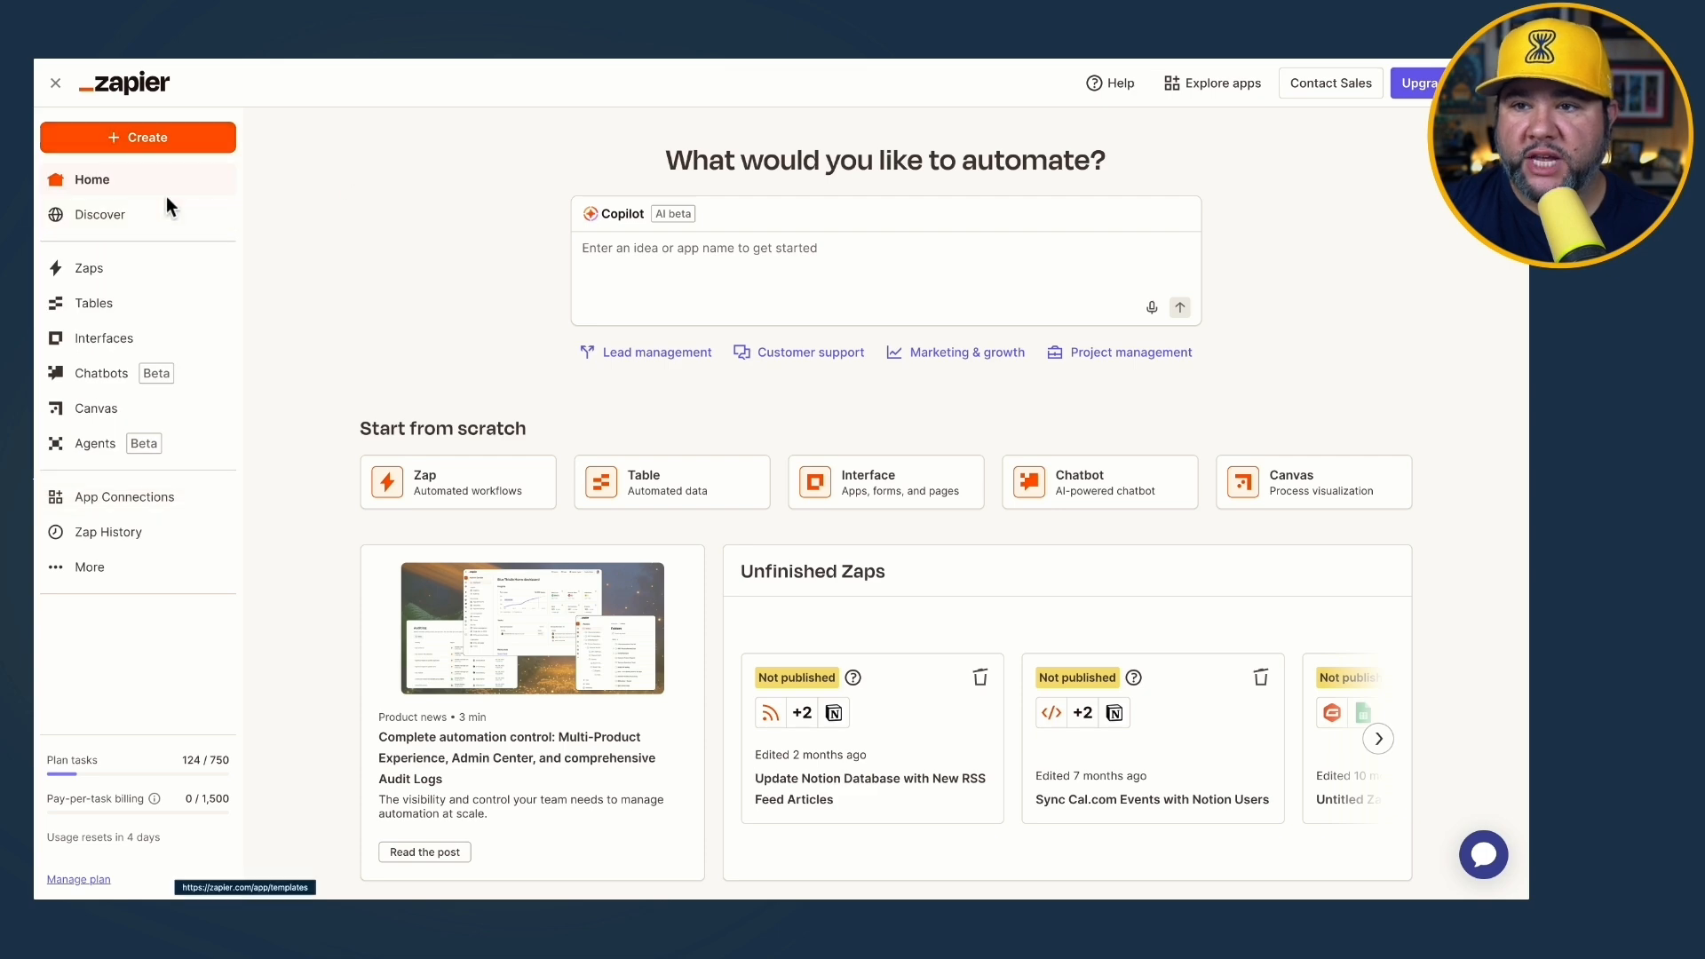
Create a new Zap and choose Gmail as its trigger app.
left_click(142, 137)
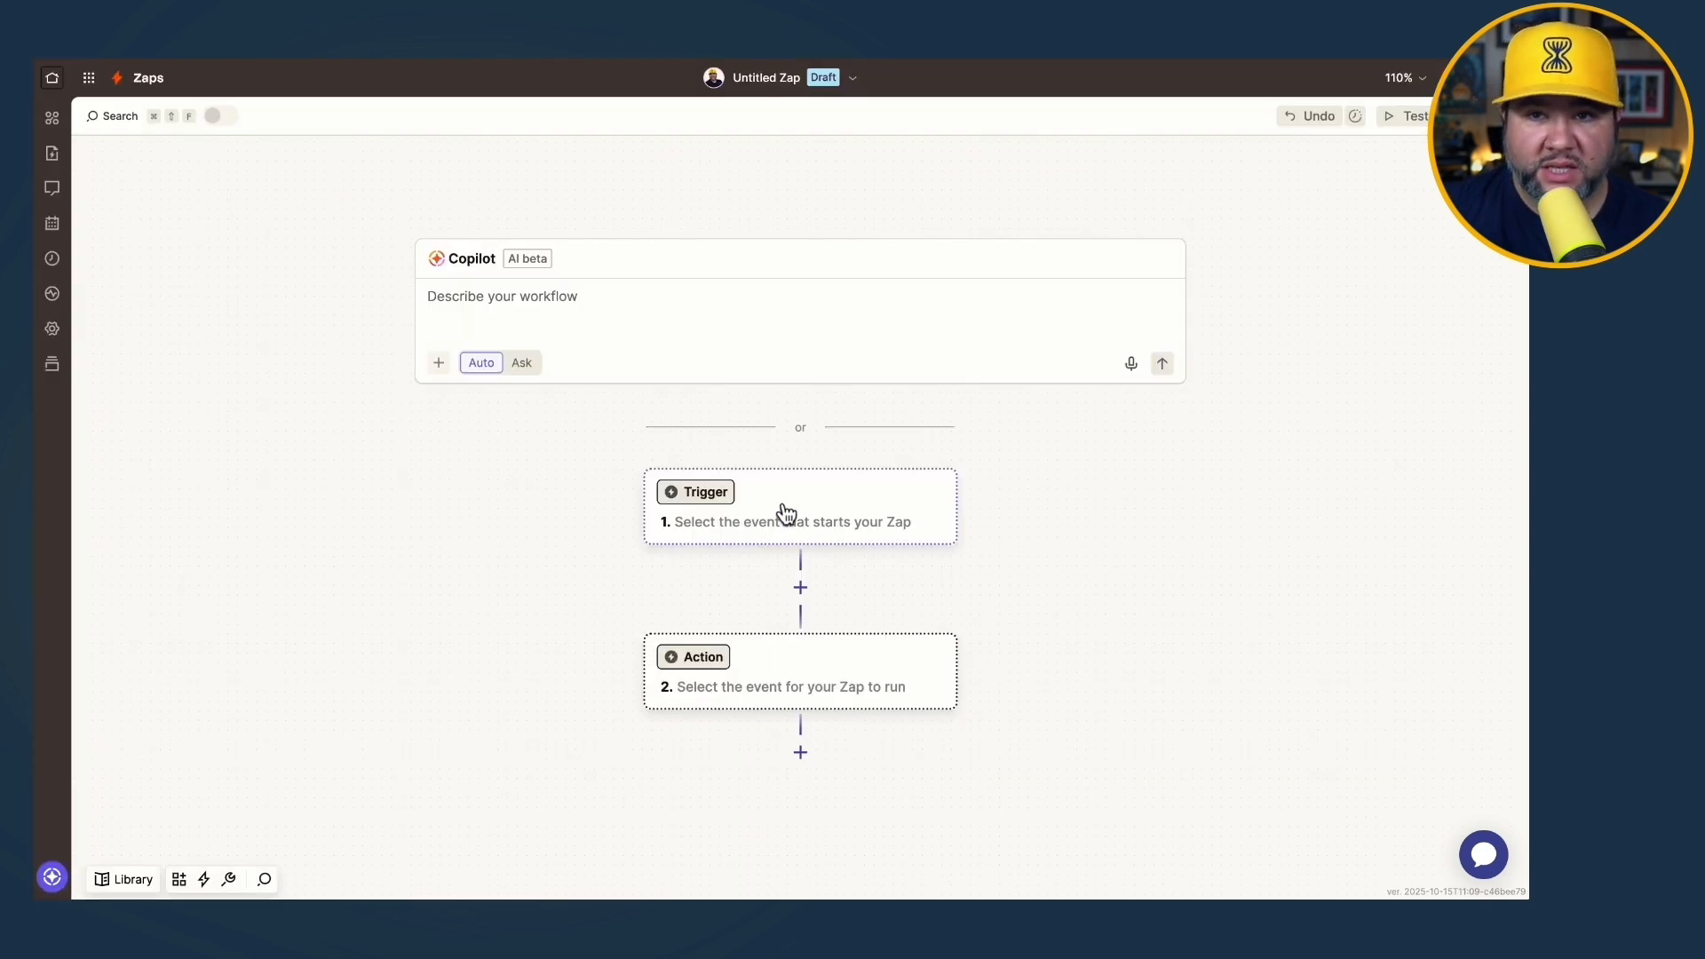
left_click(785, 514)
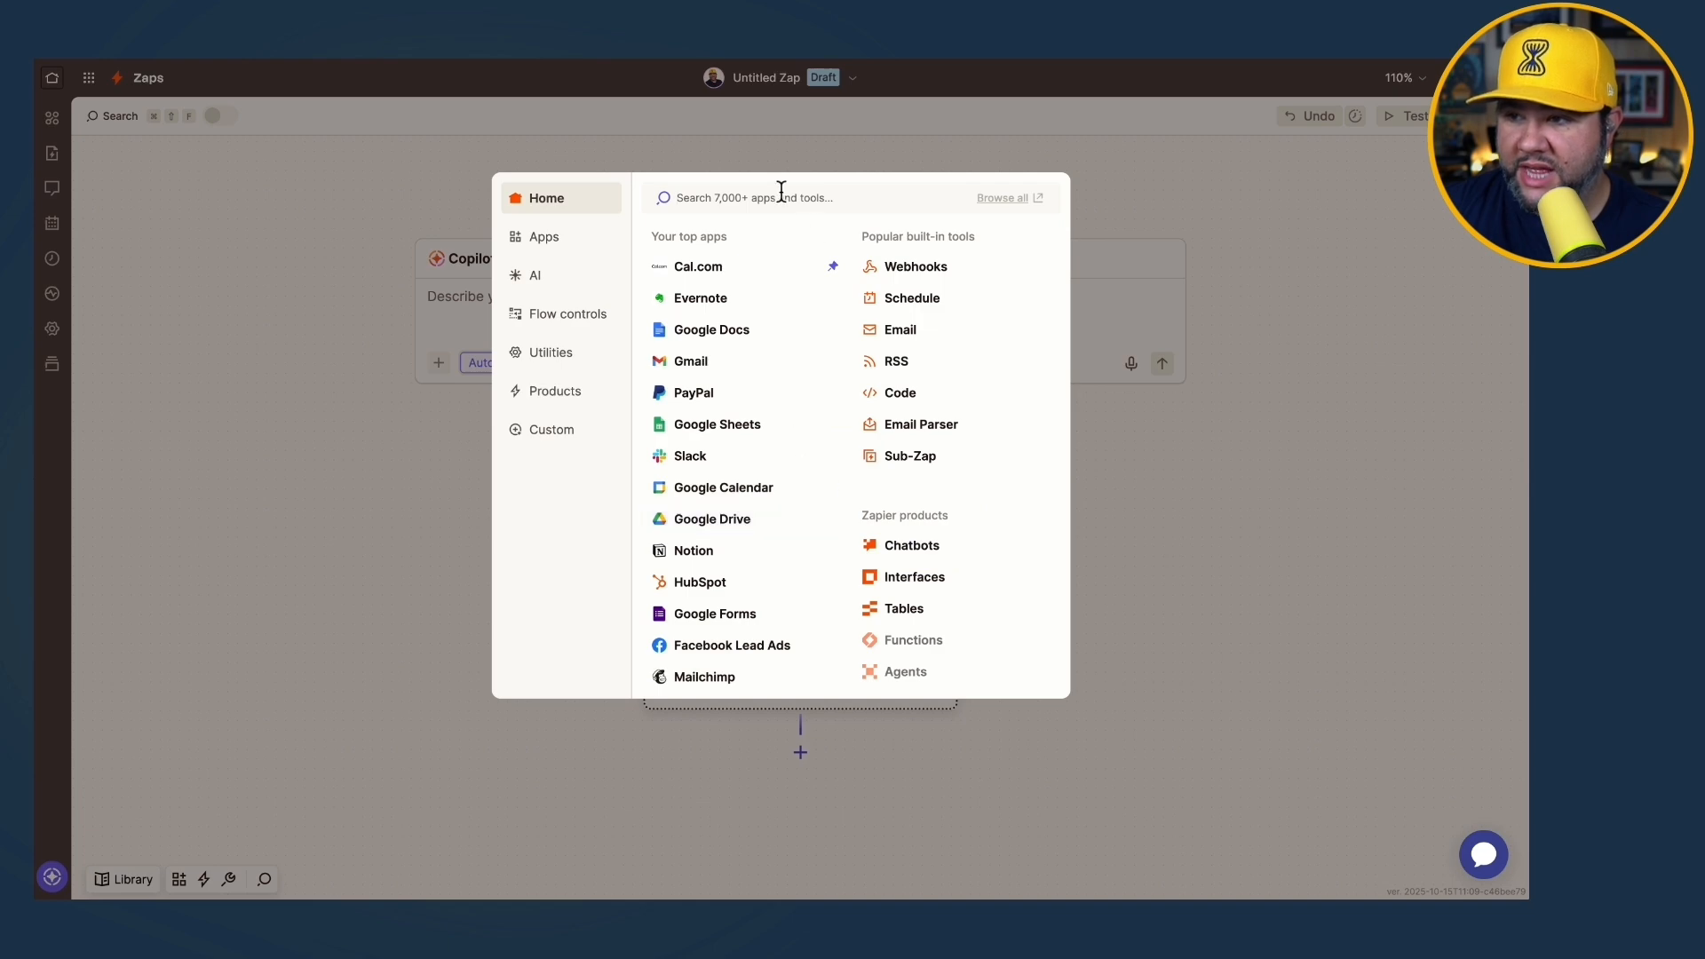
type("gm")
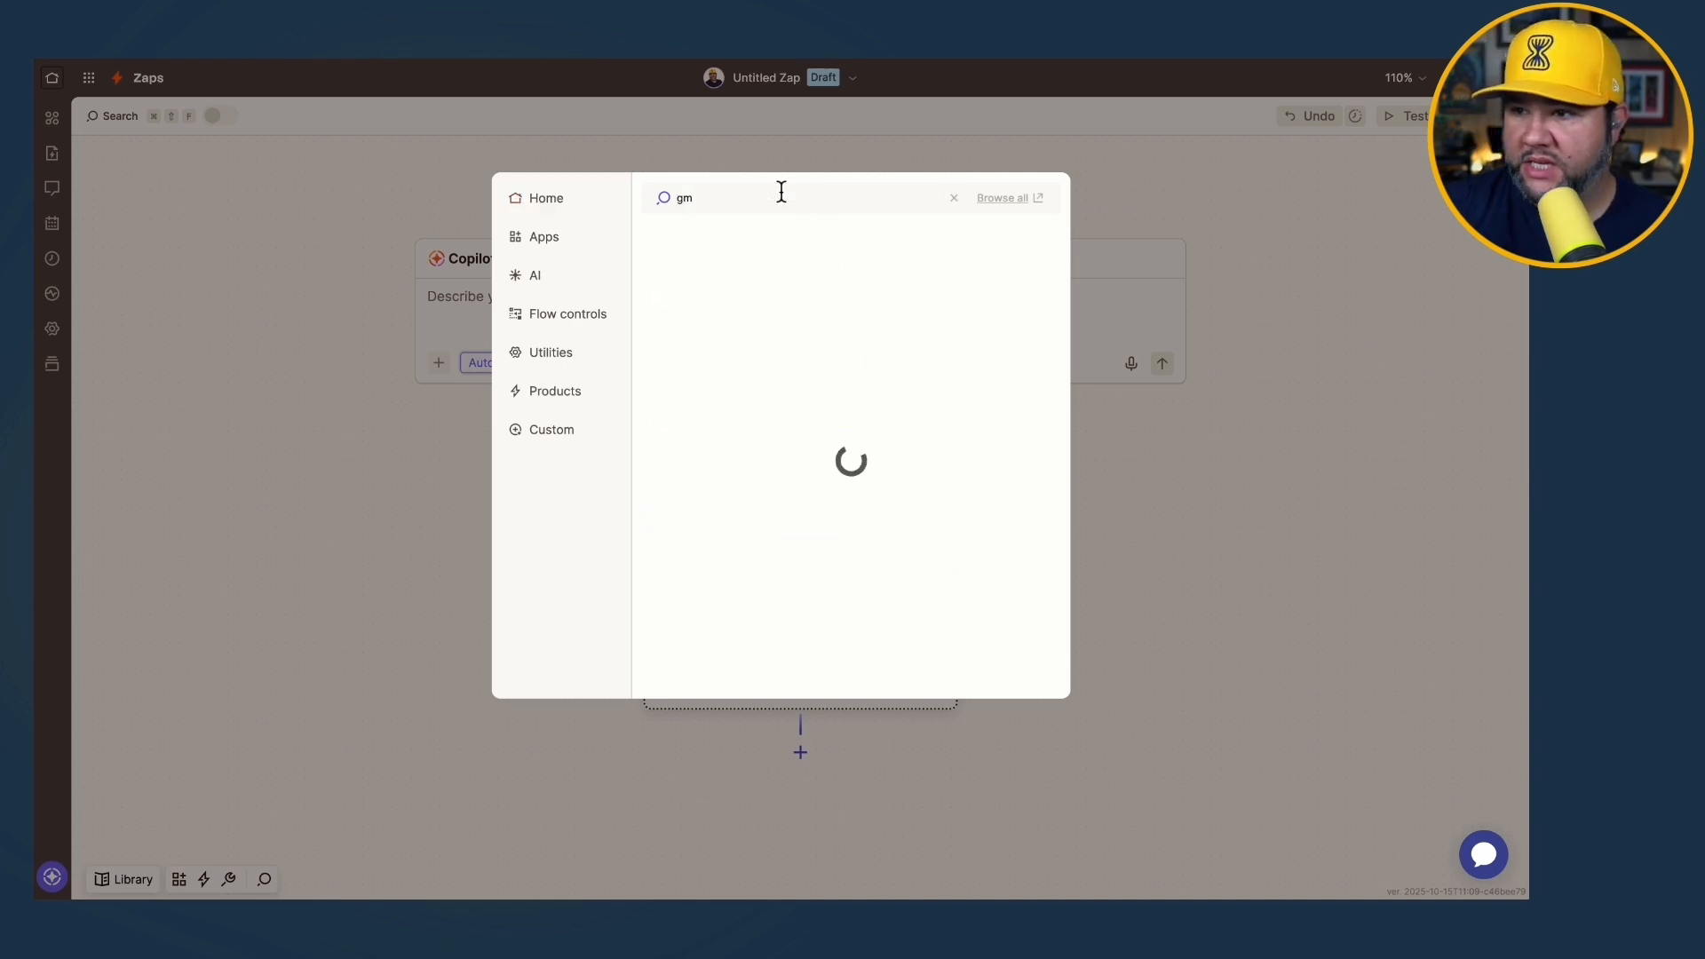
key("Return")
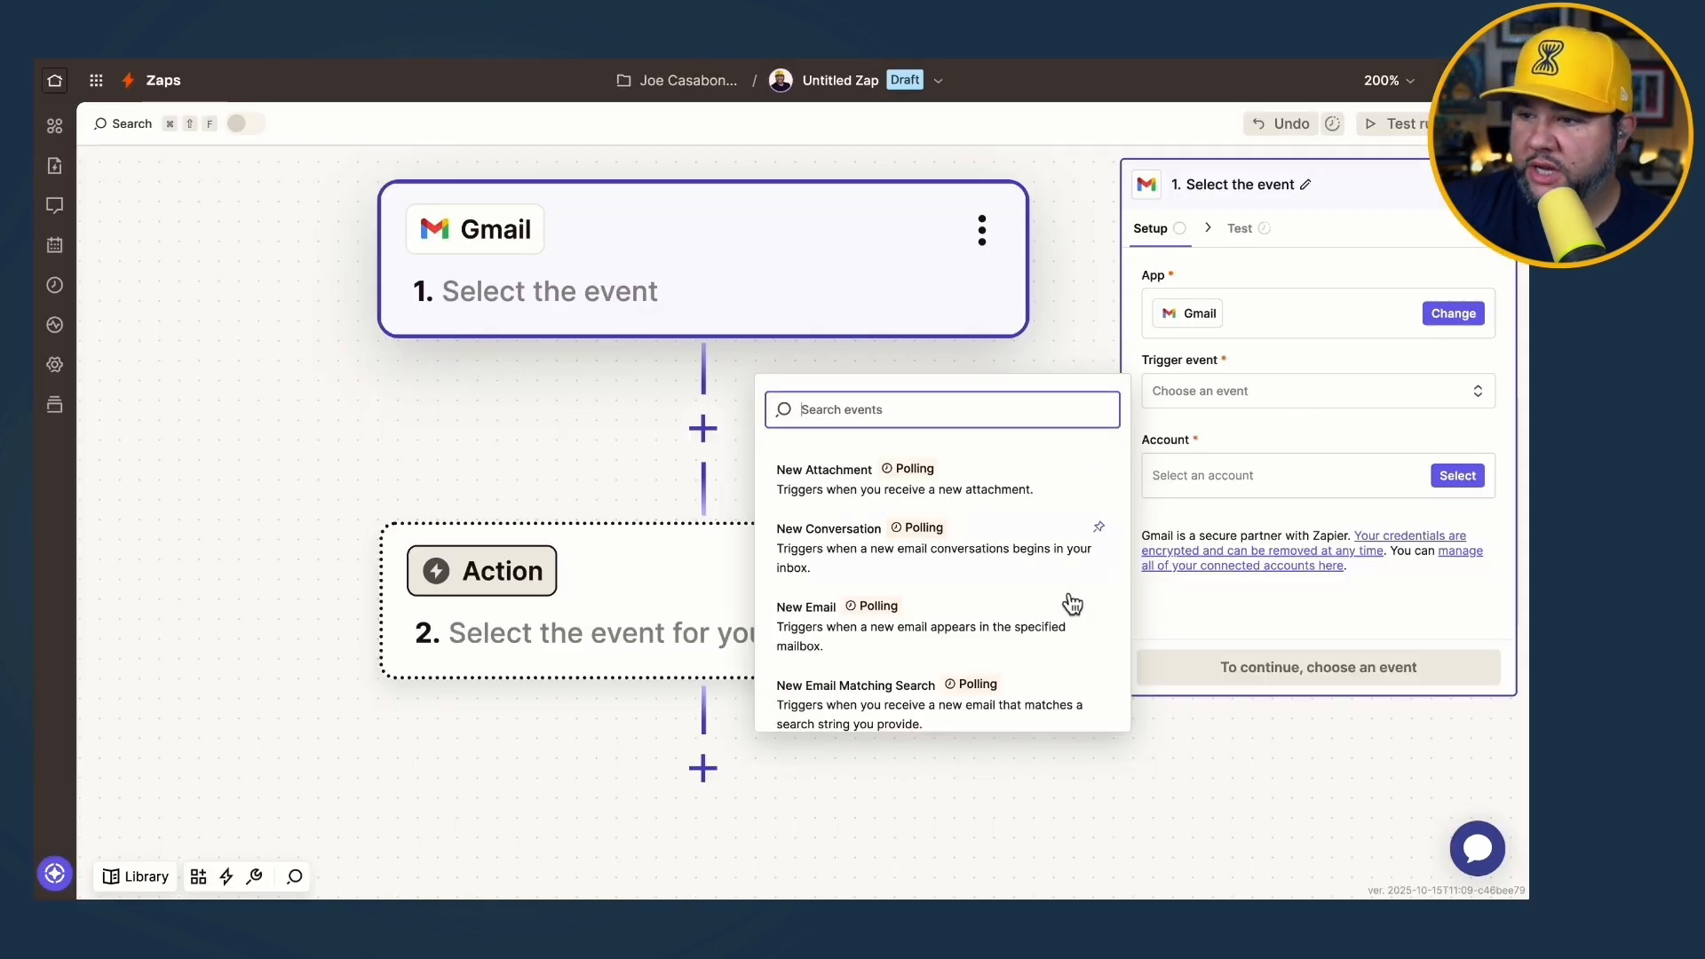
Set the trigger event to New Email Matching Search, select the casabona.org Gmail account, and continue to the trigger's configuration.
scroll(1071, 605, "down", 3)
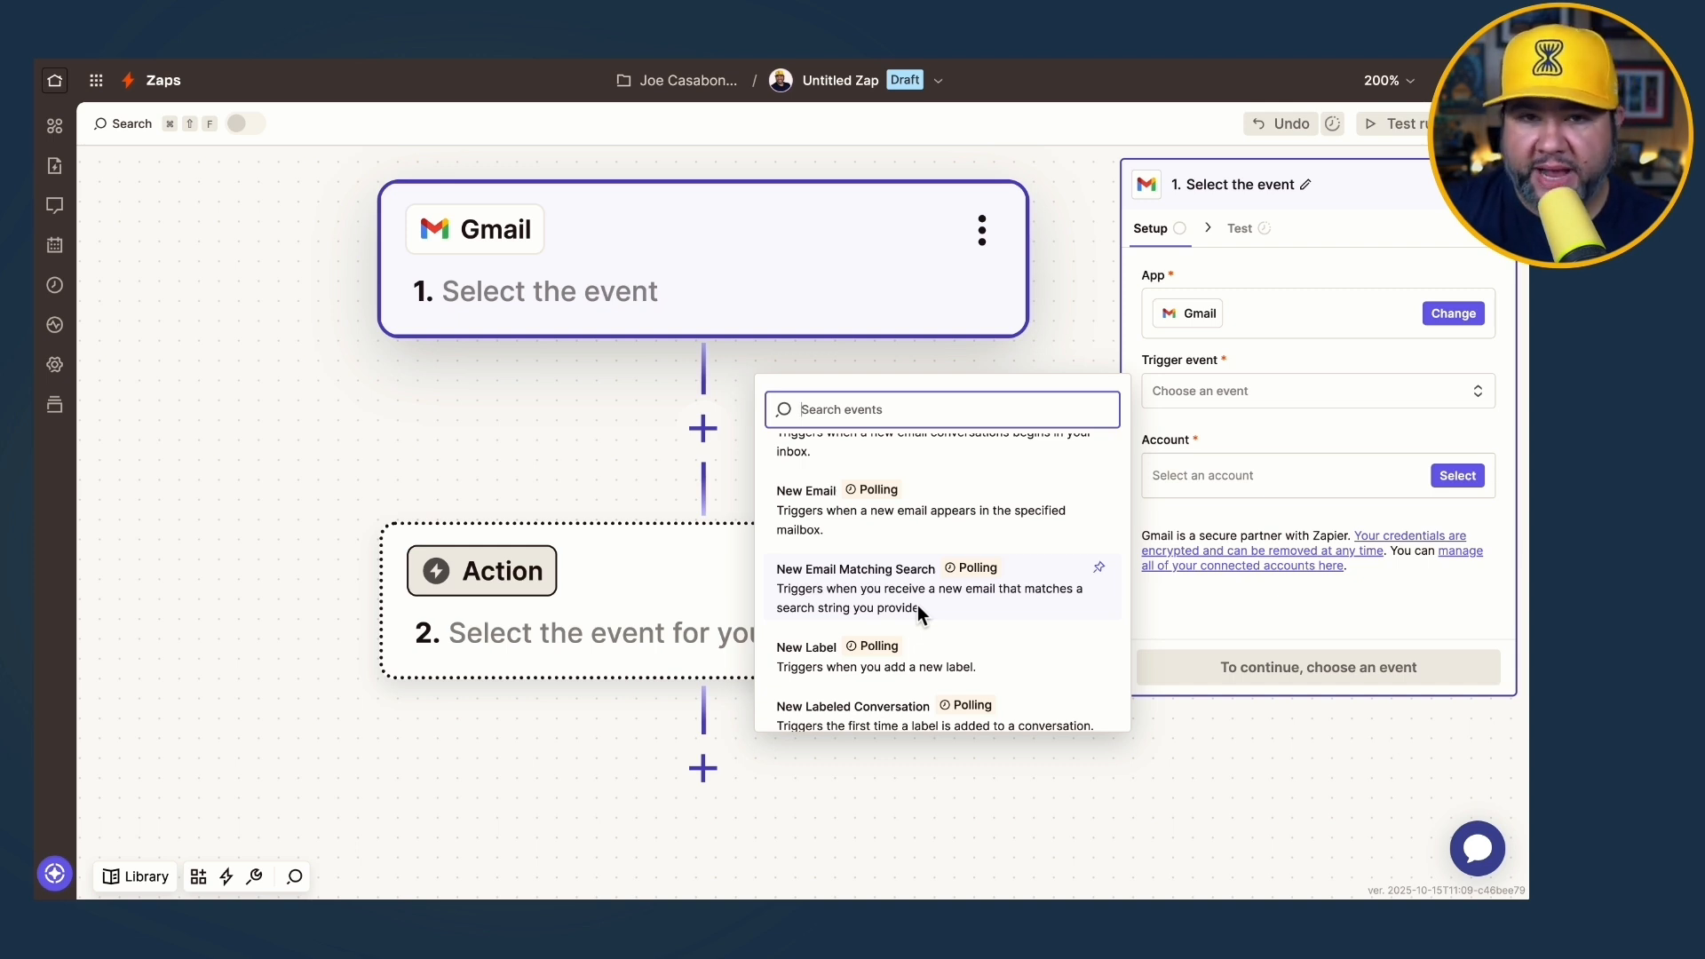
left_click(918, 605)
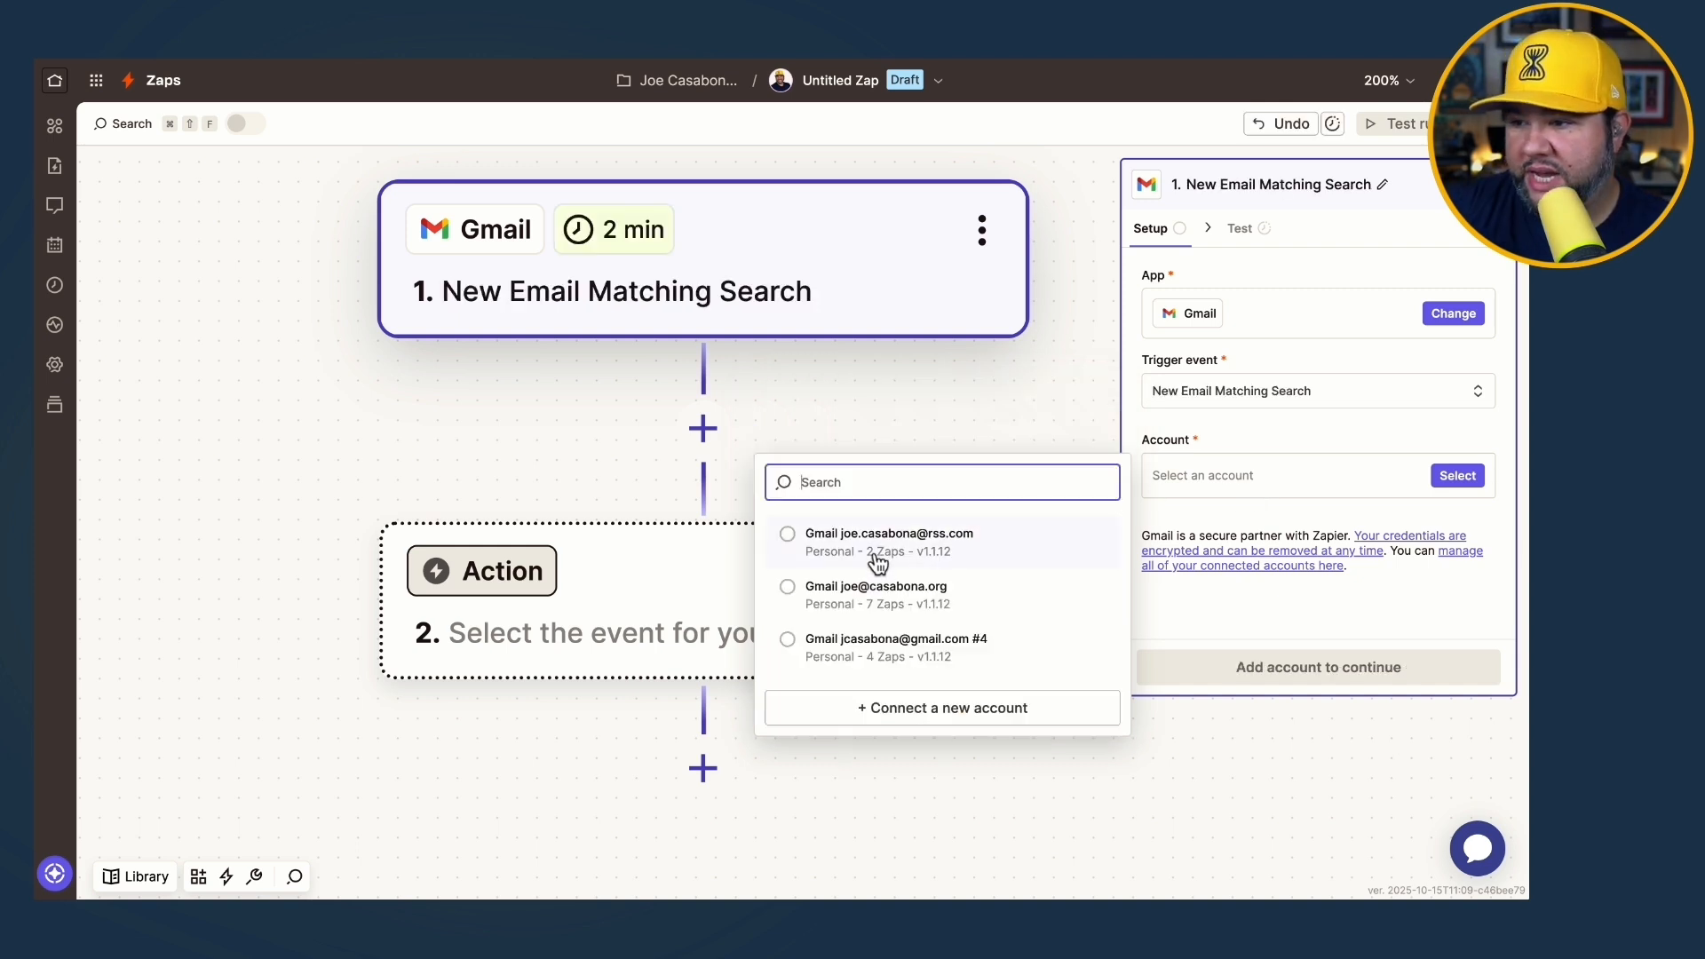
left_click(854, 597)
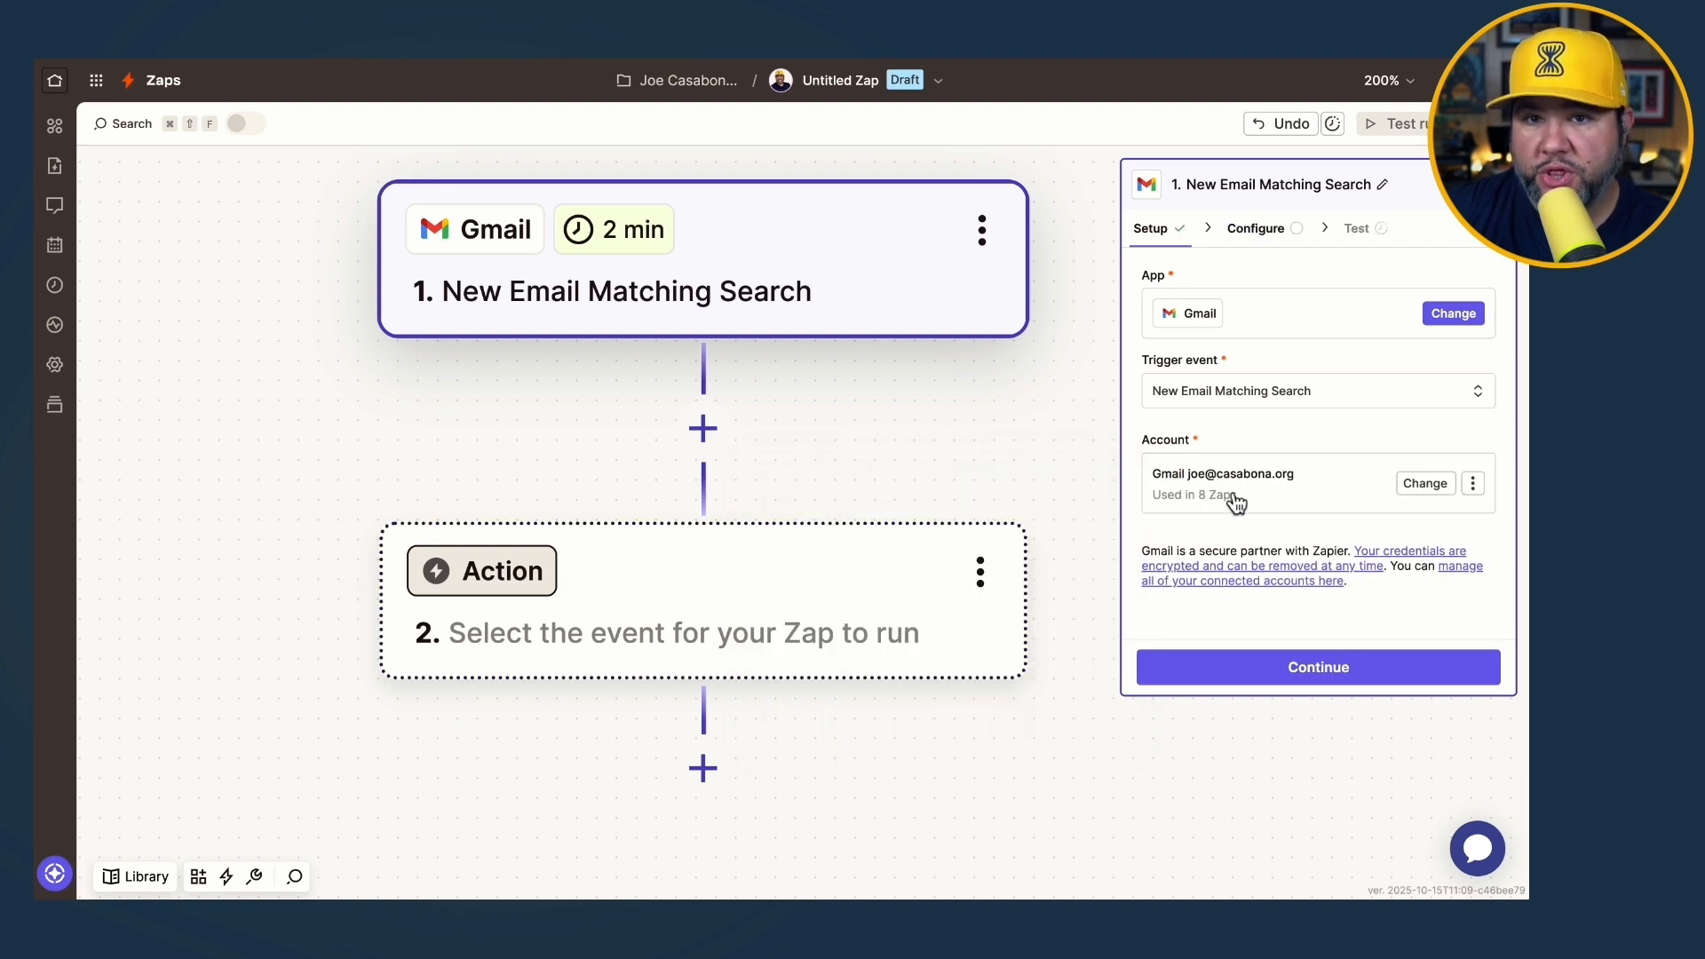
left_click(1313, 668)
mouse_move(1259, 278)
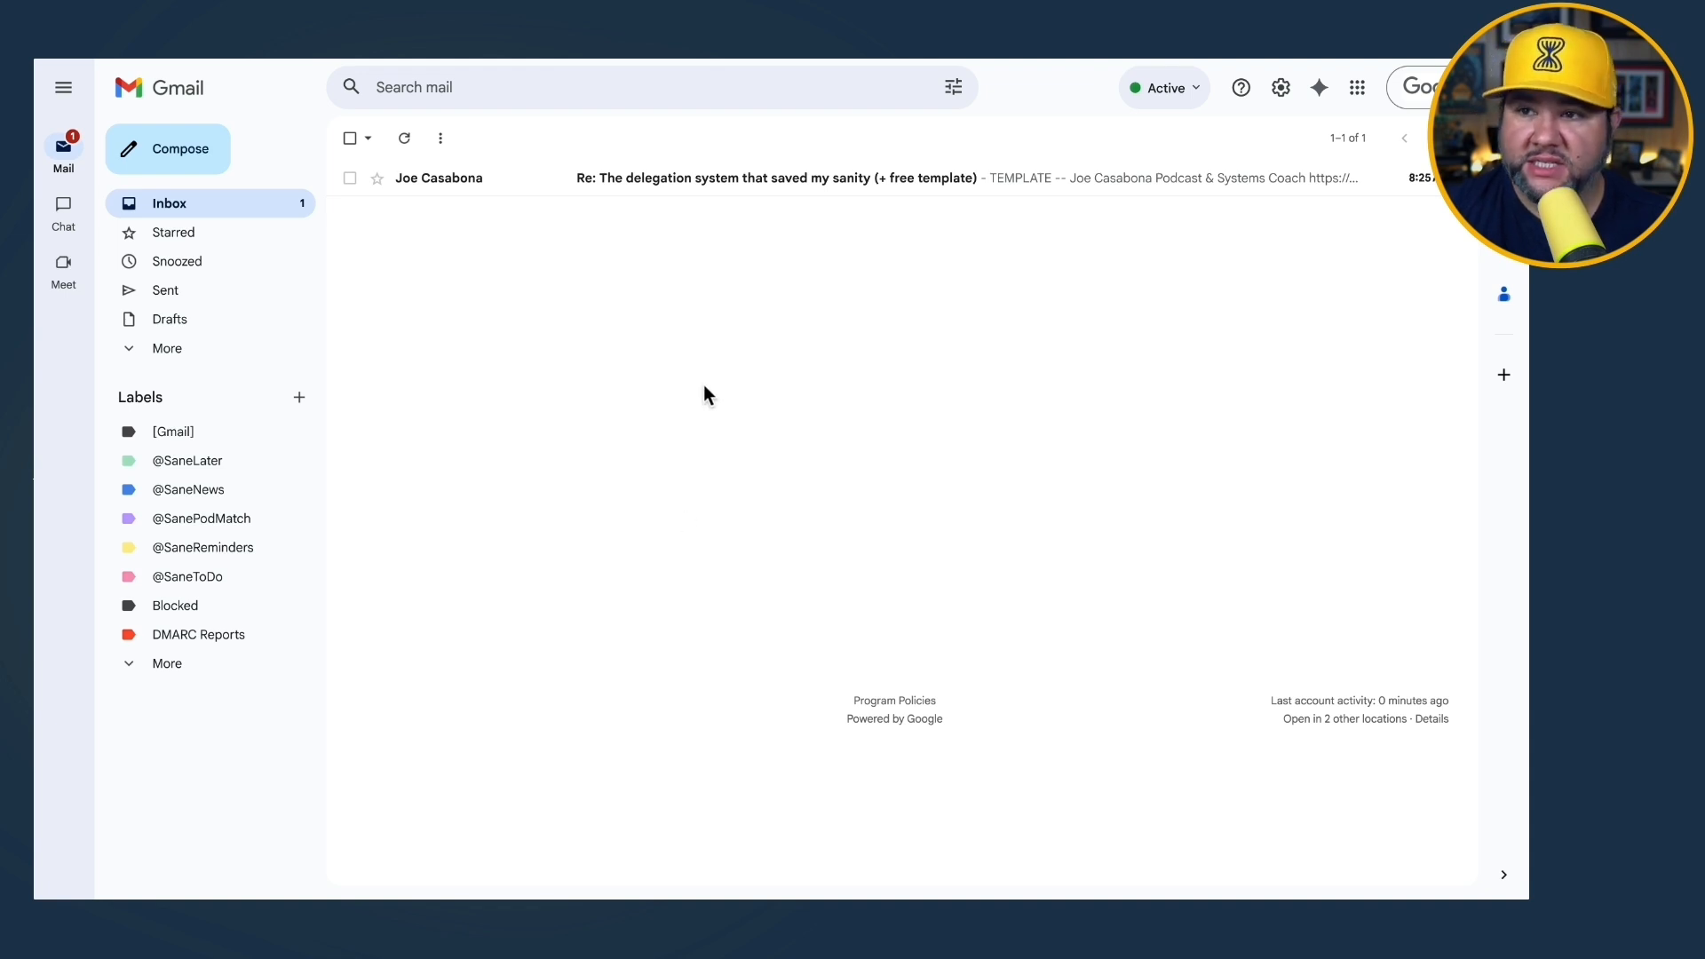
In Gmail, search mail for subject:(RE: The delegation system that saved my sanity (+ free template)) TEMPLATE, using the query saved in the clipboard history.
left_click(566, 96)
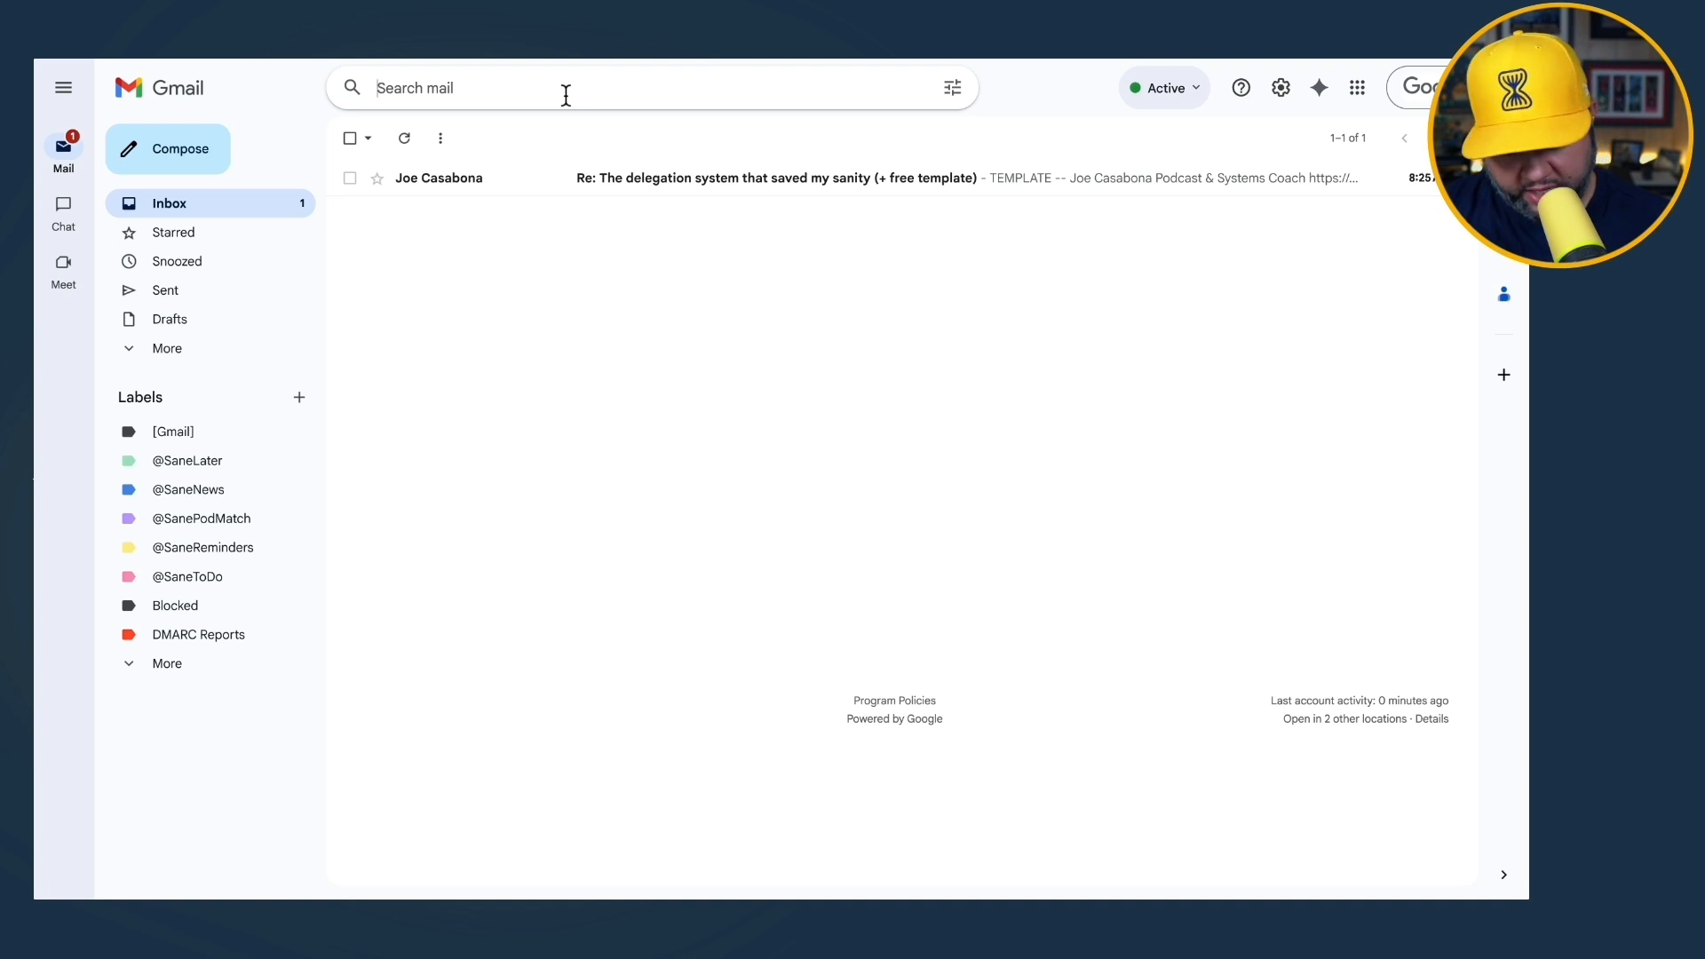
key("super+shift+v")
key("Down")
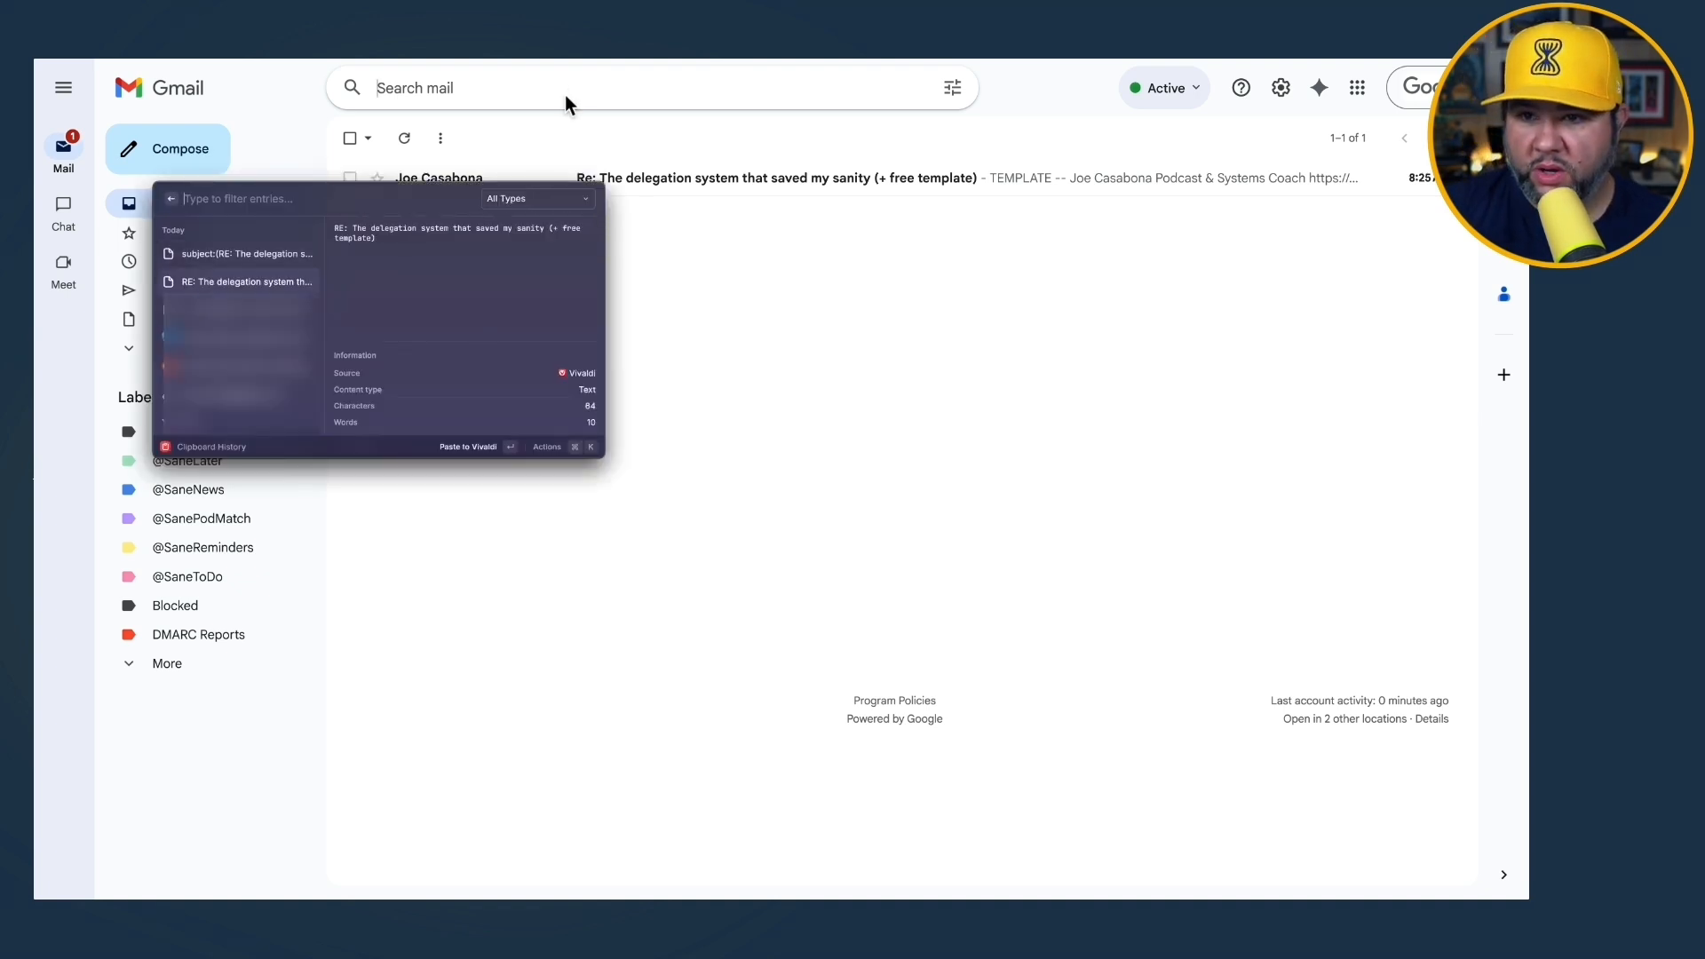
key("Up")
key("Return")
key("Return")
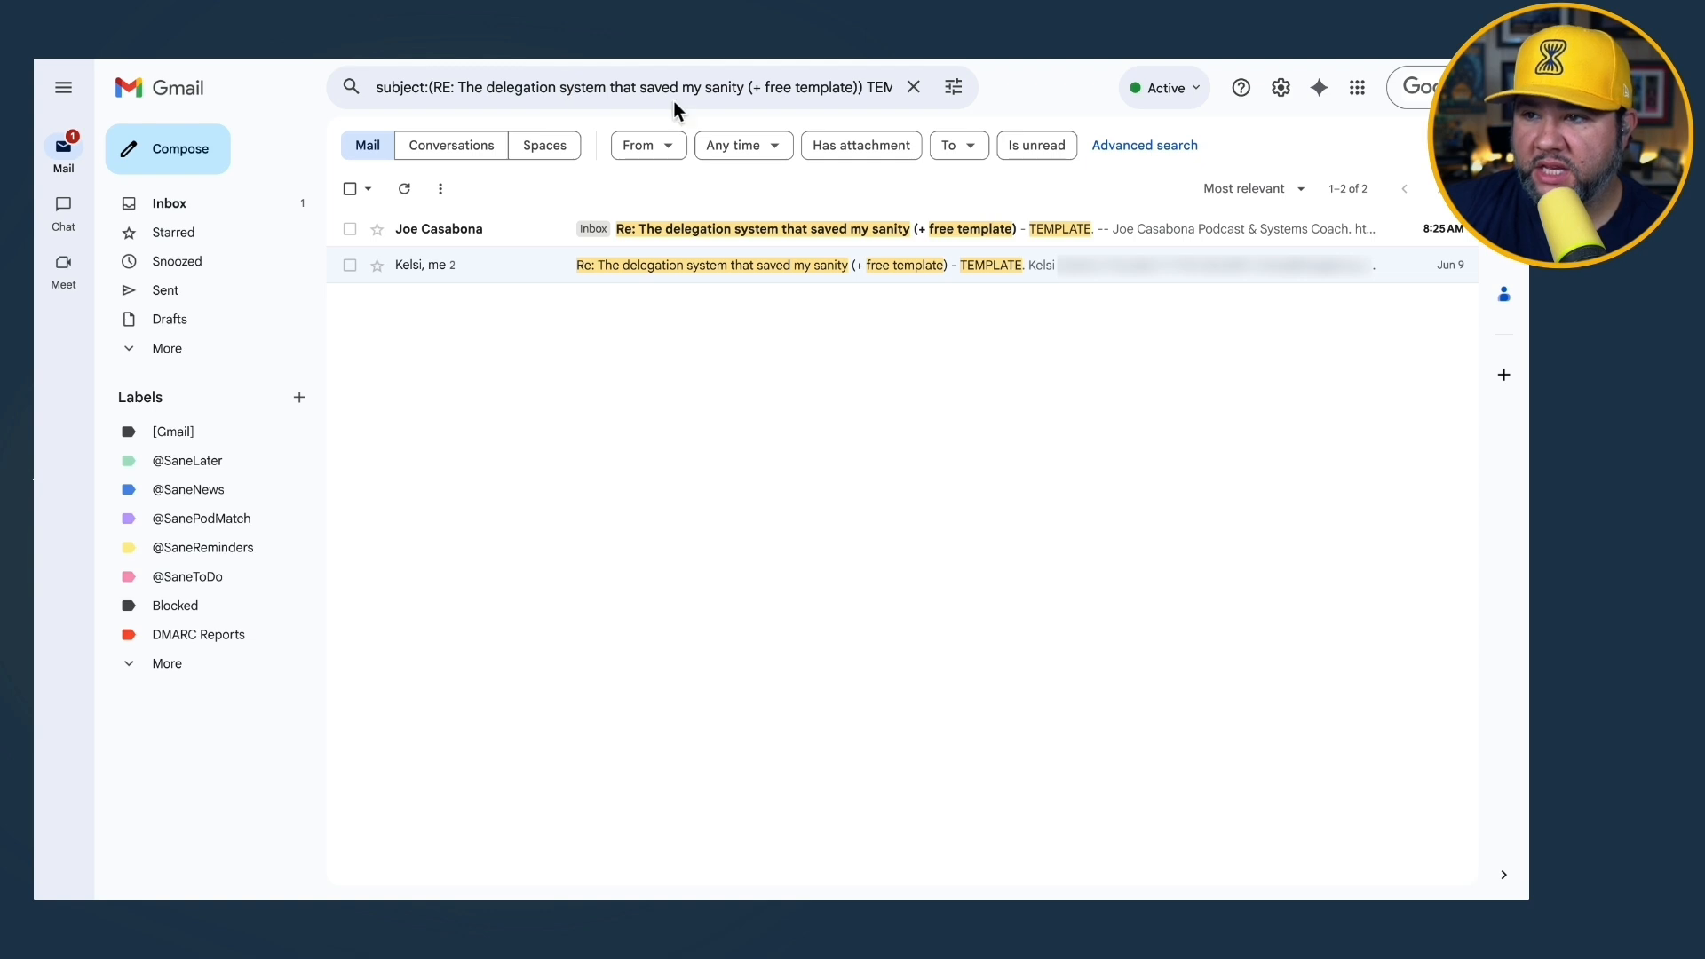
scroll(731, 96, "right", 1)
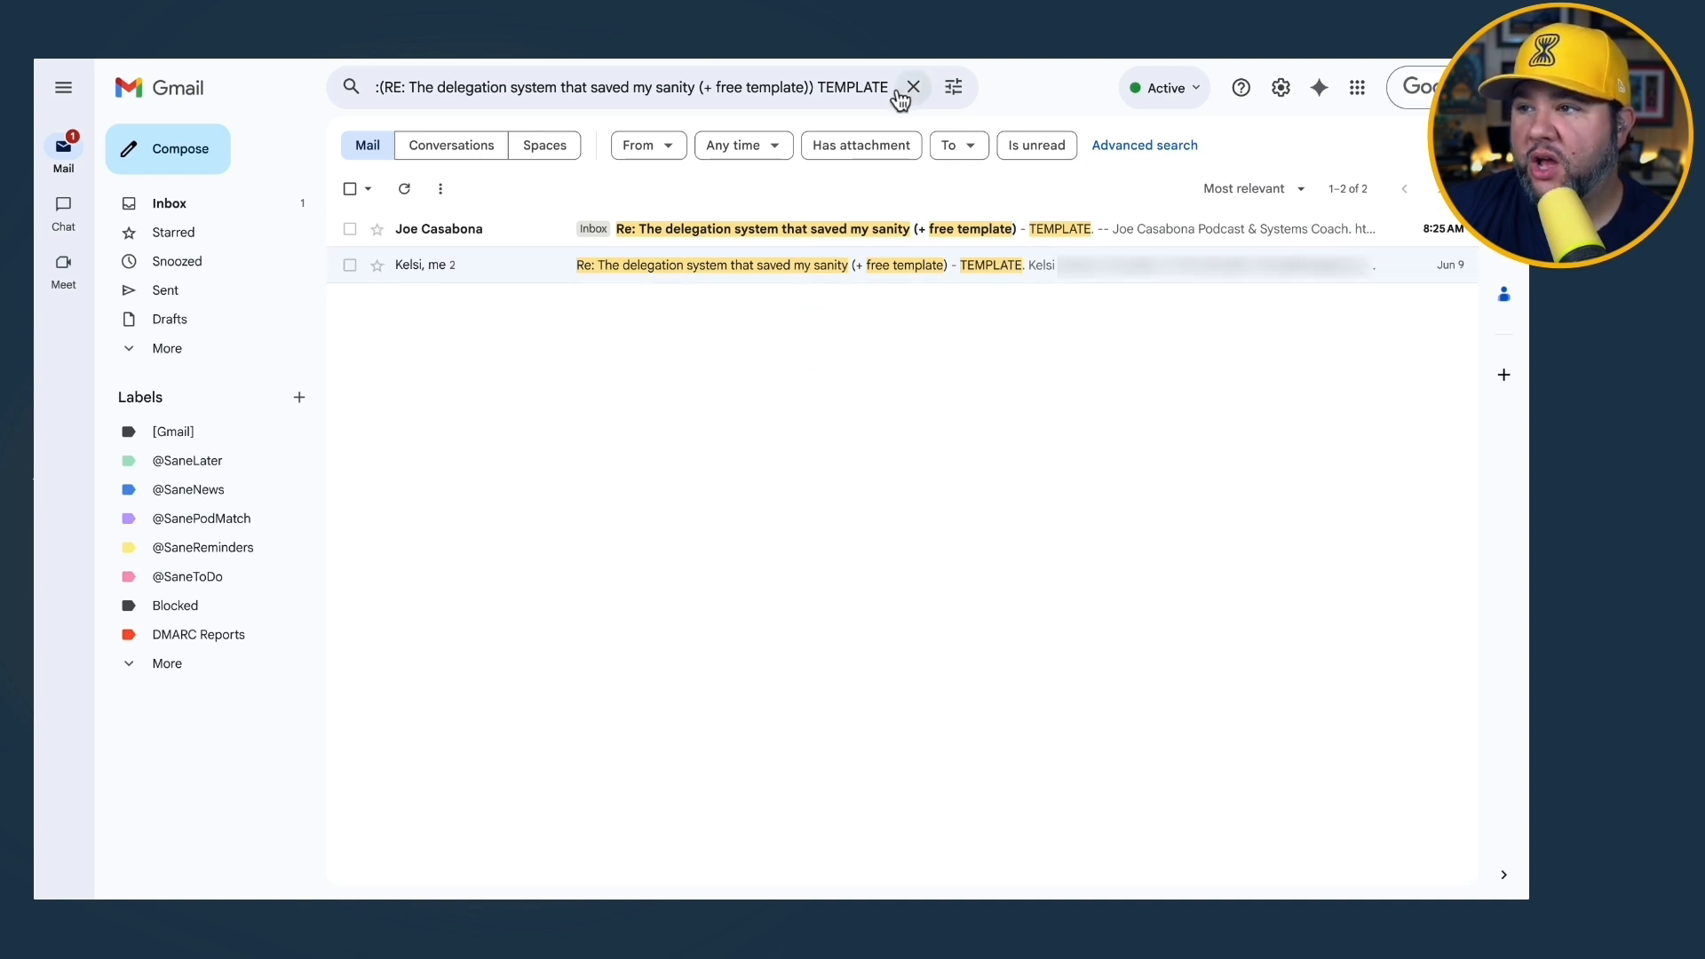
Refine the mail search to exclude the account owner's e-mail address as sender by prefixing it with a minus sign.
left_click(954, 88)
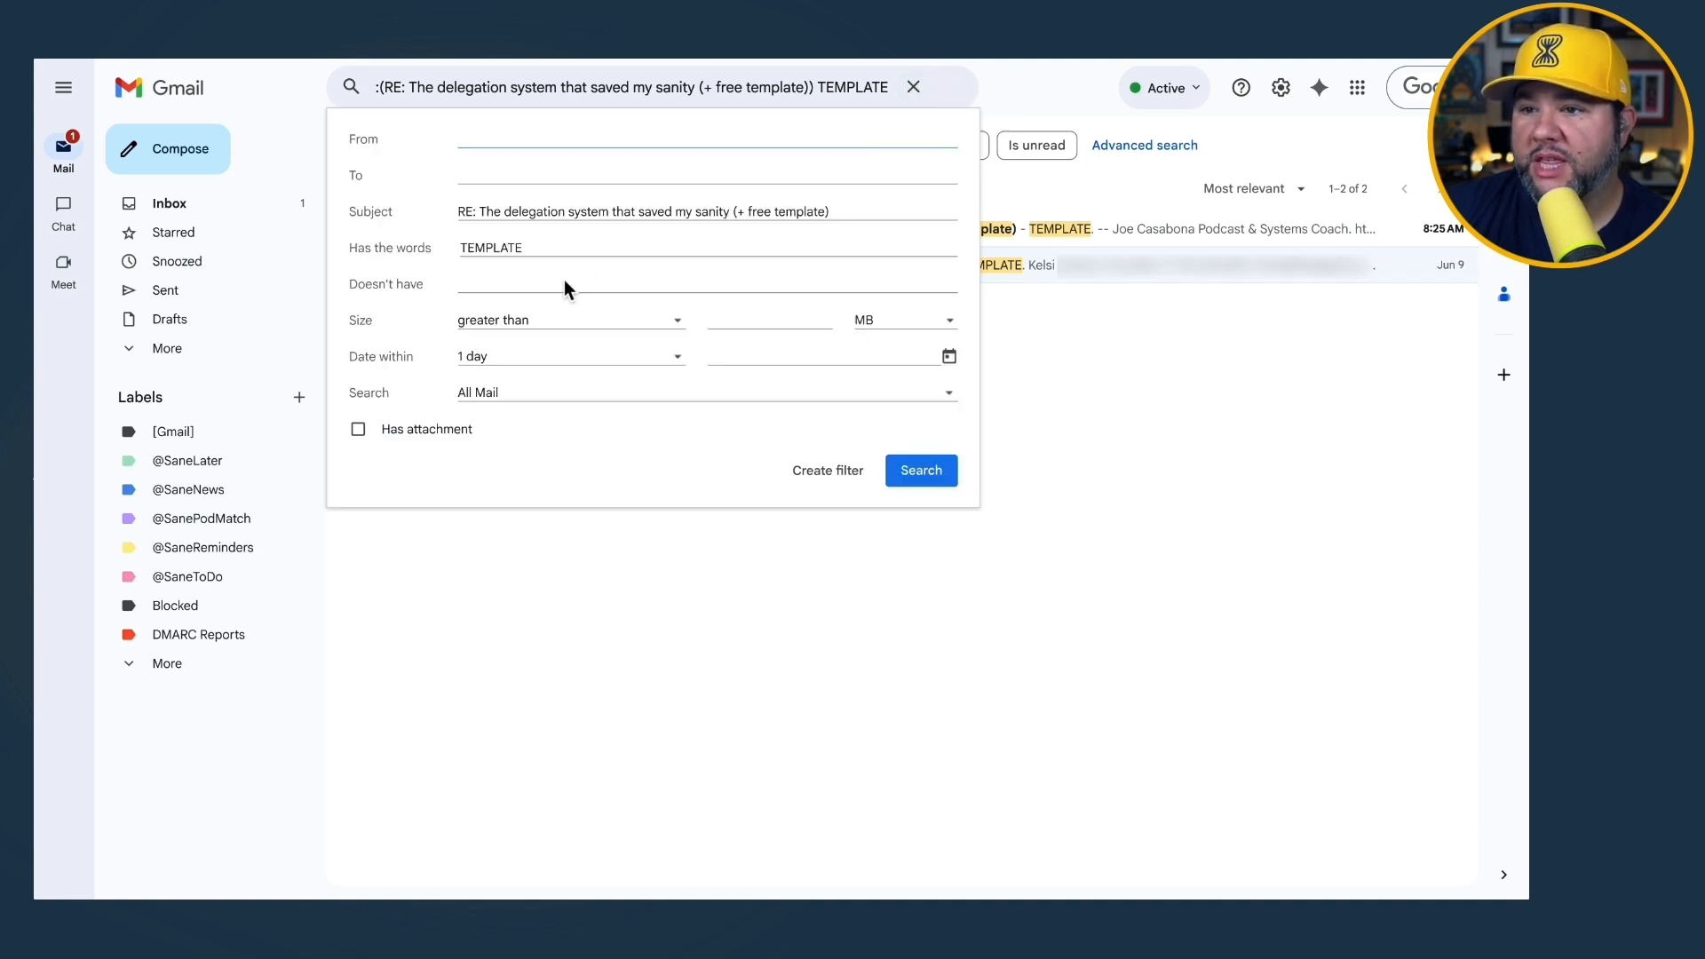
type("-")
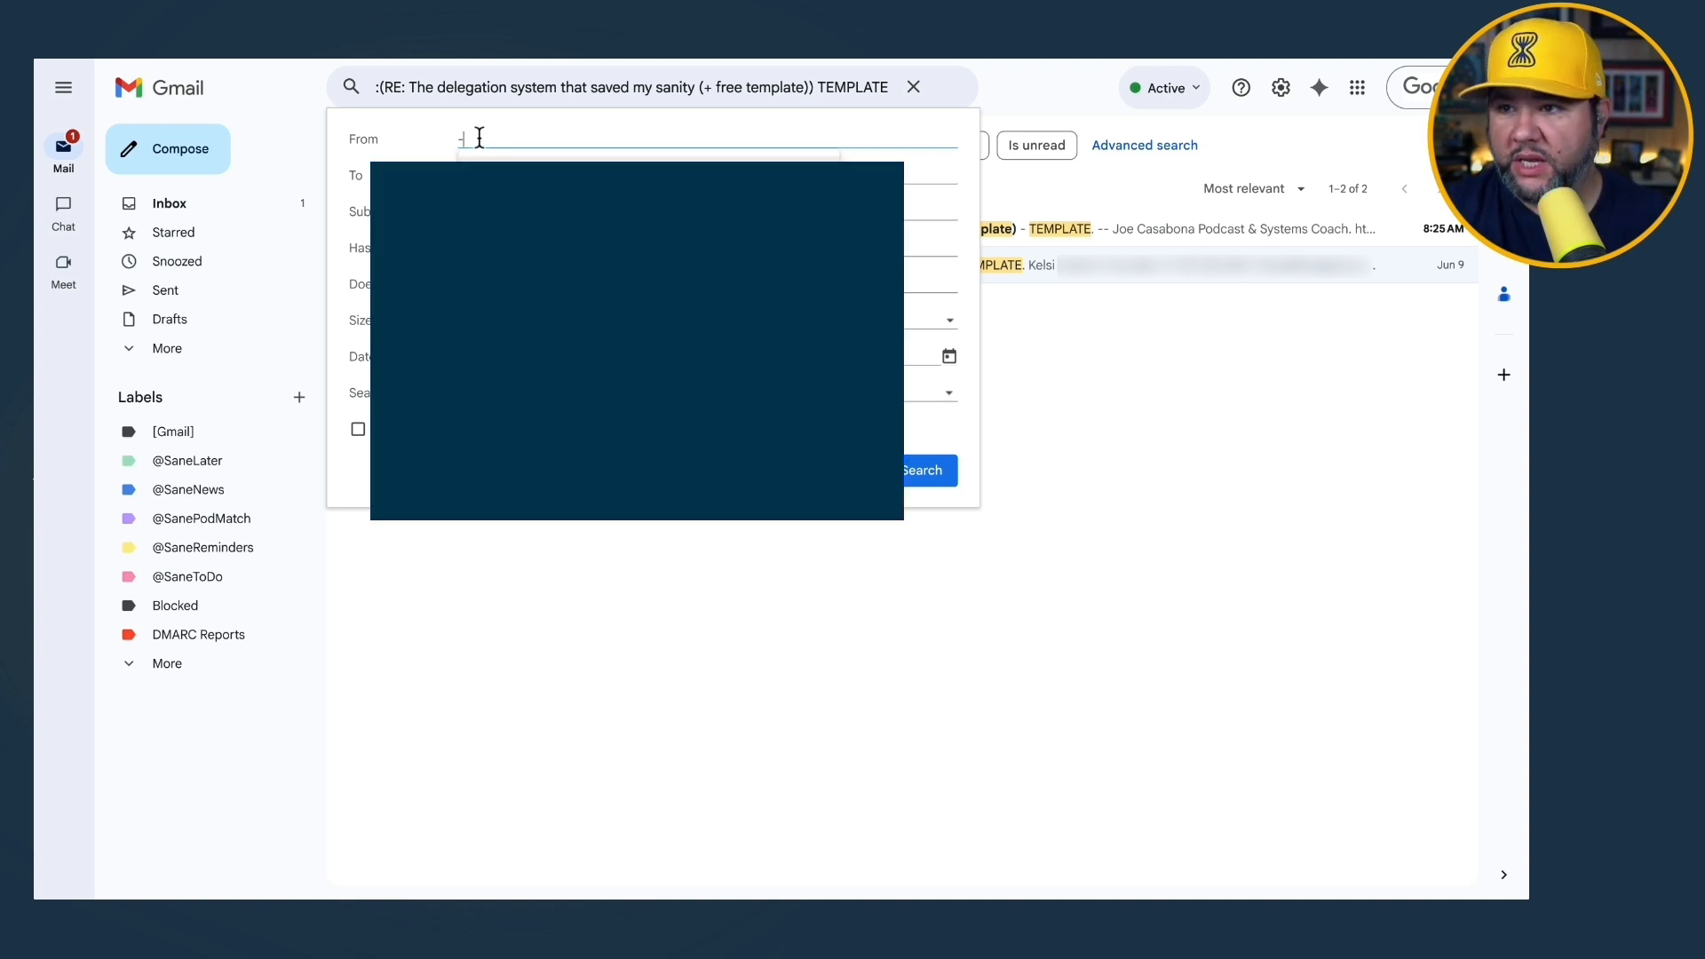
type("je")
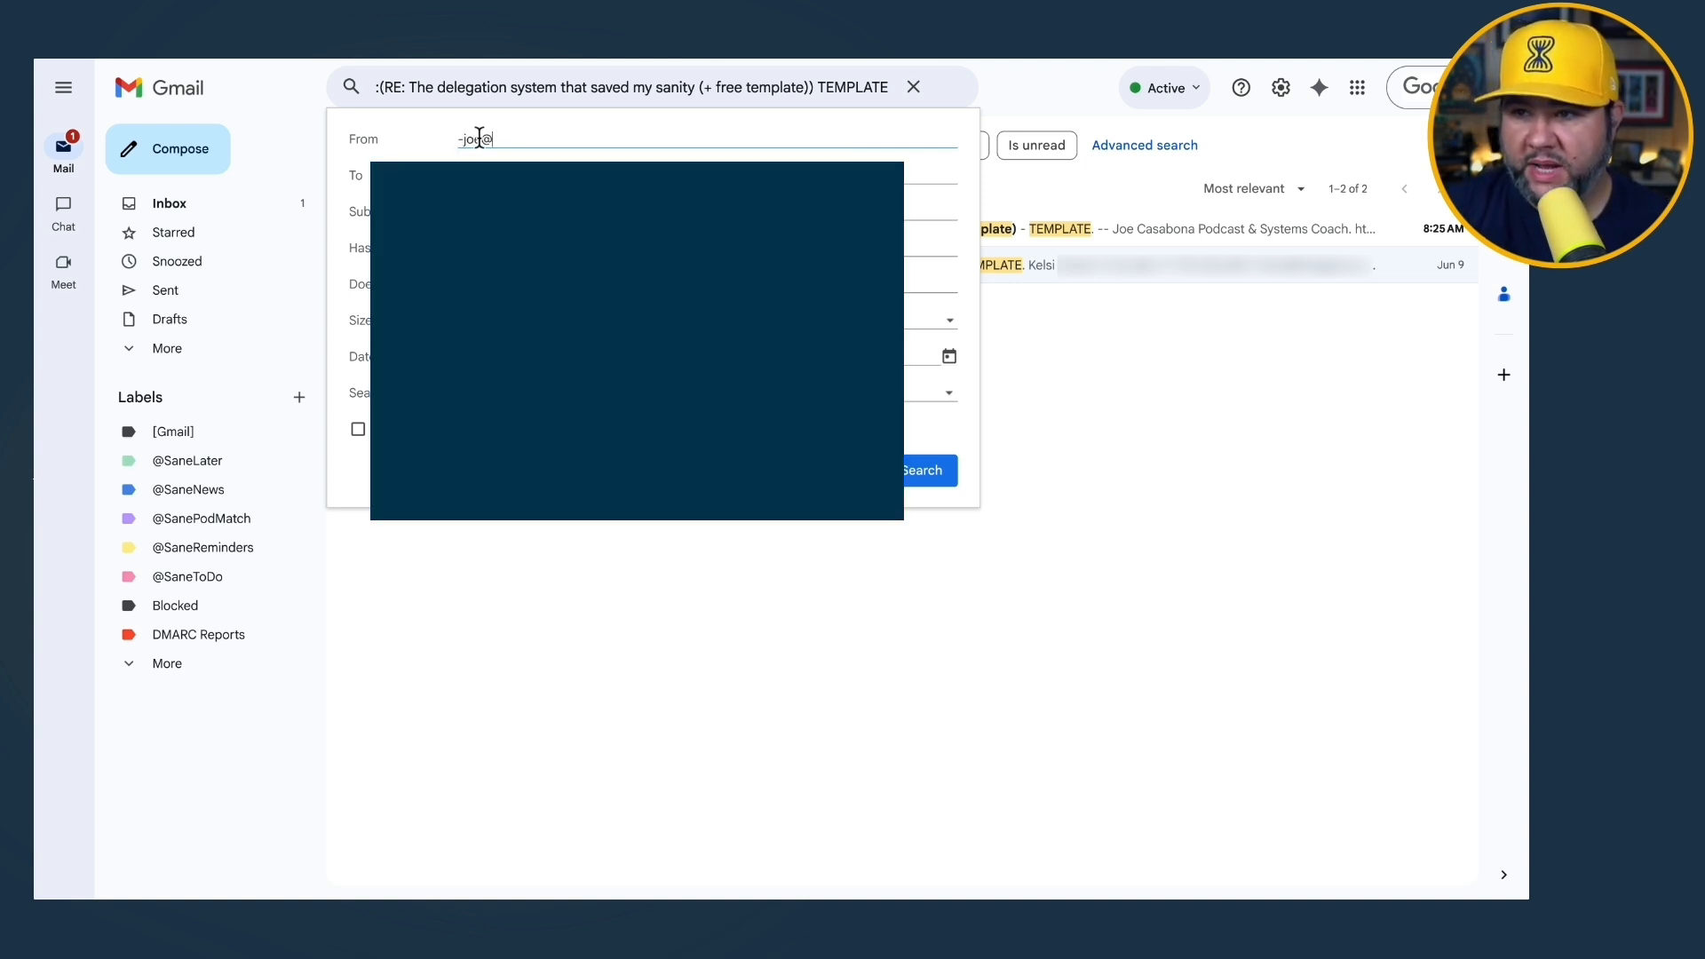
key("Return")
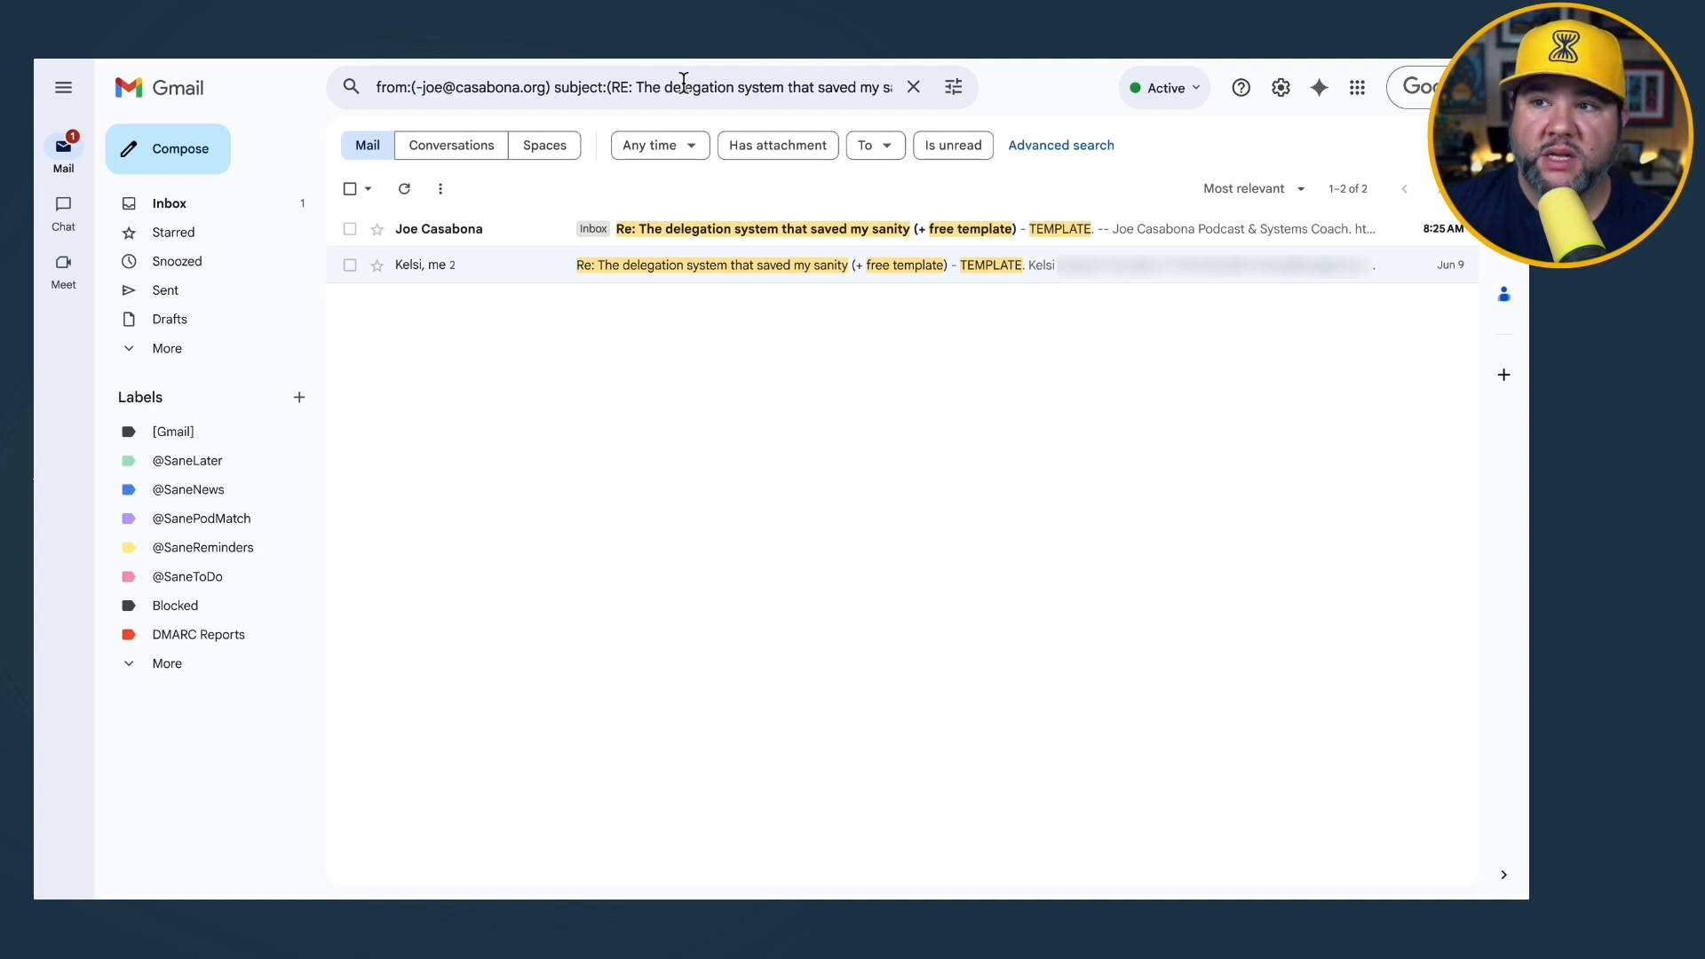
Copy the complete Gmail search query, paste it into the trigger's Search keywords in Zapier, and continue to the test stage.
triple_click(689, 86)
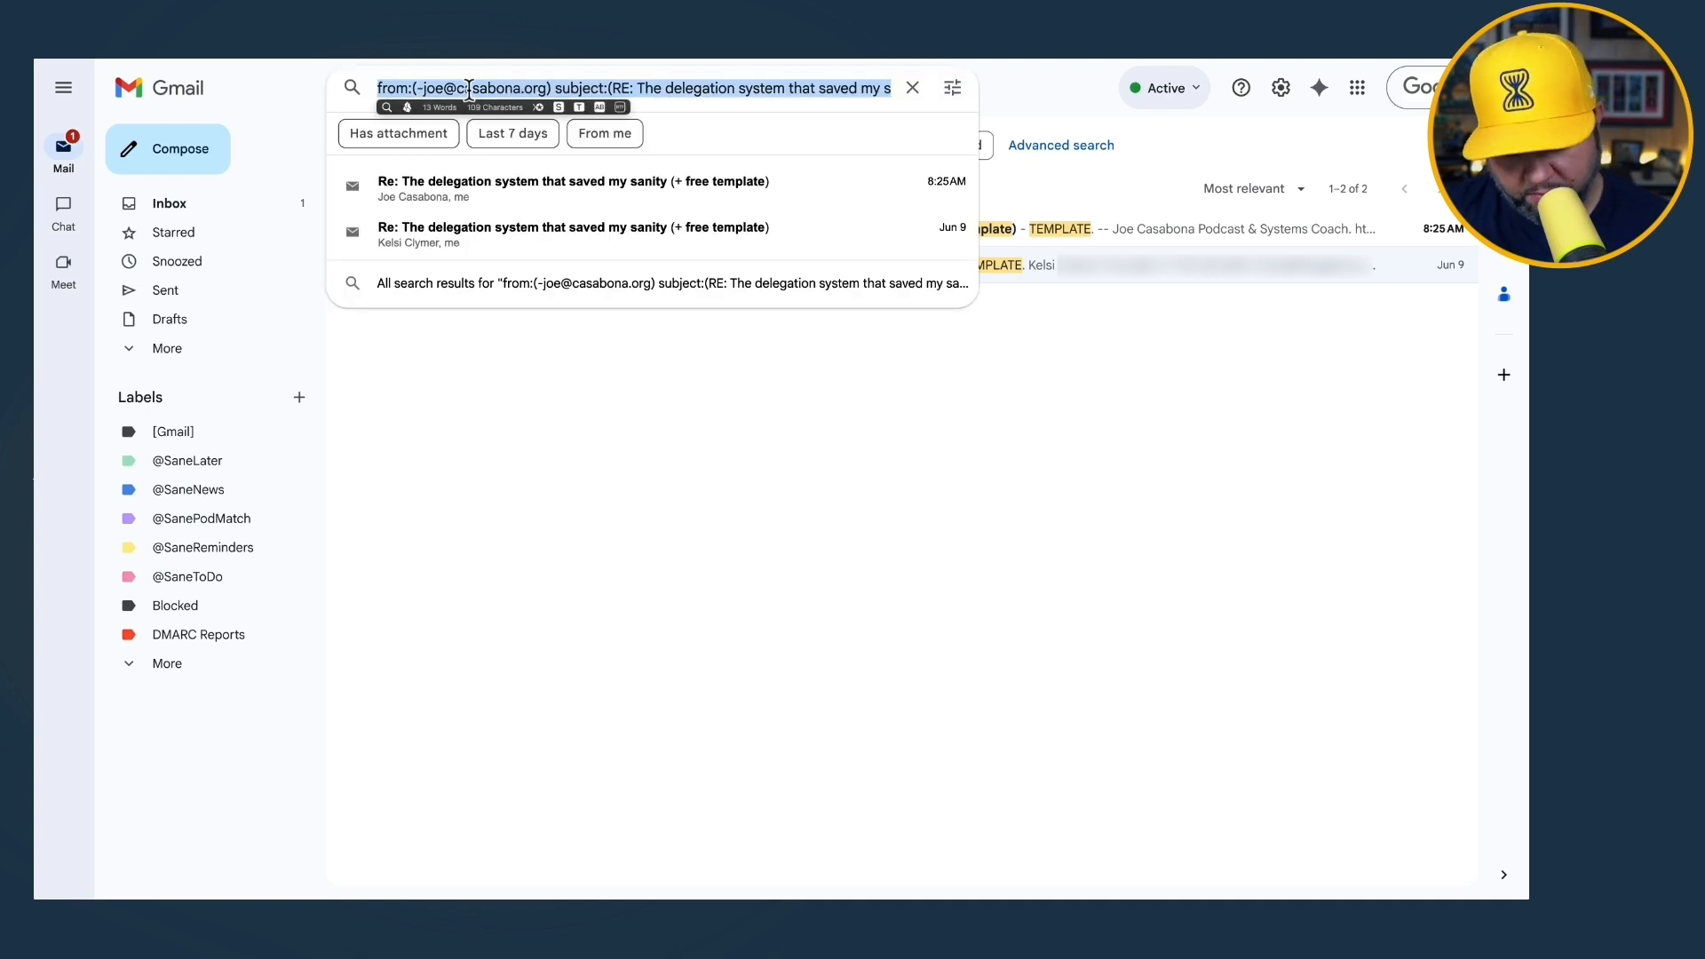
left_click(563, 428)
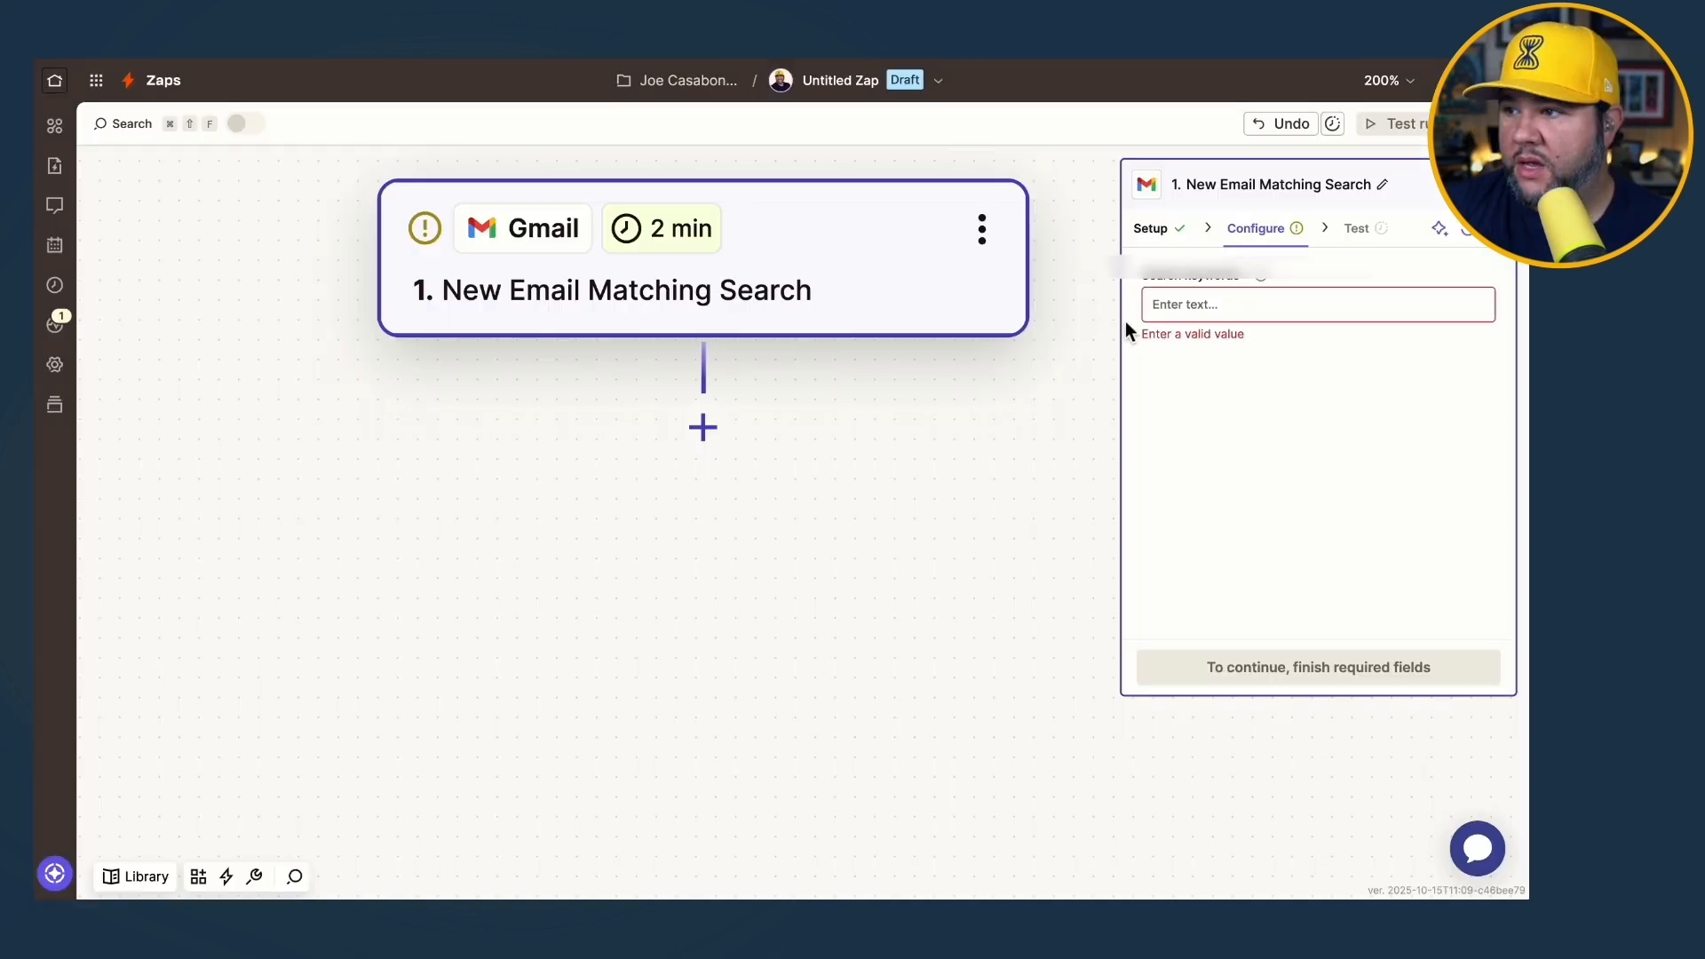
left_click(1190, 310)
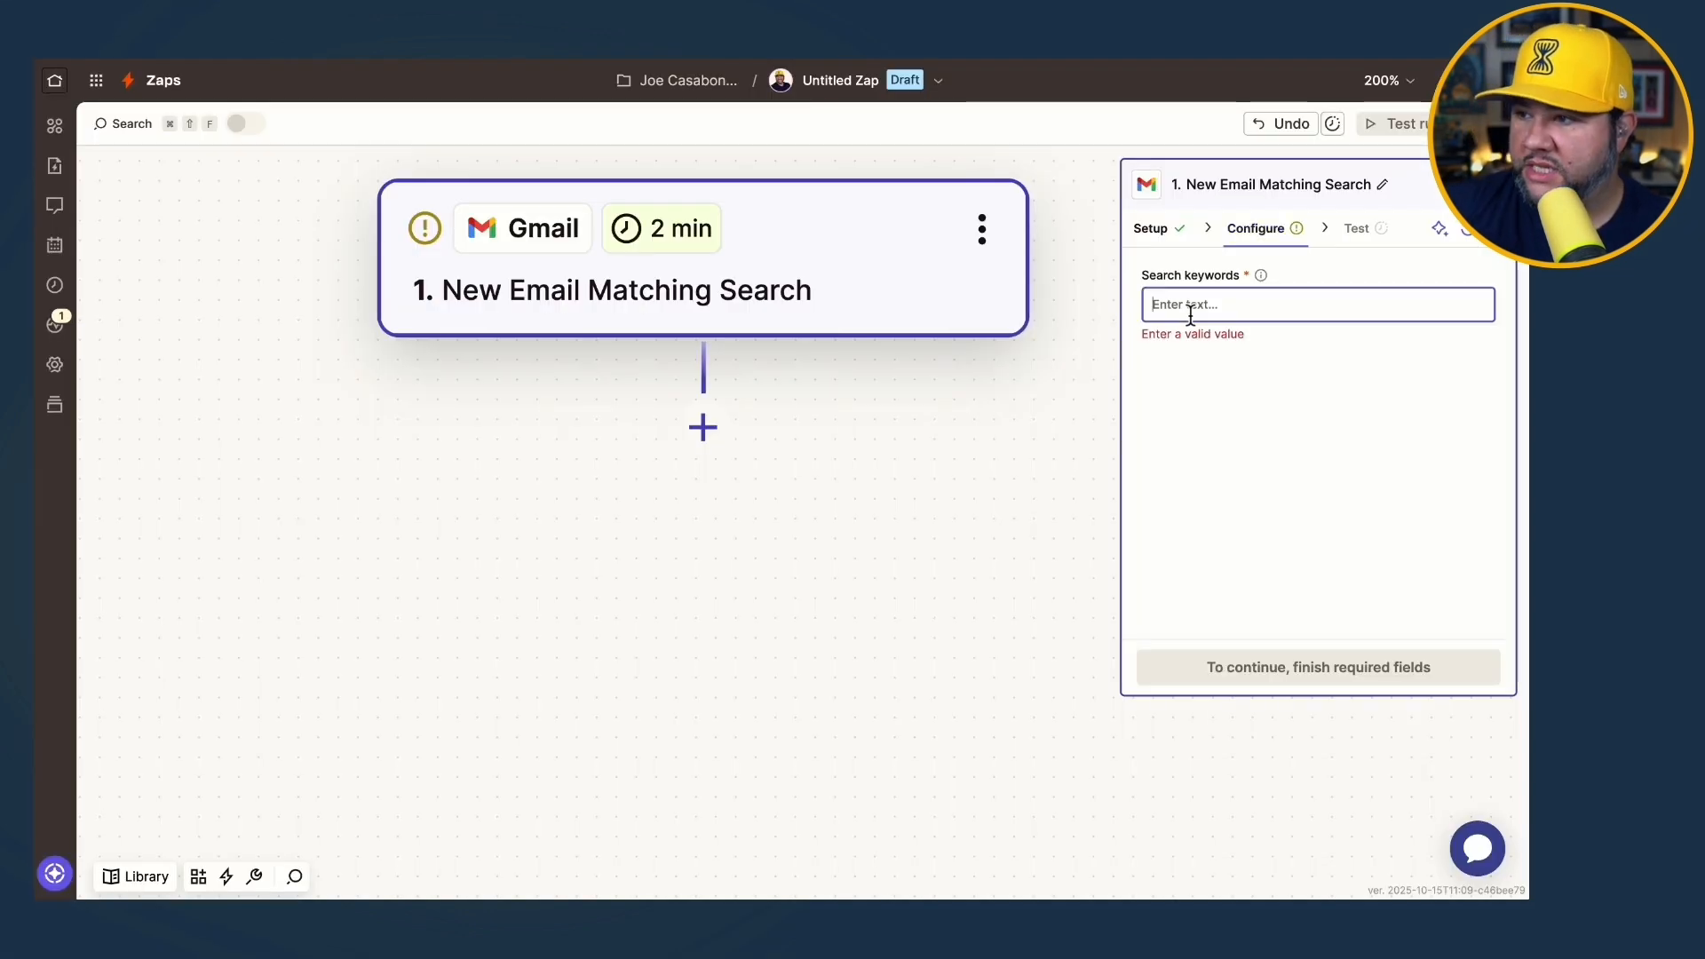
key("super+v")
left_click(1281, 672)
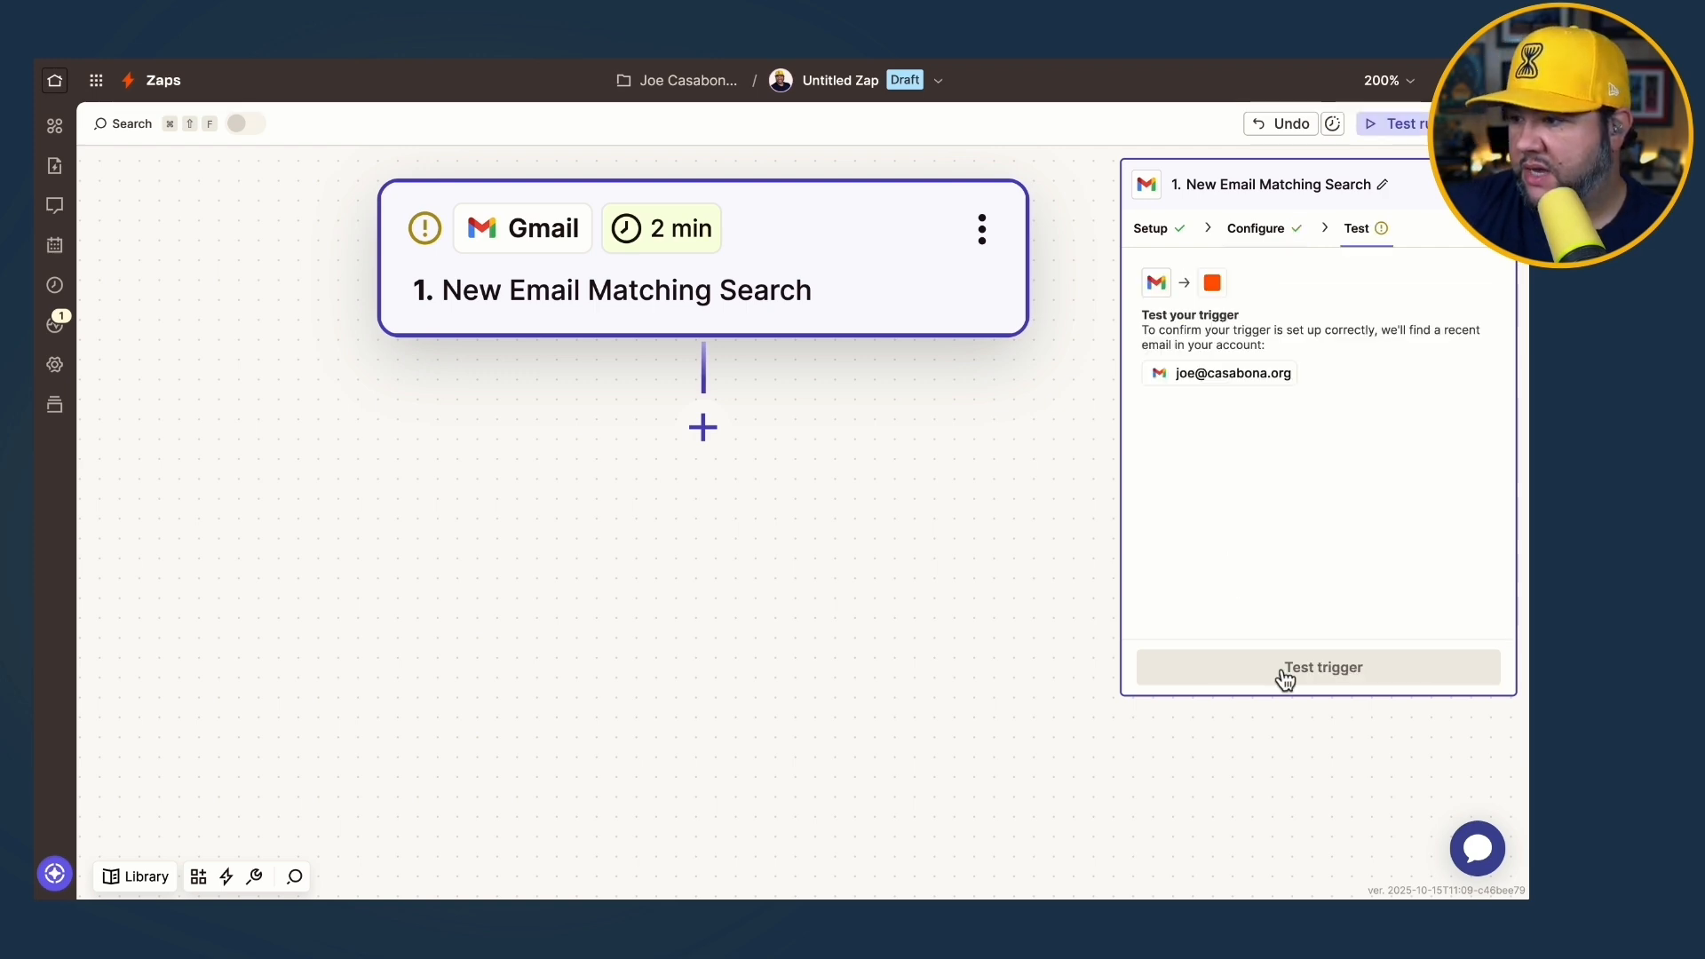
Test the Gmail trigger, review the data of the Email B record, and continue with that record.
left_click(1283, 678)
left_click(1311, 671)
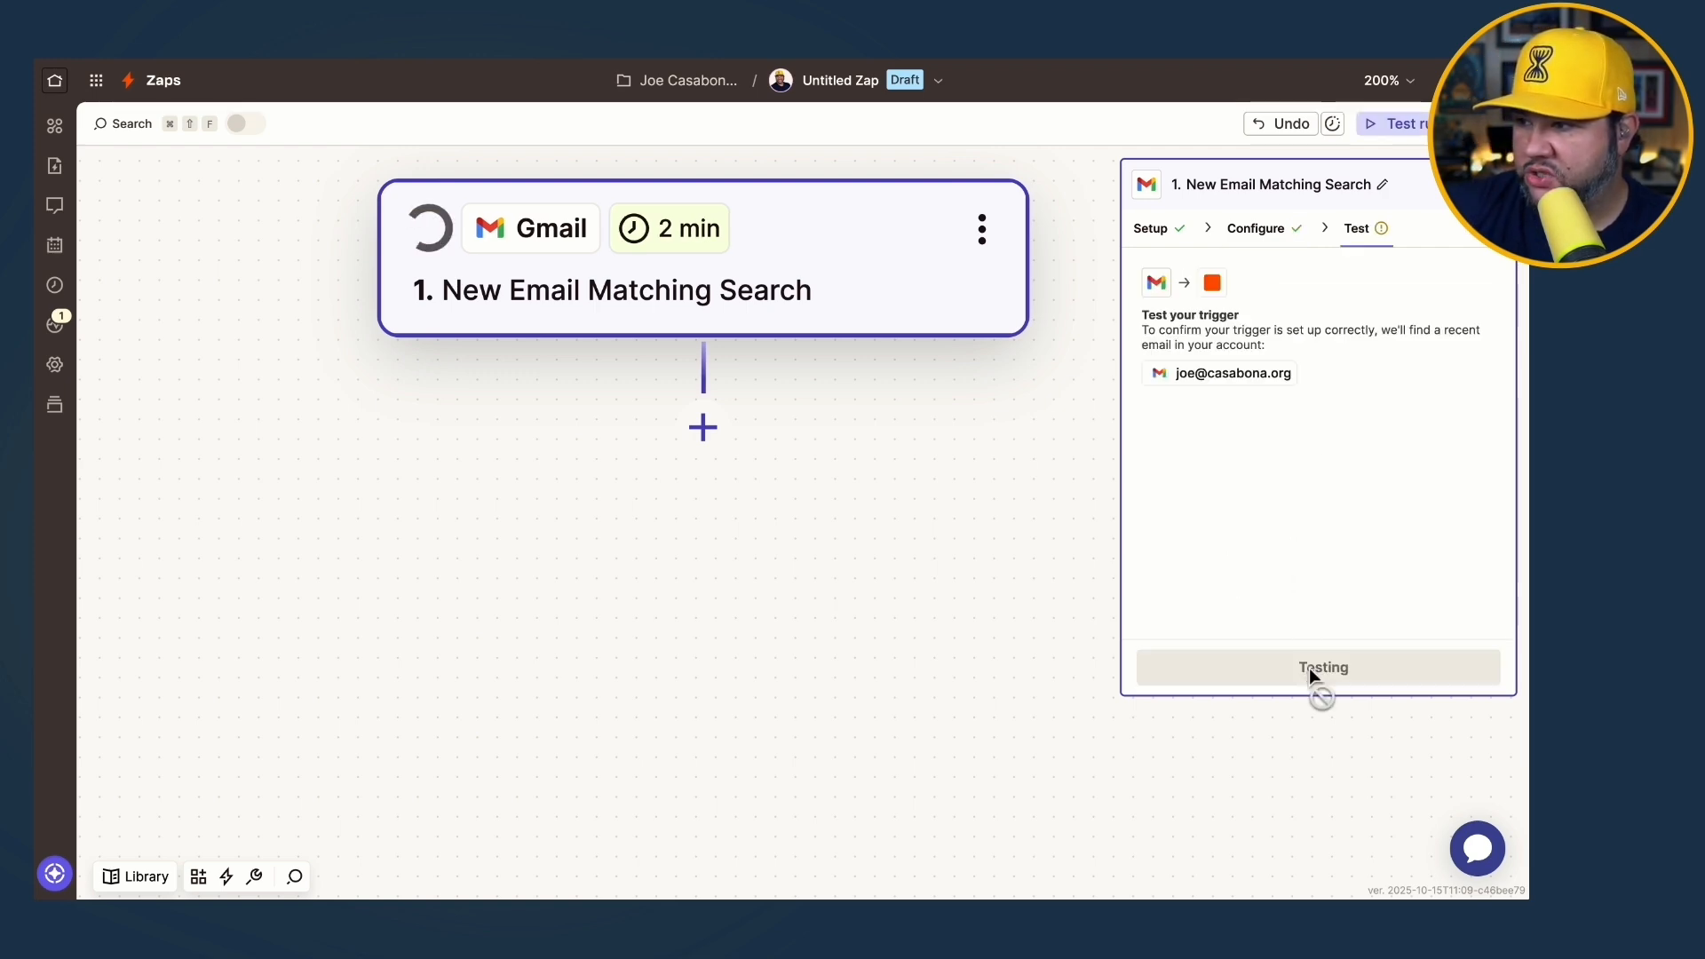
left_click(1307, 461)
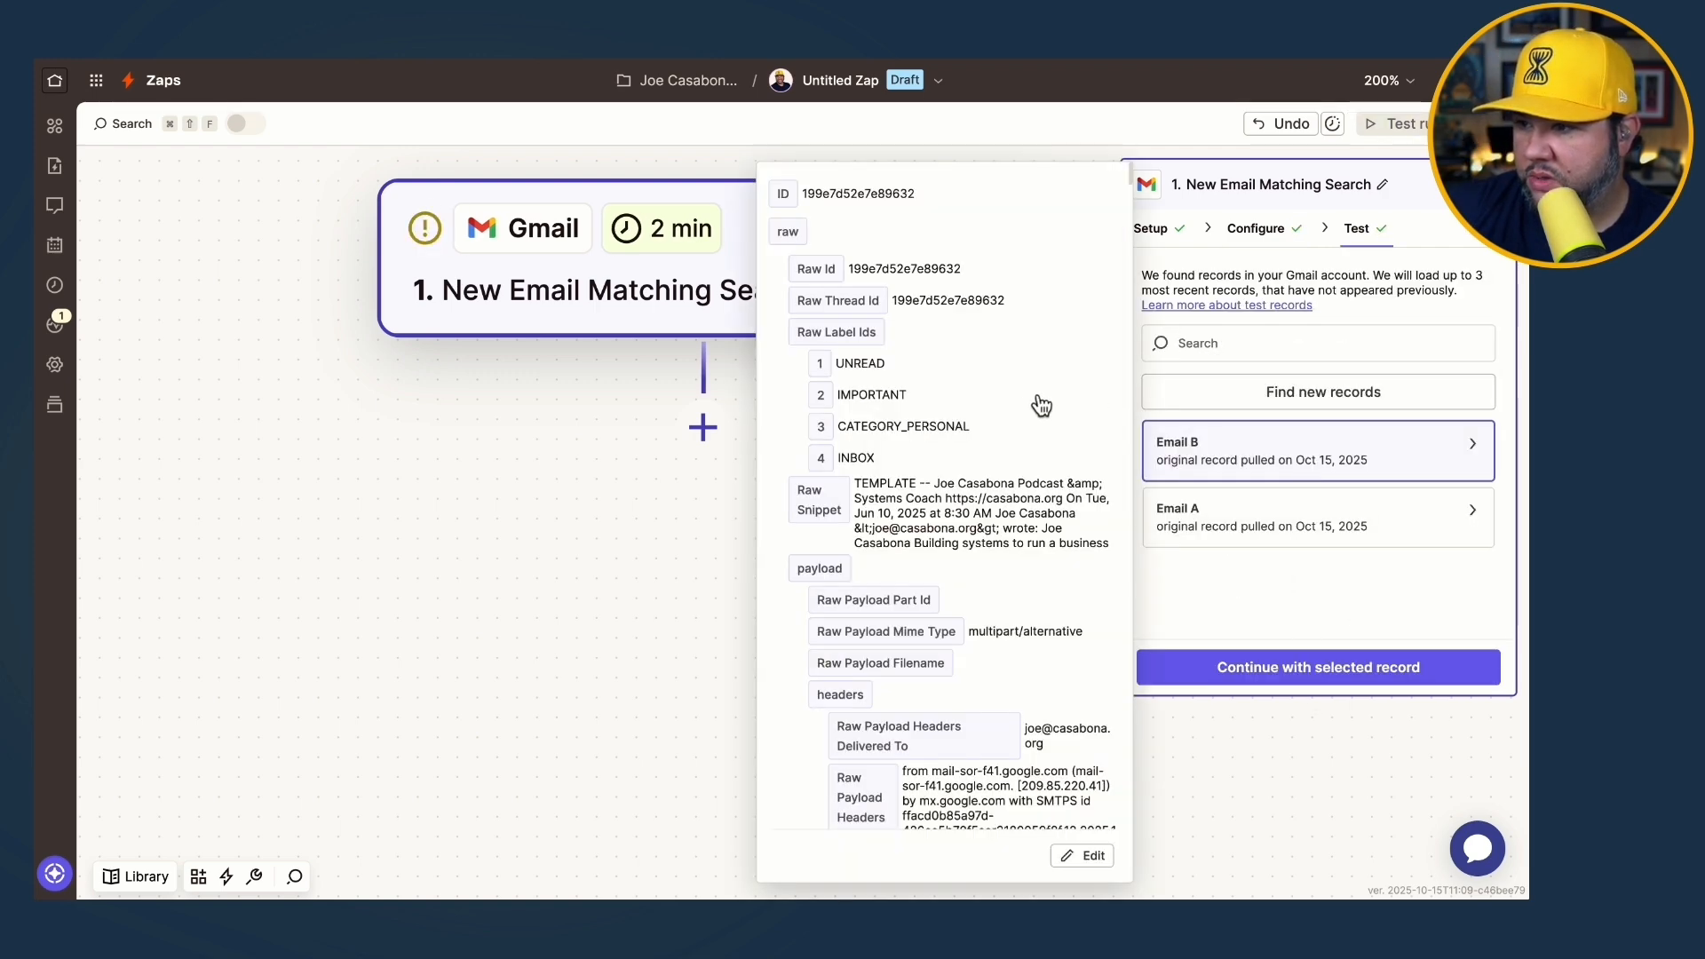
scroll(960, 435, "down", 3)
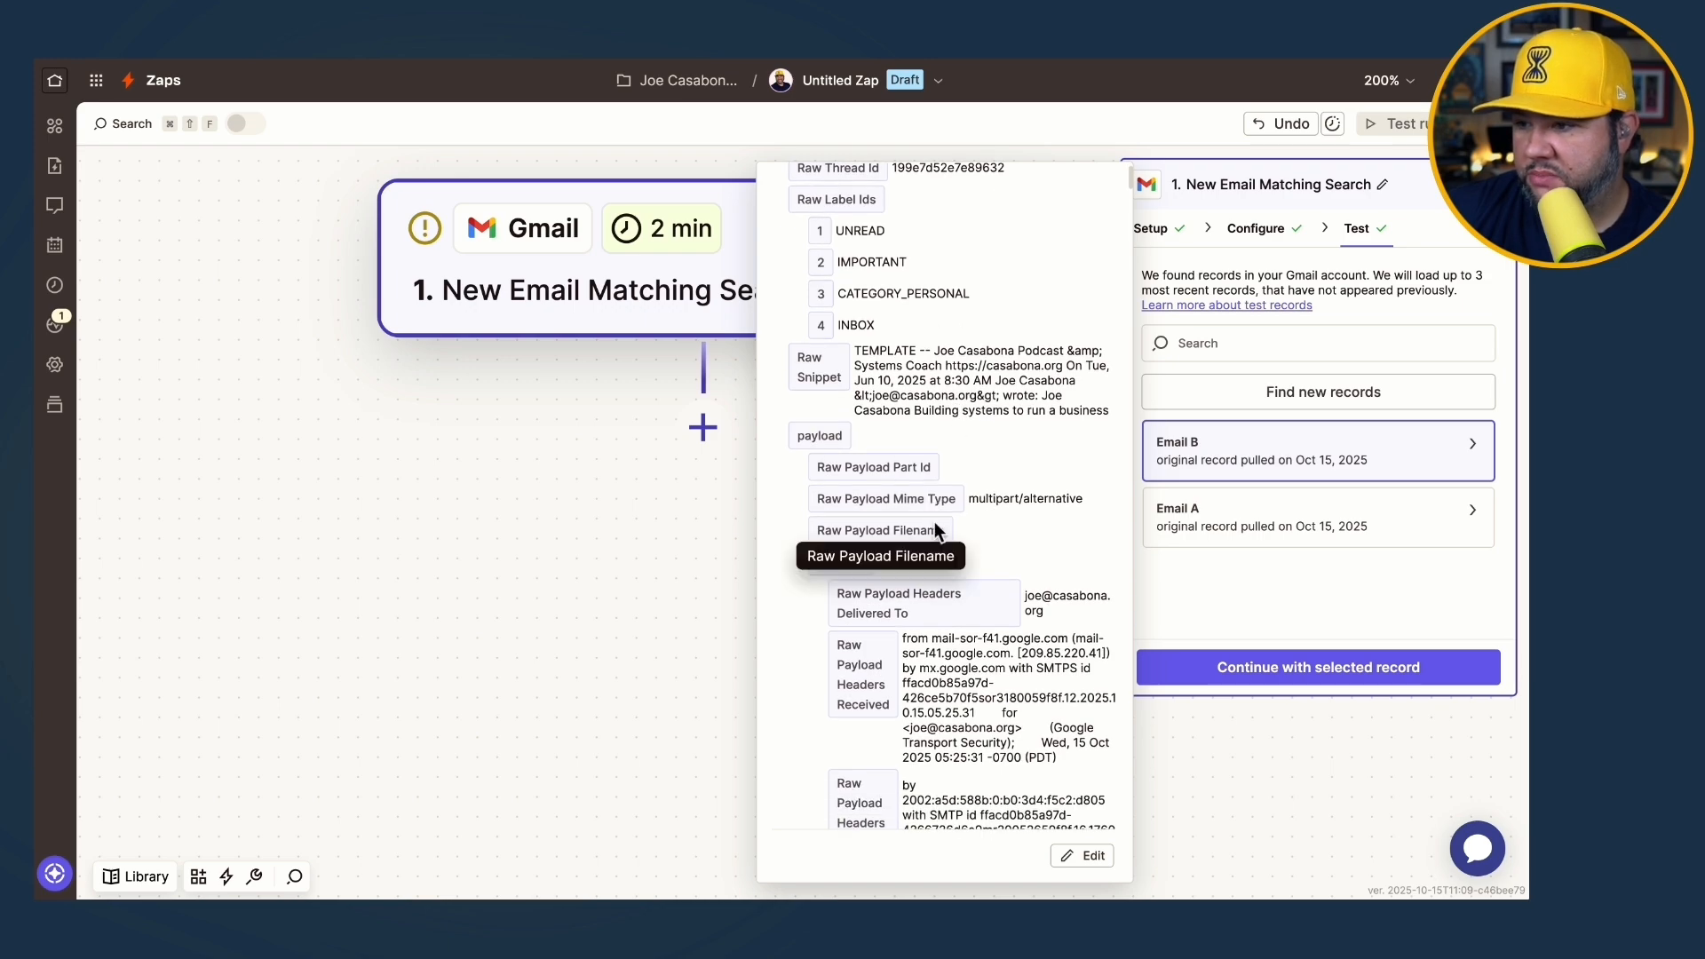
scroll(934, 521, "down", 15)
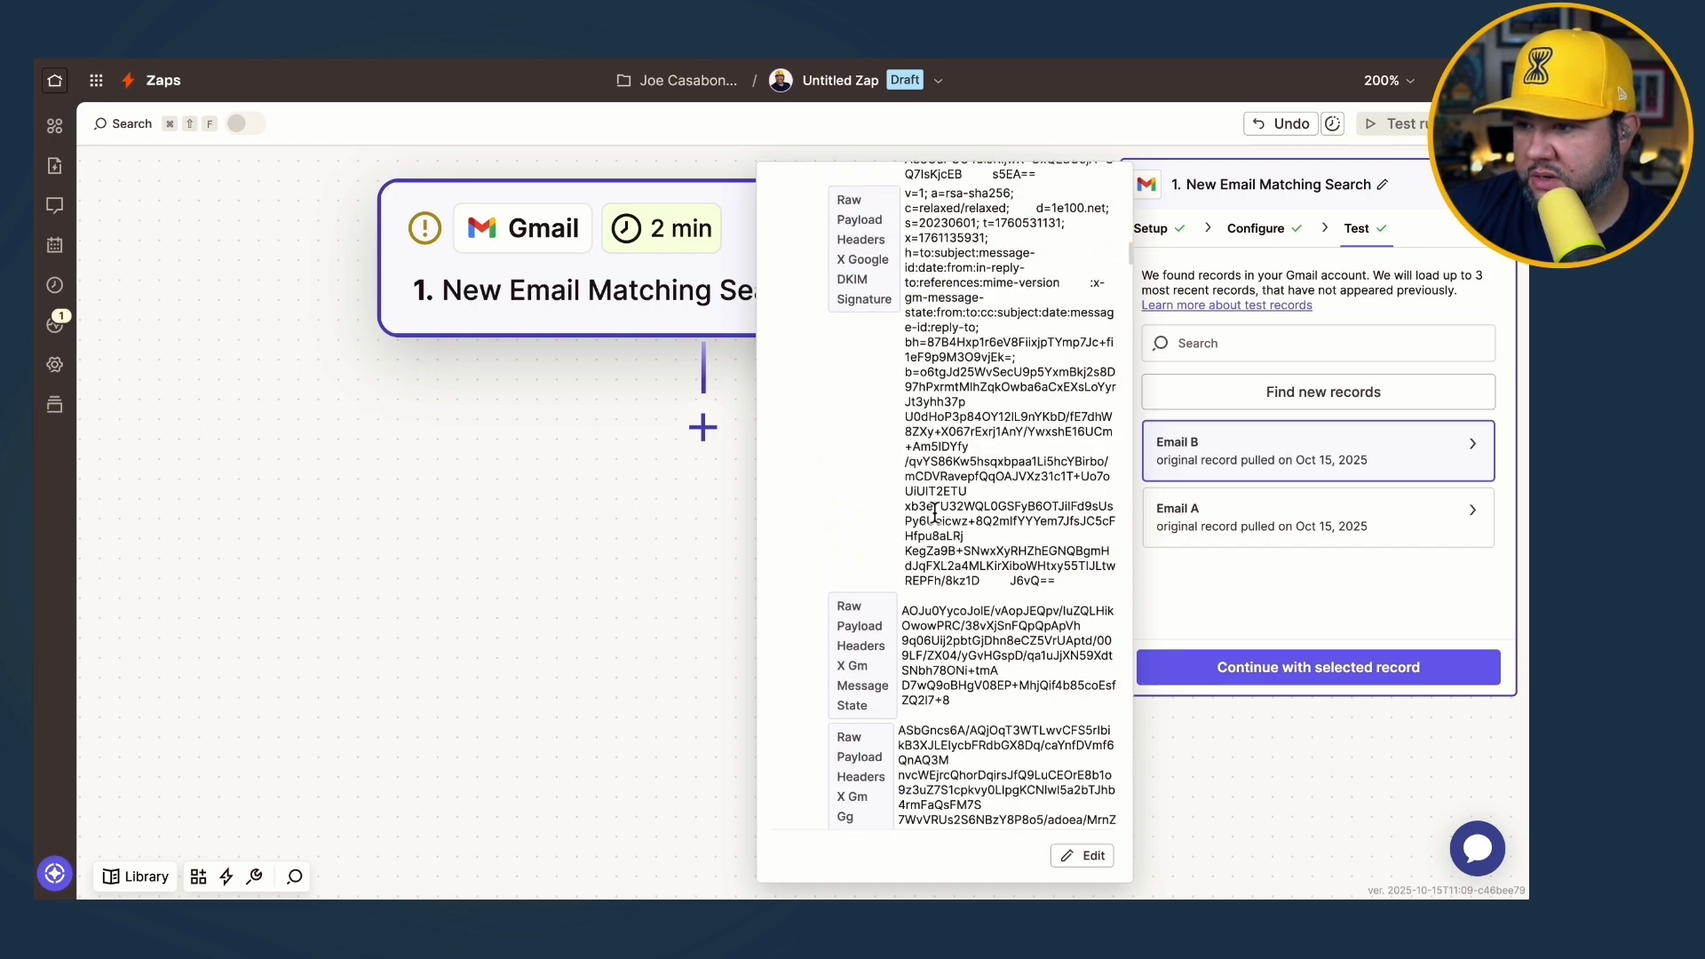
scroll(936, 699, "down", 15)
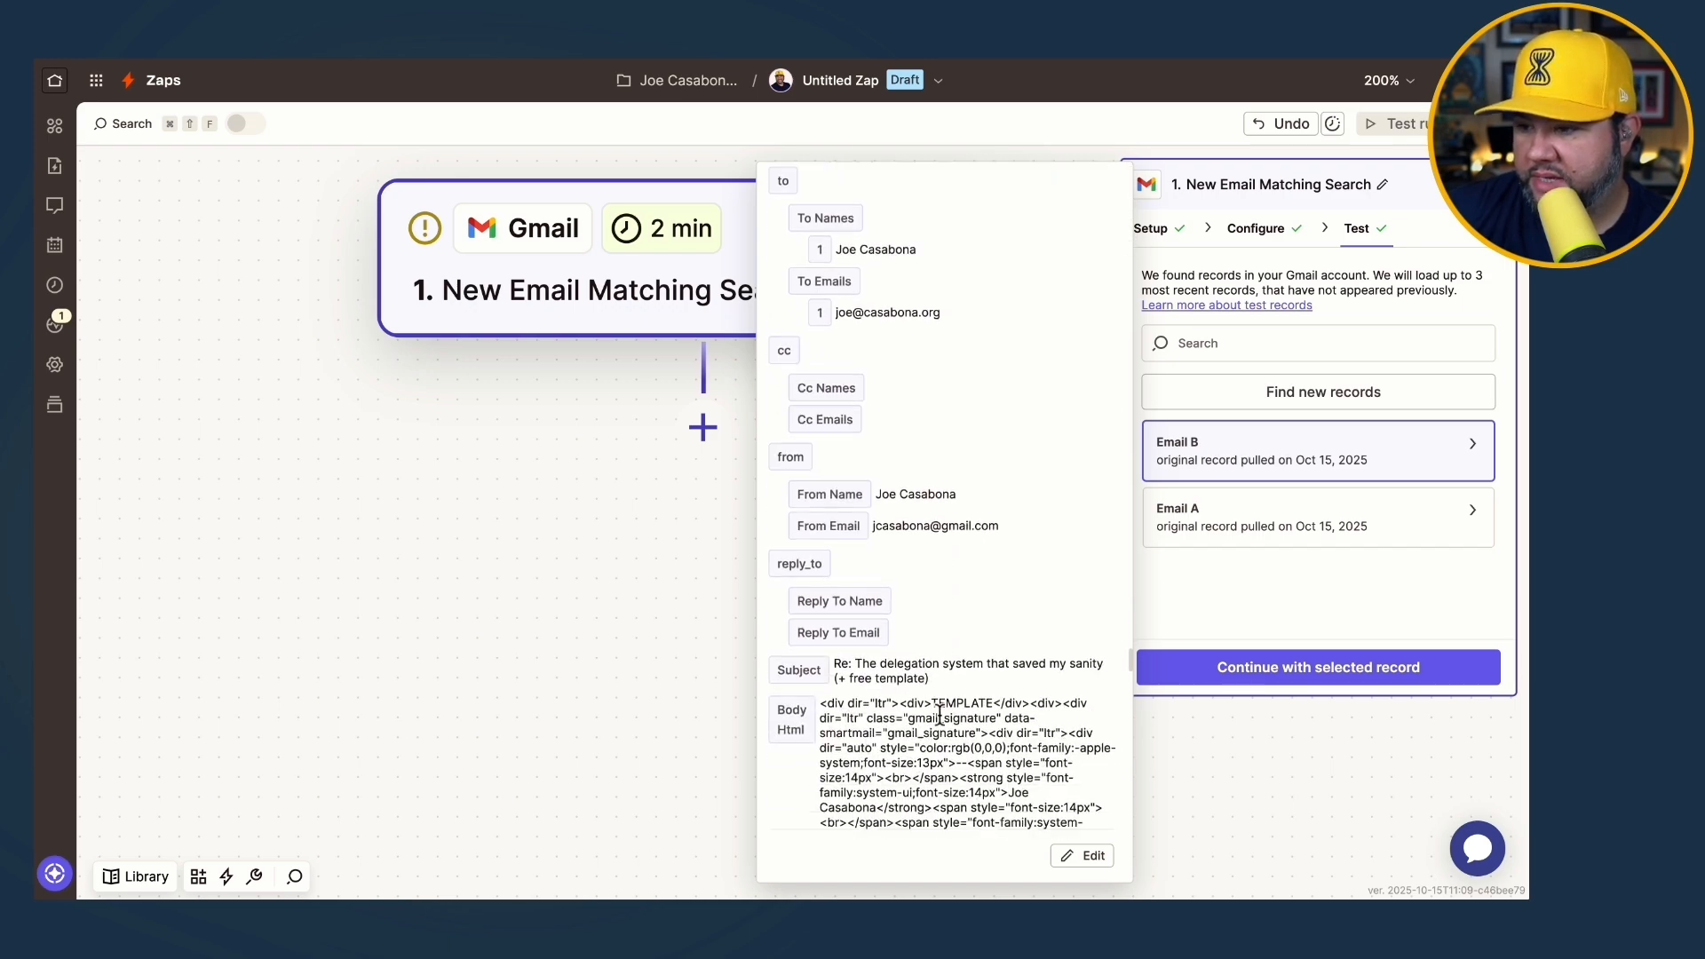
left_click(1279, 682)
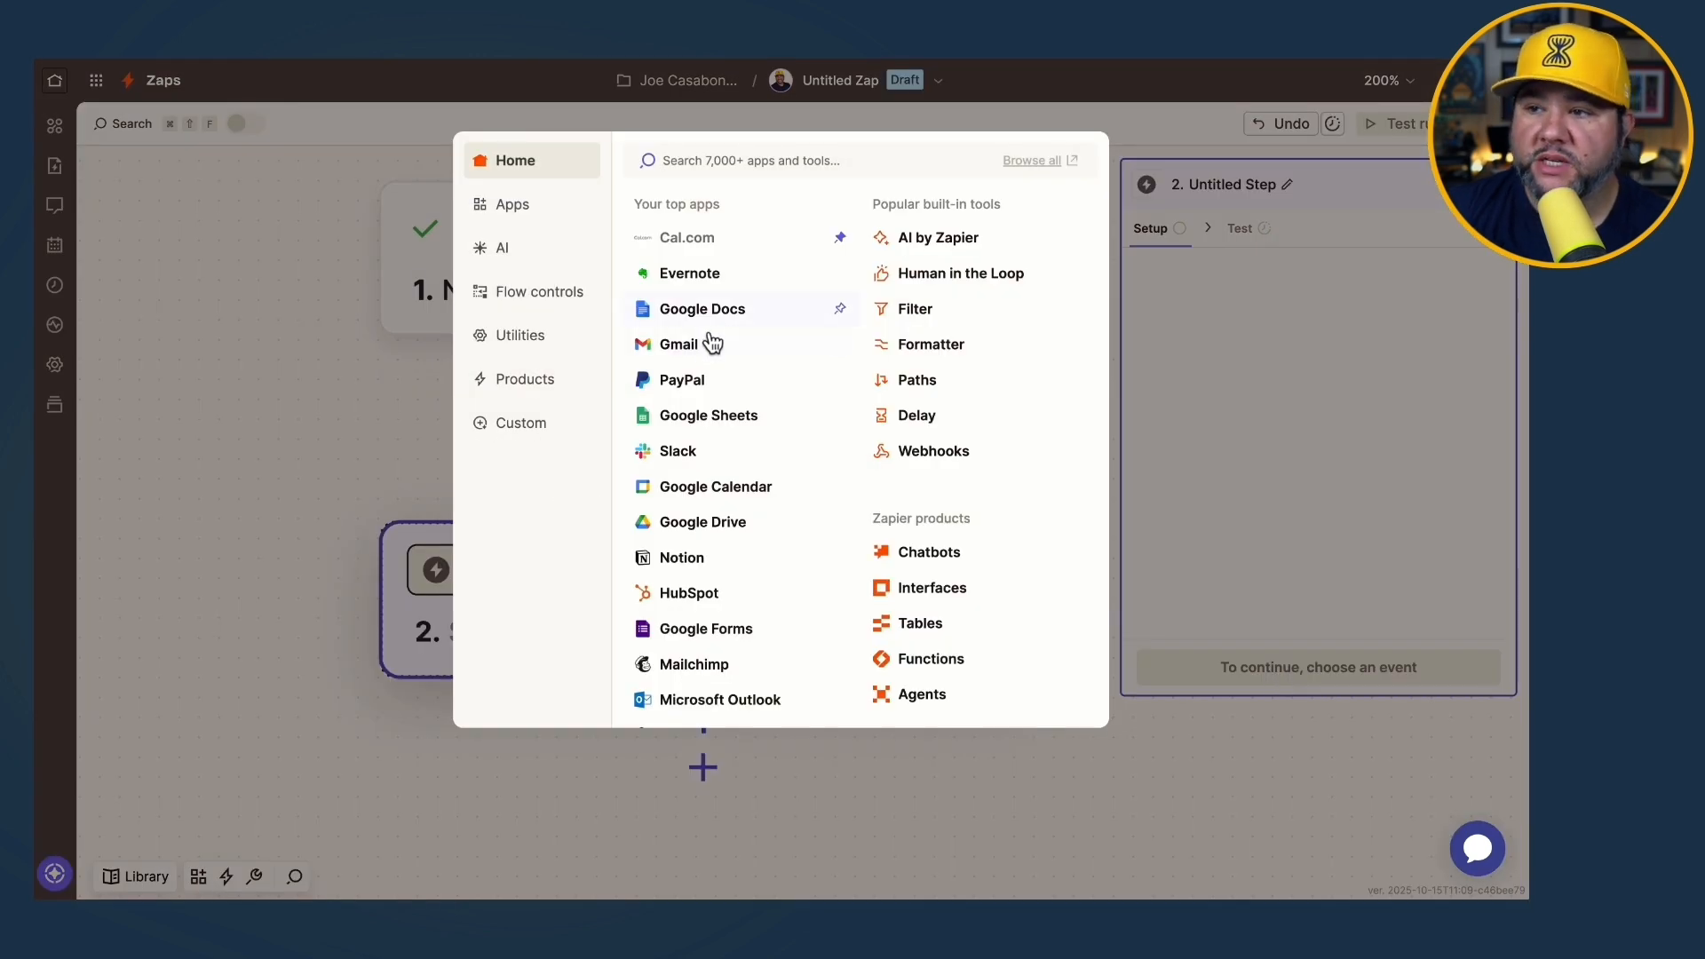
Add Gmail as the Zap's action app with the Reply to Email event and continue to its configuration.
left_click(703, 343)
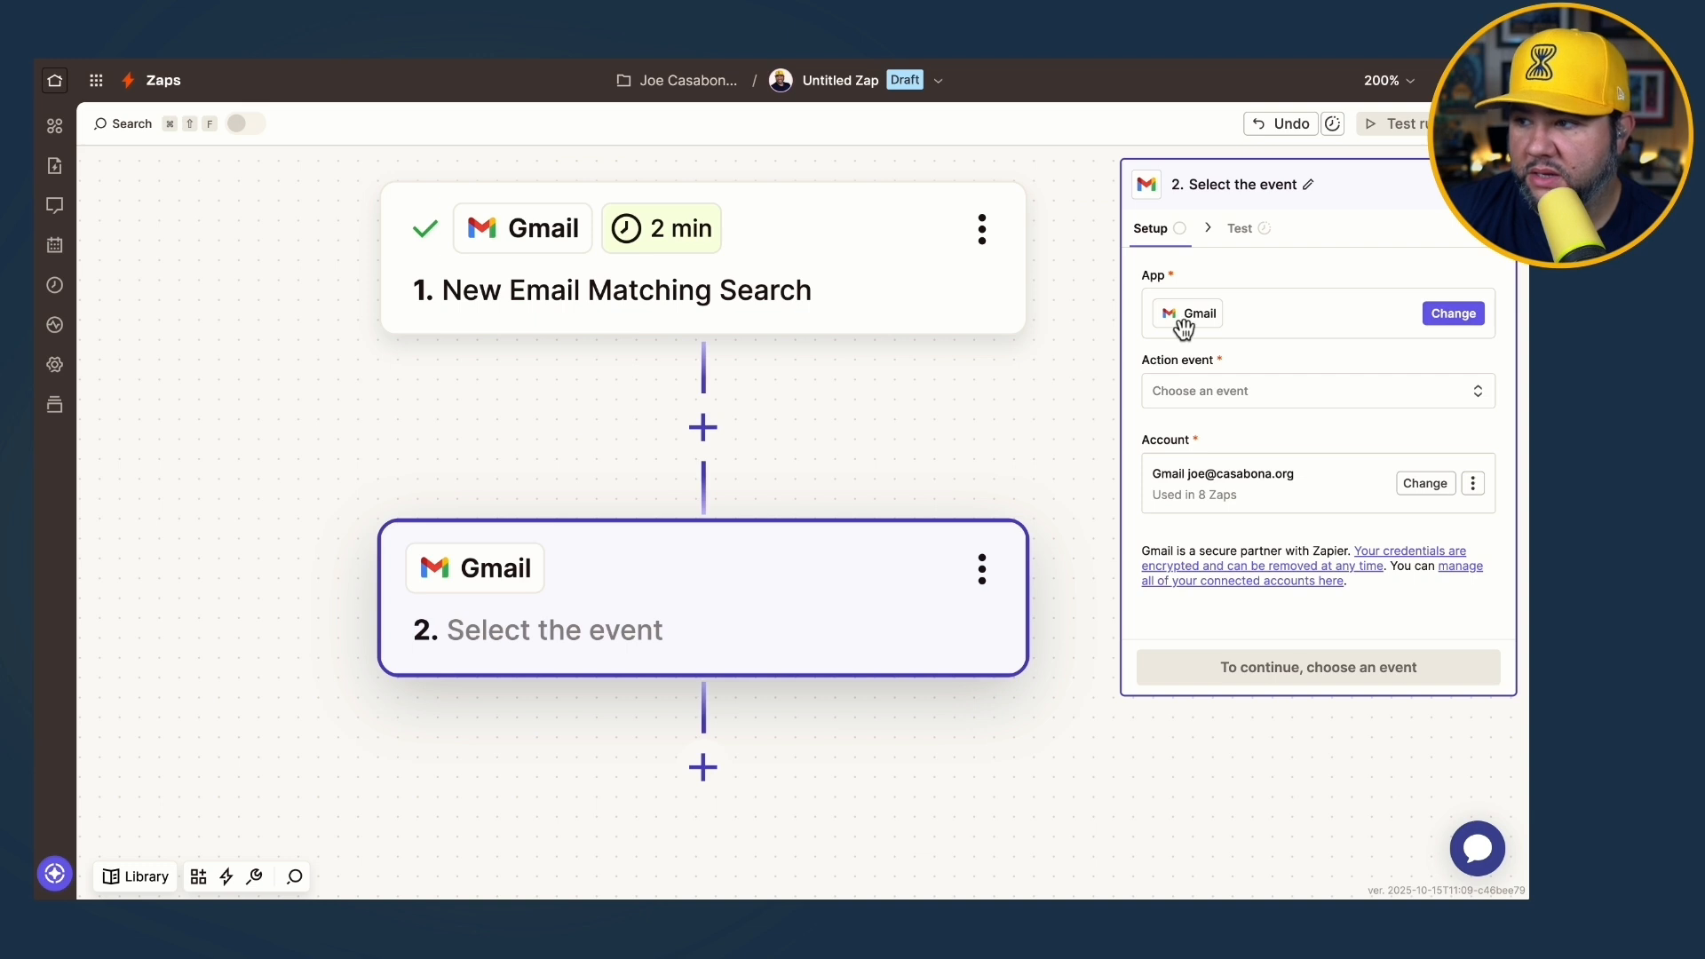
left_click(1224, 395)
scroll(1009, 609, "down", 5)
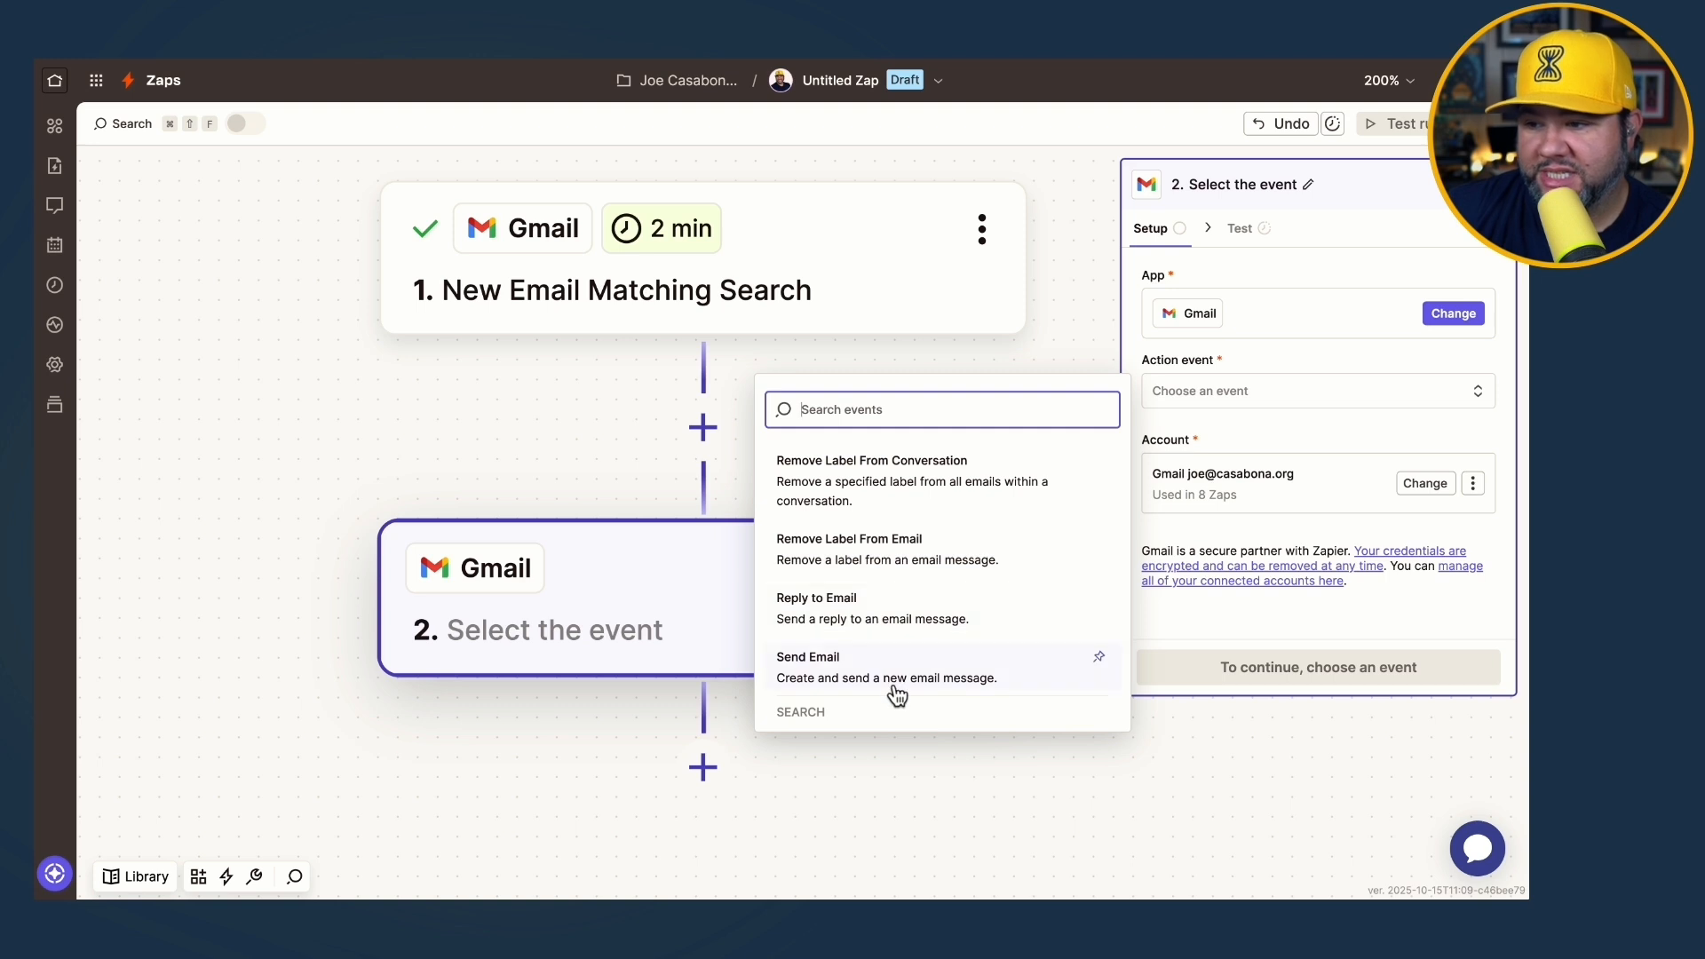
left_click(898, 620)
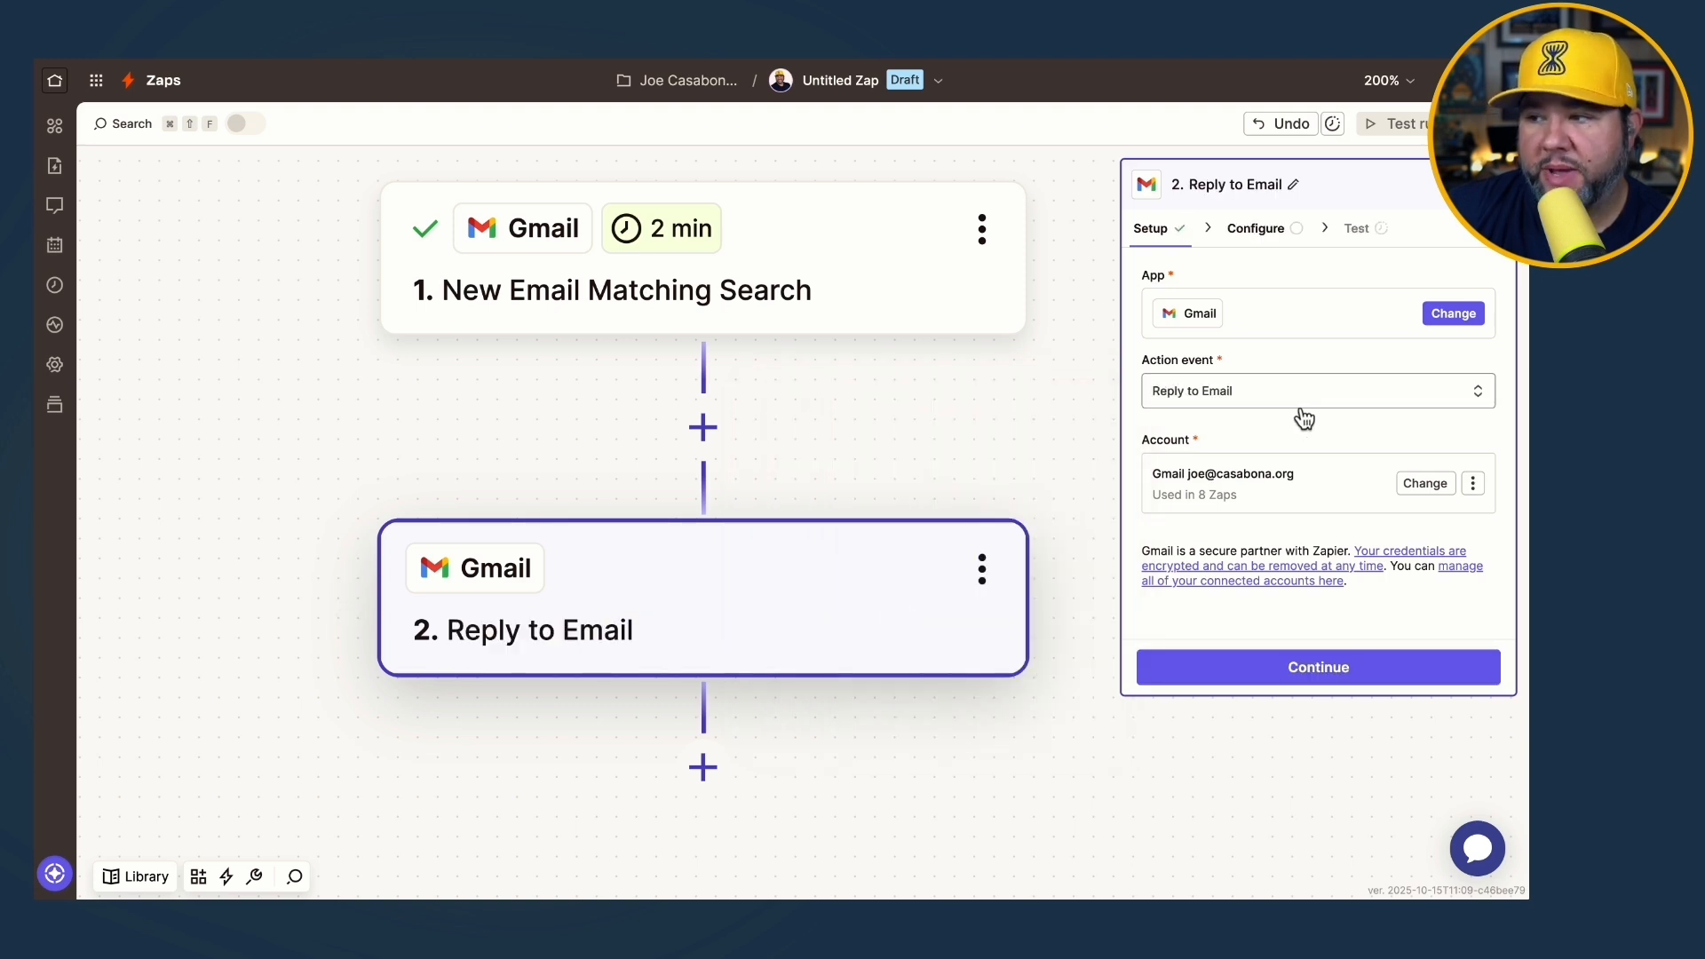
left_click(1336, 674)
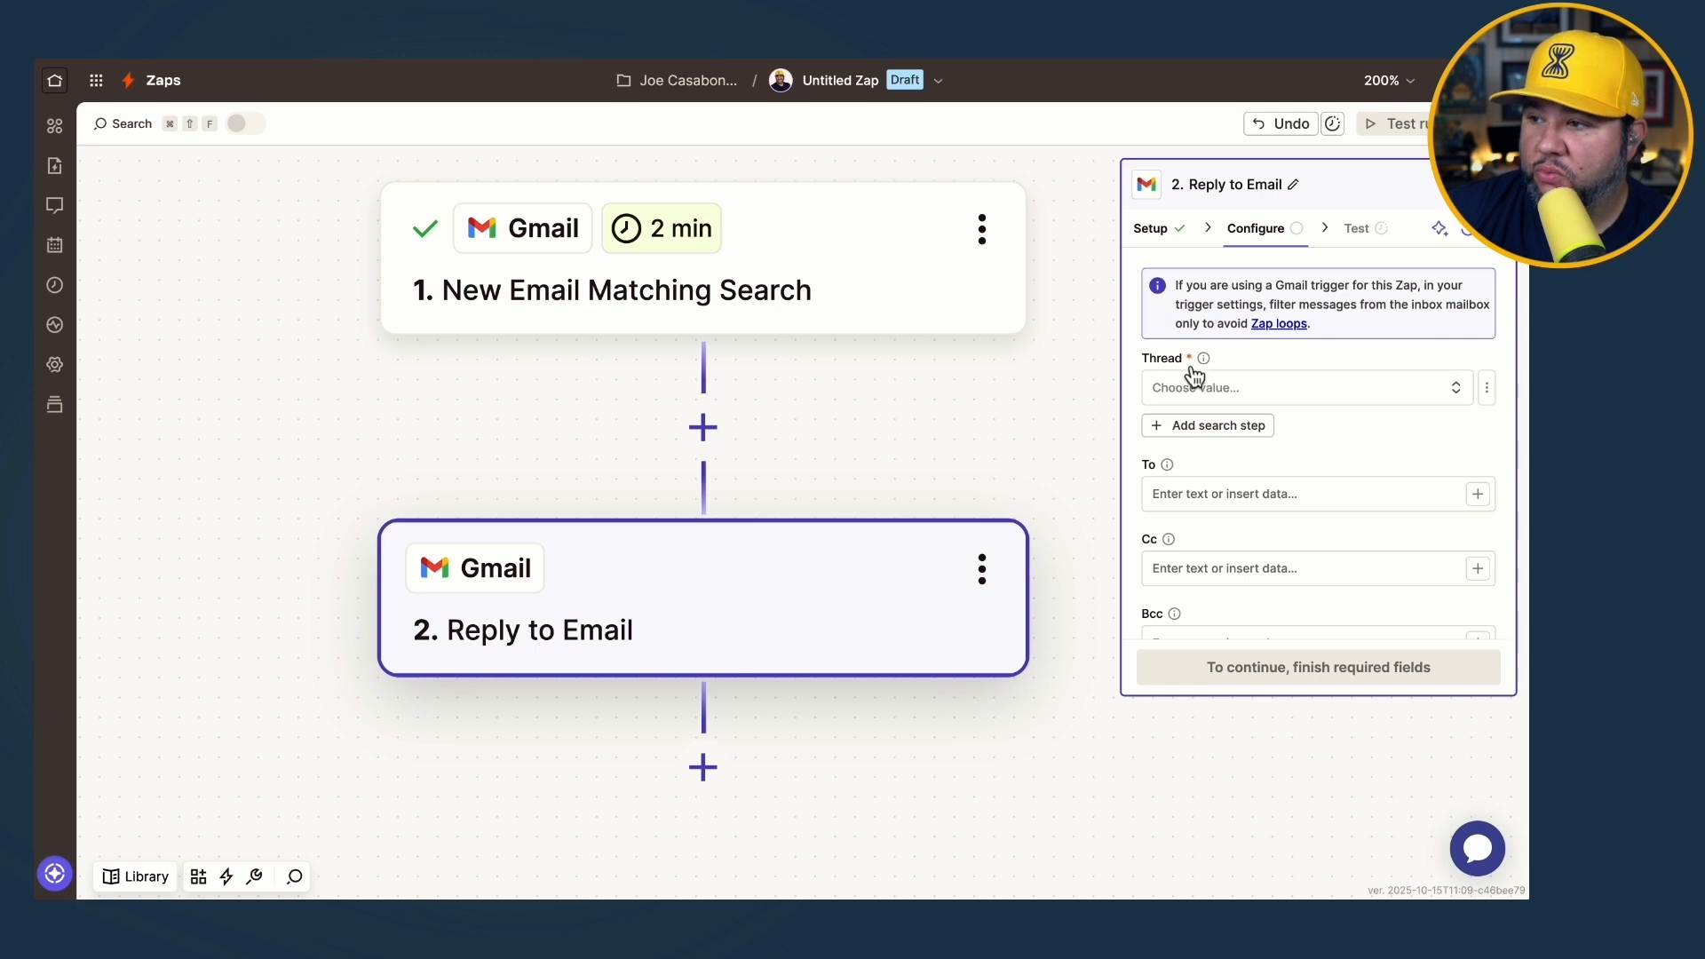
Set the reply's Thread to a custom value using the Message Id from the New Email Matching Search step, and dismiss the field's help.
mouse_move(1203, 358)
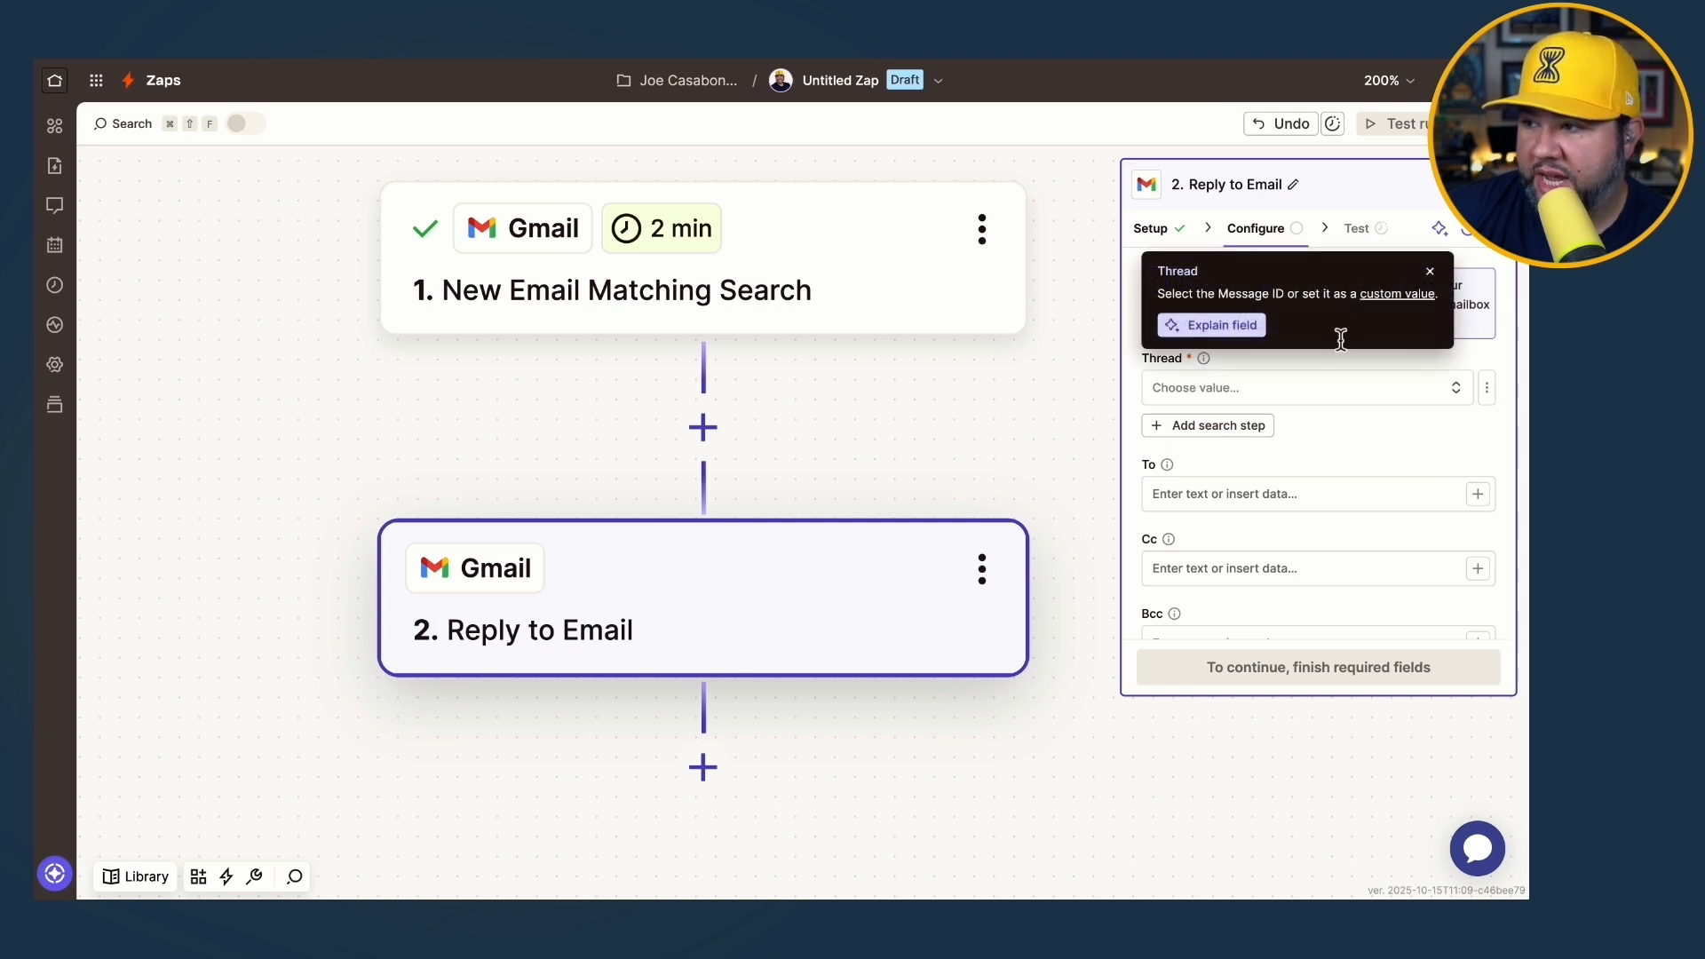
left_click(1346, 388)
left_click(1408, 497)
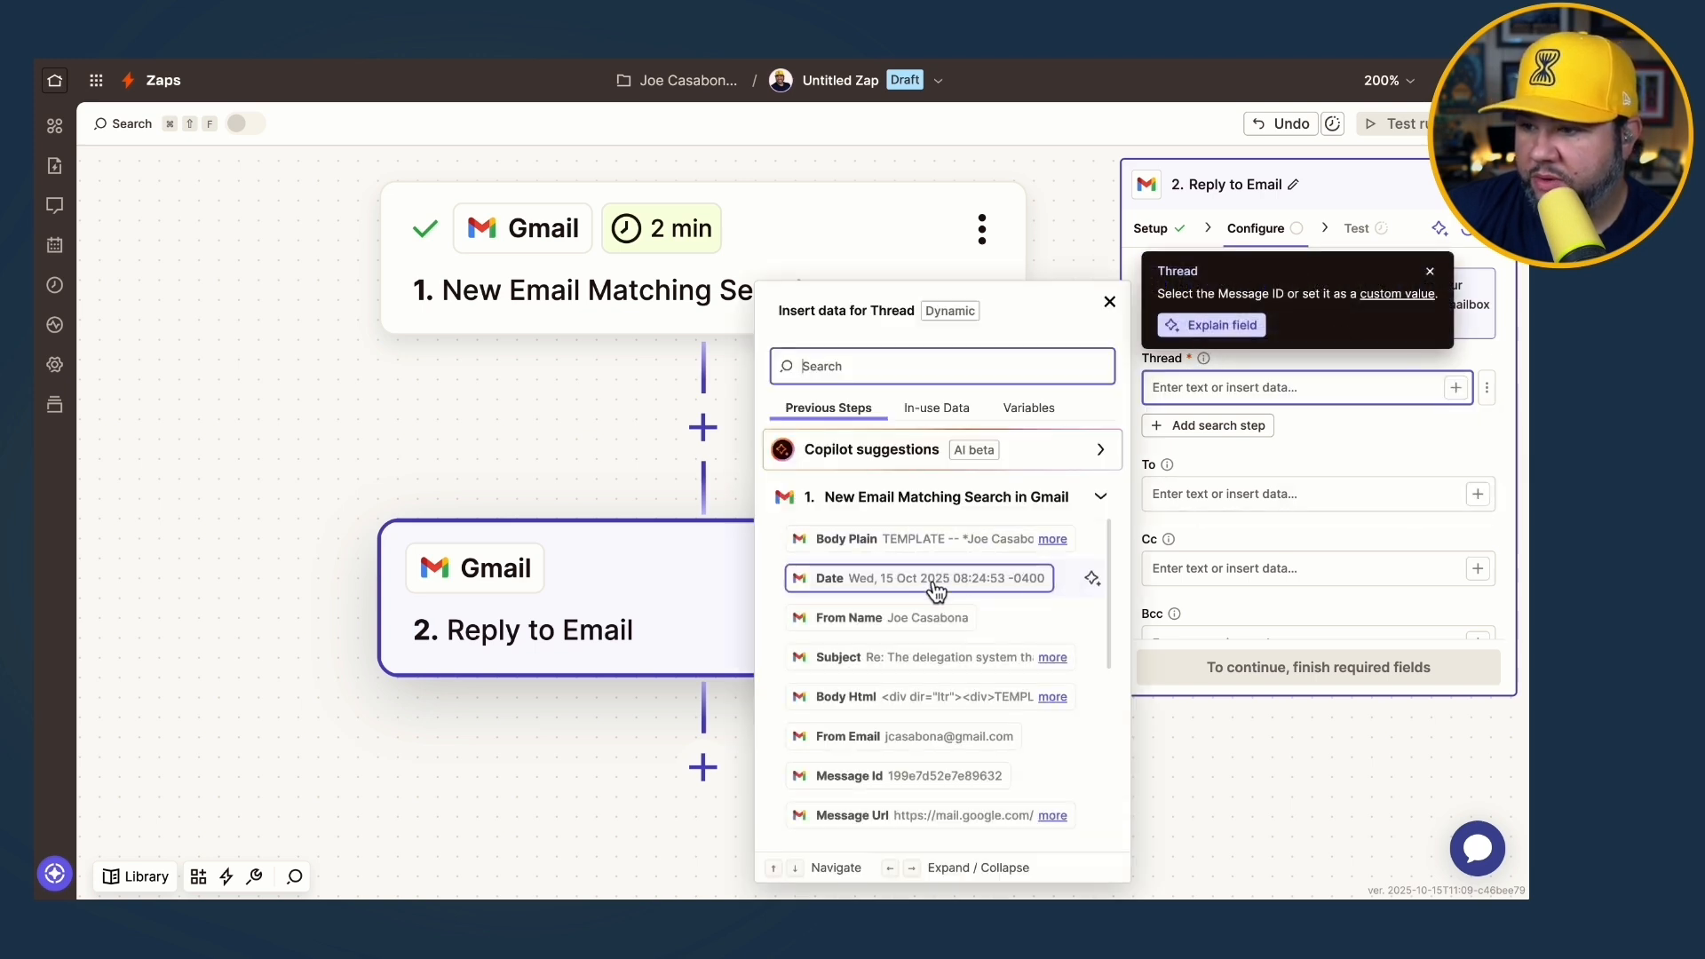
left_click(902, 776)
left_click(1373, 444)
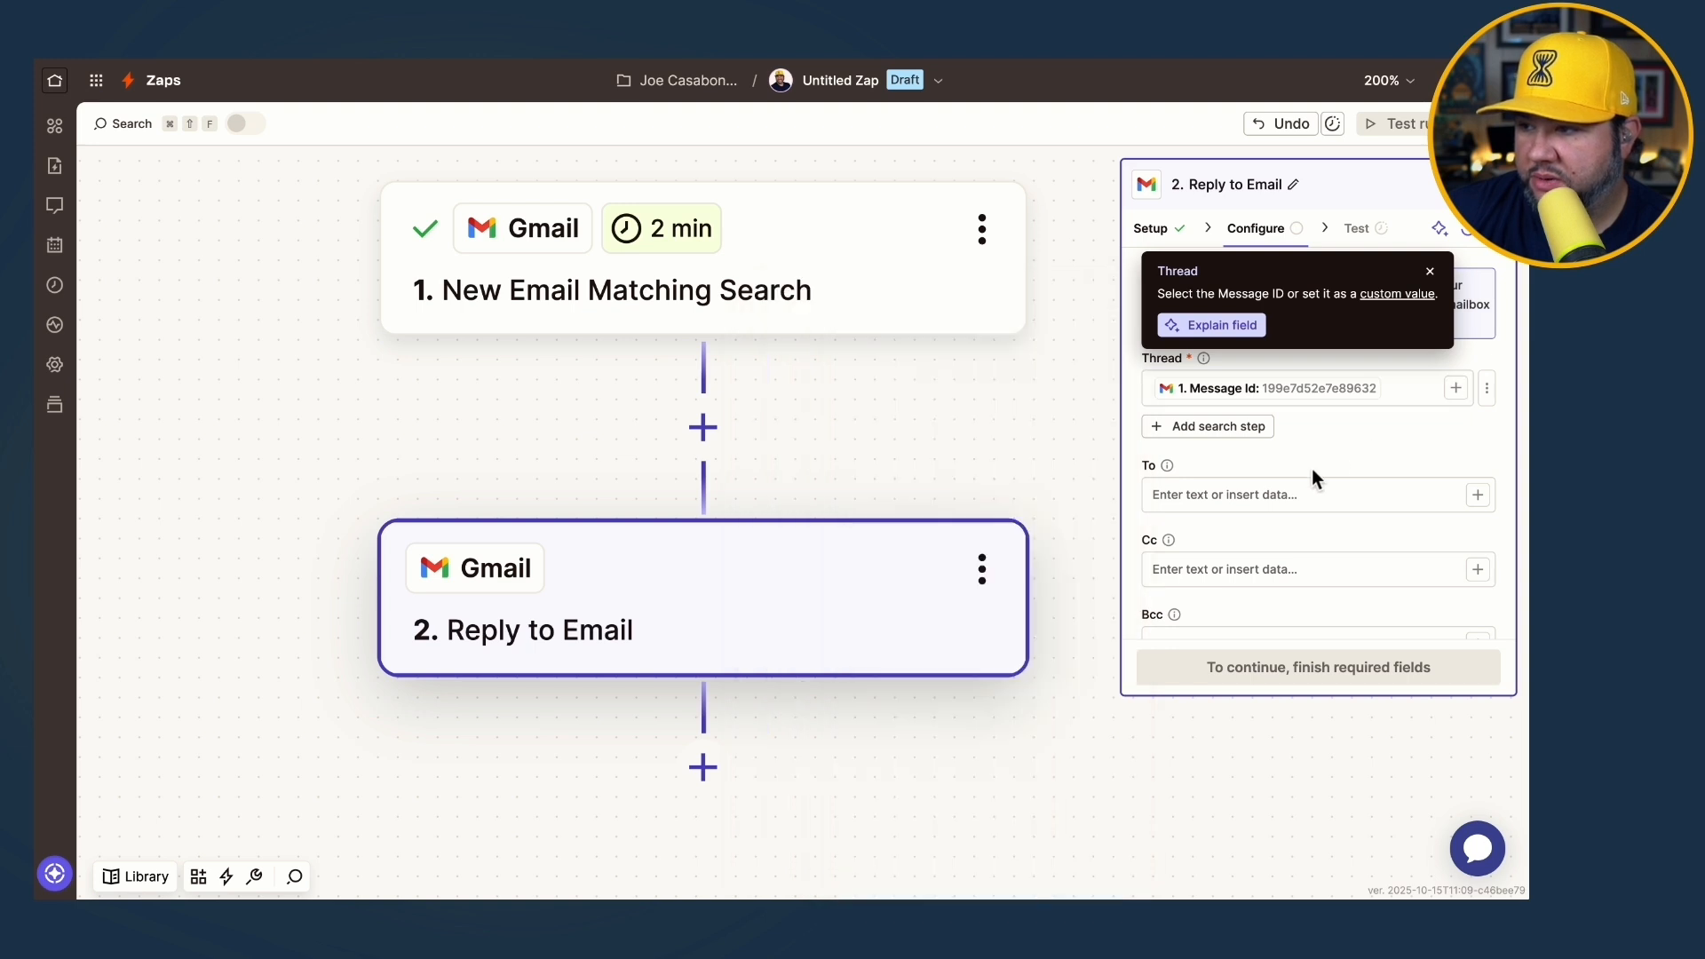
left_click(1429, 272)
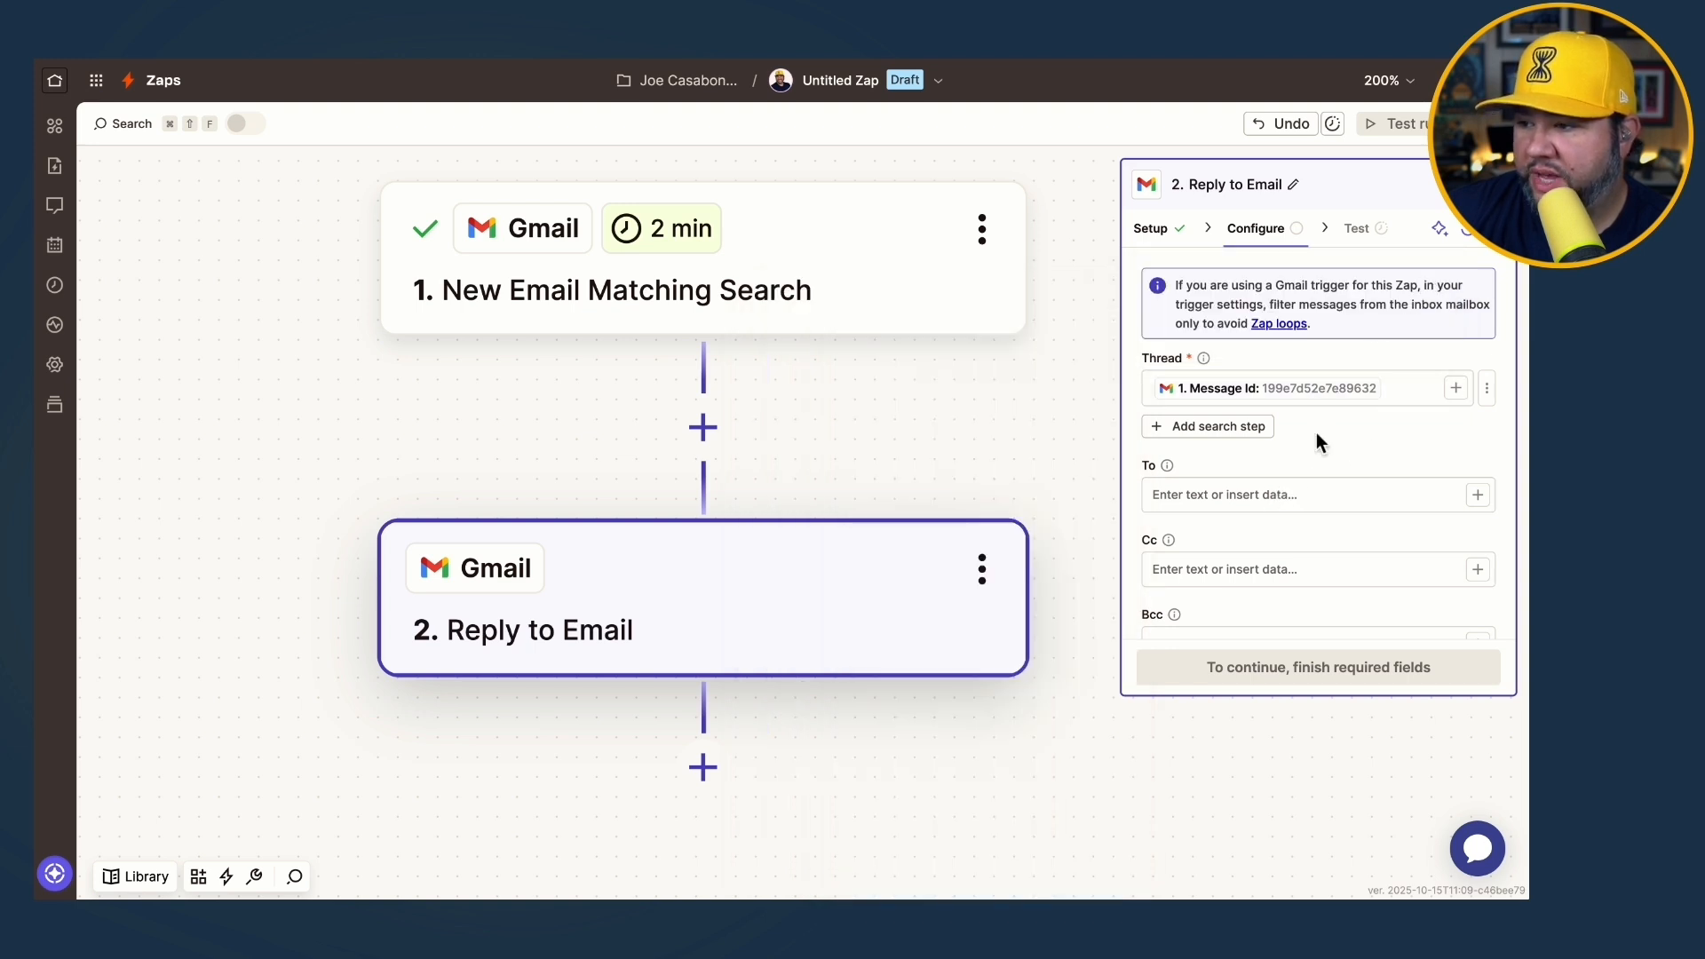
Fill the reply's plain Body with "Hey! Thanks for being on the list!" followed by "Here you go:" and the Notion template link.
scroll(1315, 440, "down", 4)
scroll(1316, 433, "down", 8)
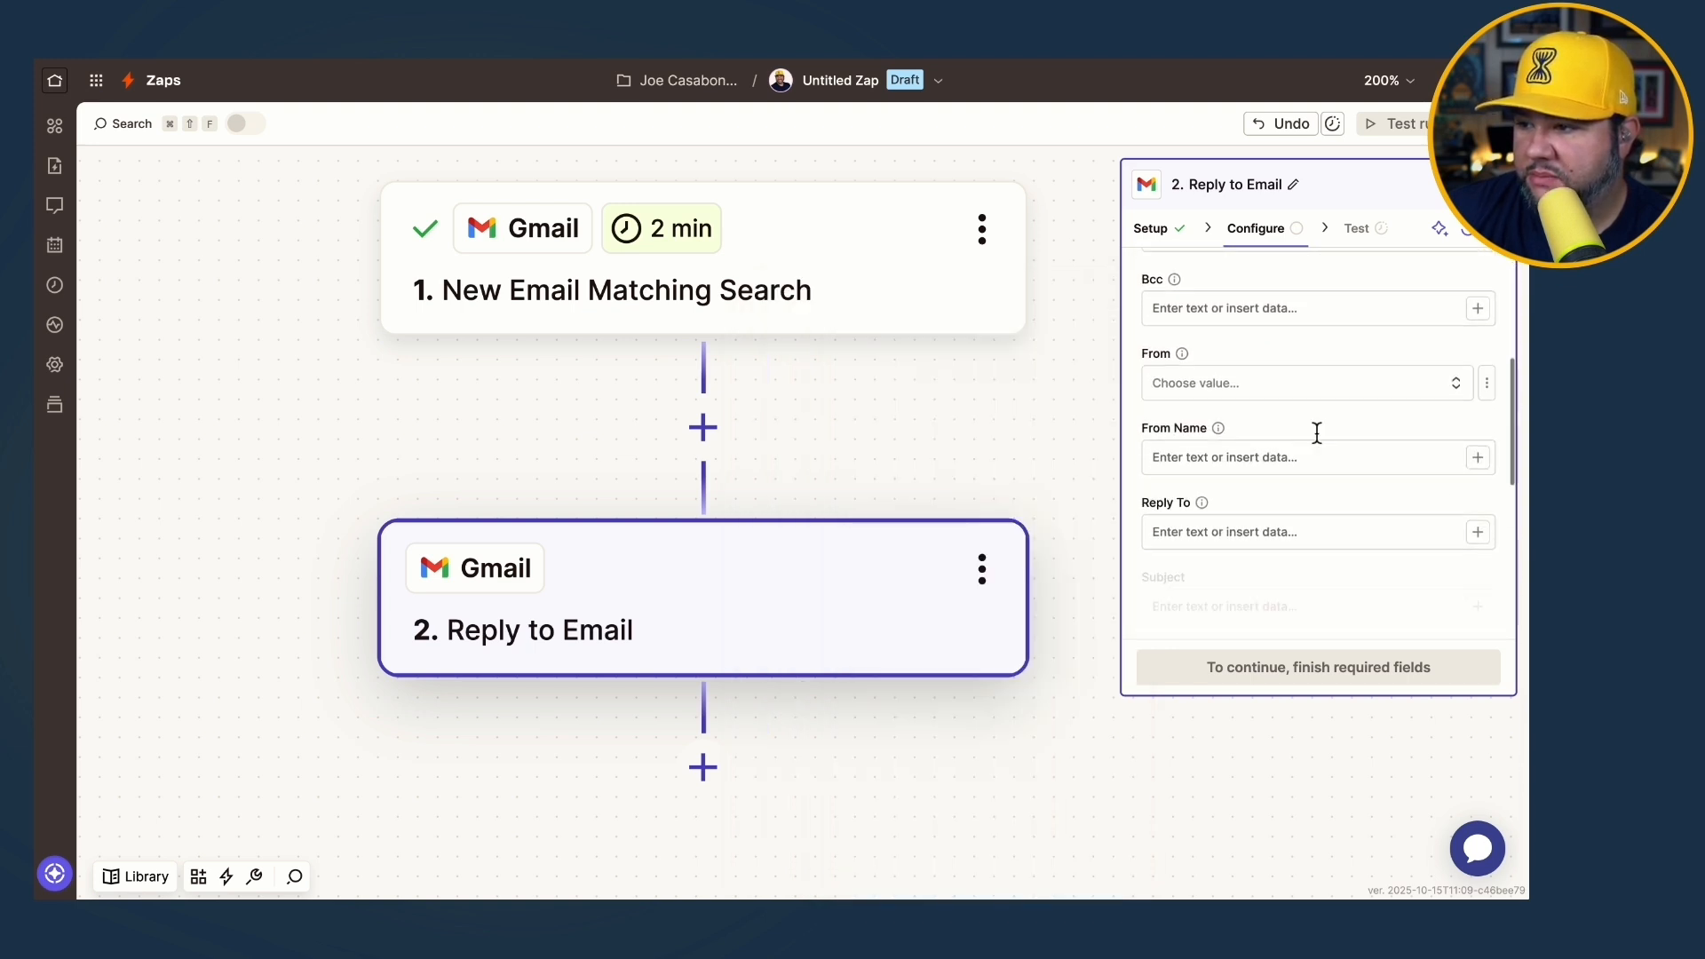
scroll(1316, 434, "down", 2)
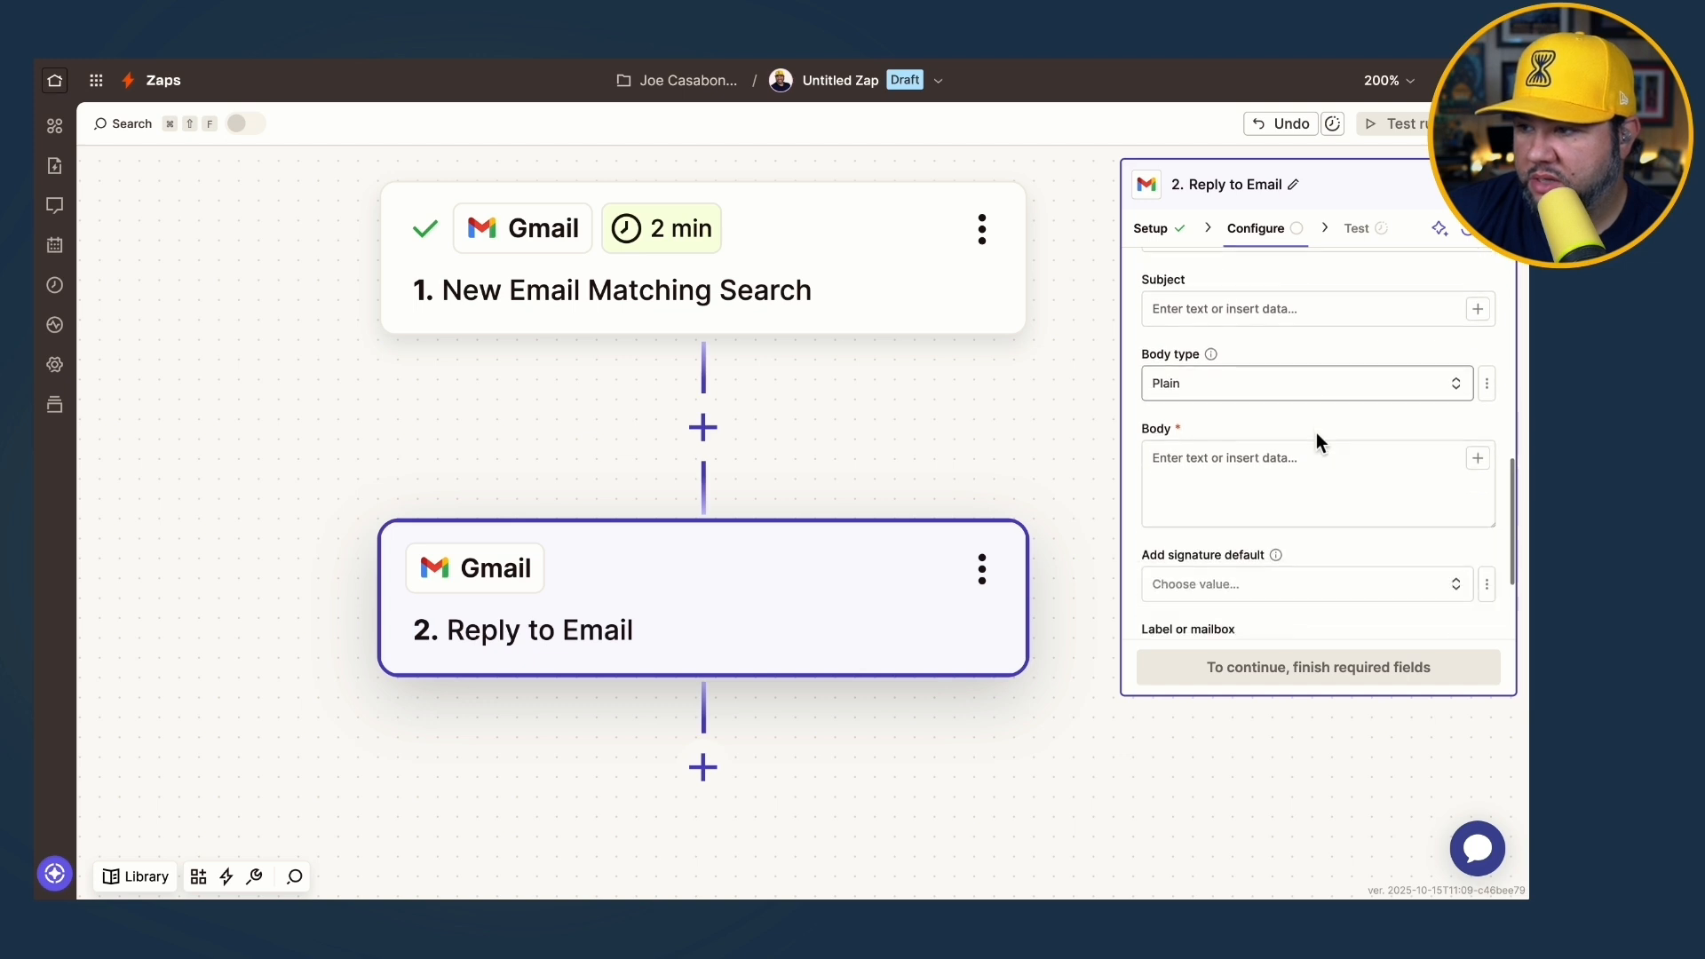
left_click(1300, 478)
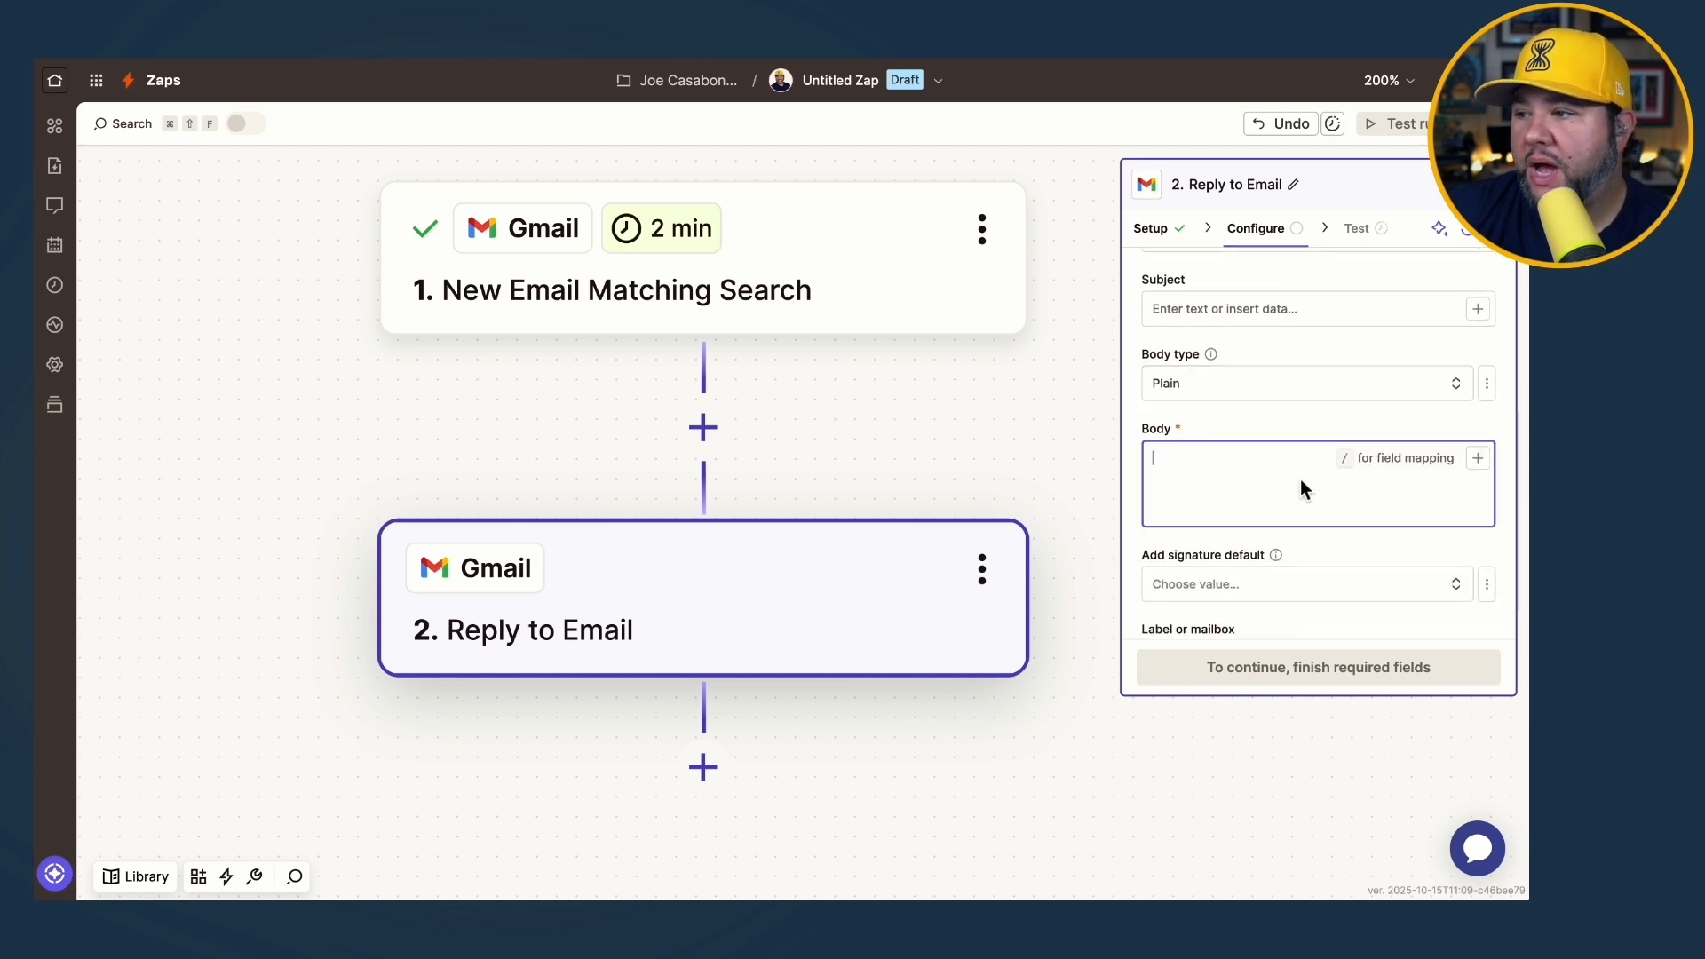
type("Hey! Thanks for being on the list!  Here you go: https://casabona.notion.site/13de51ff88c8807c881ced017fb84037?v=13de51ff88c881698ccc000c7ac495dd&pvs=74")
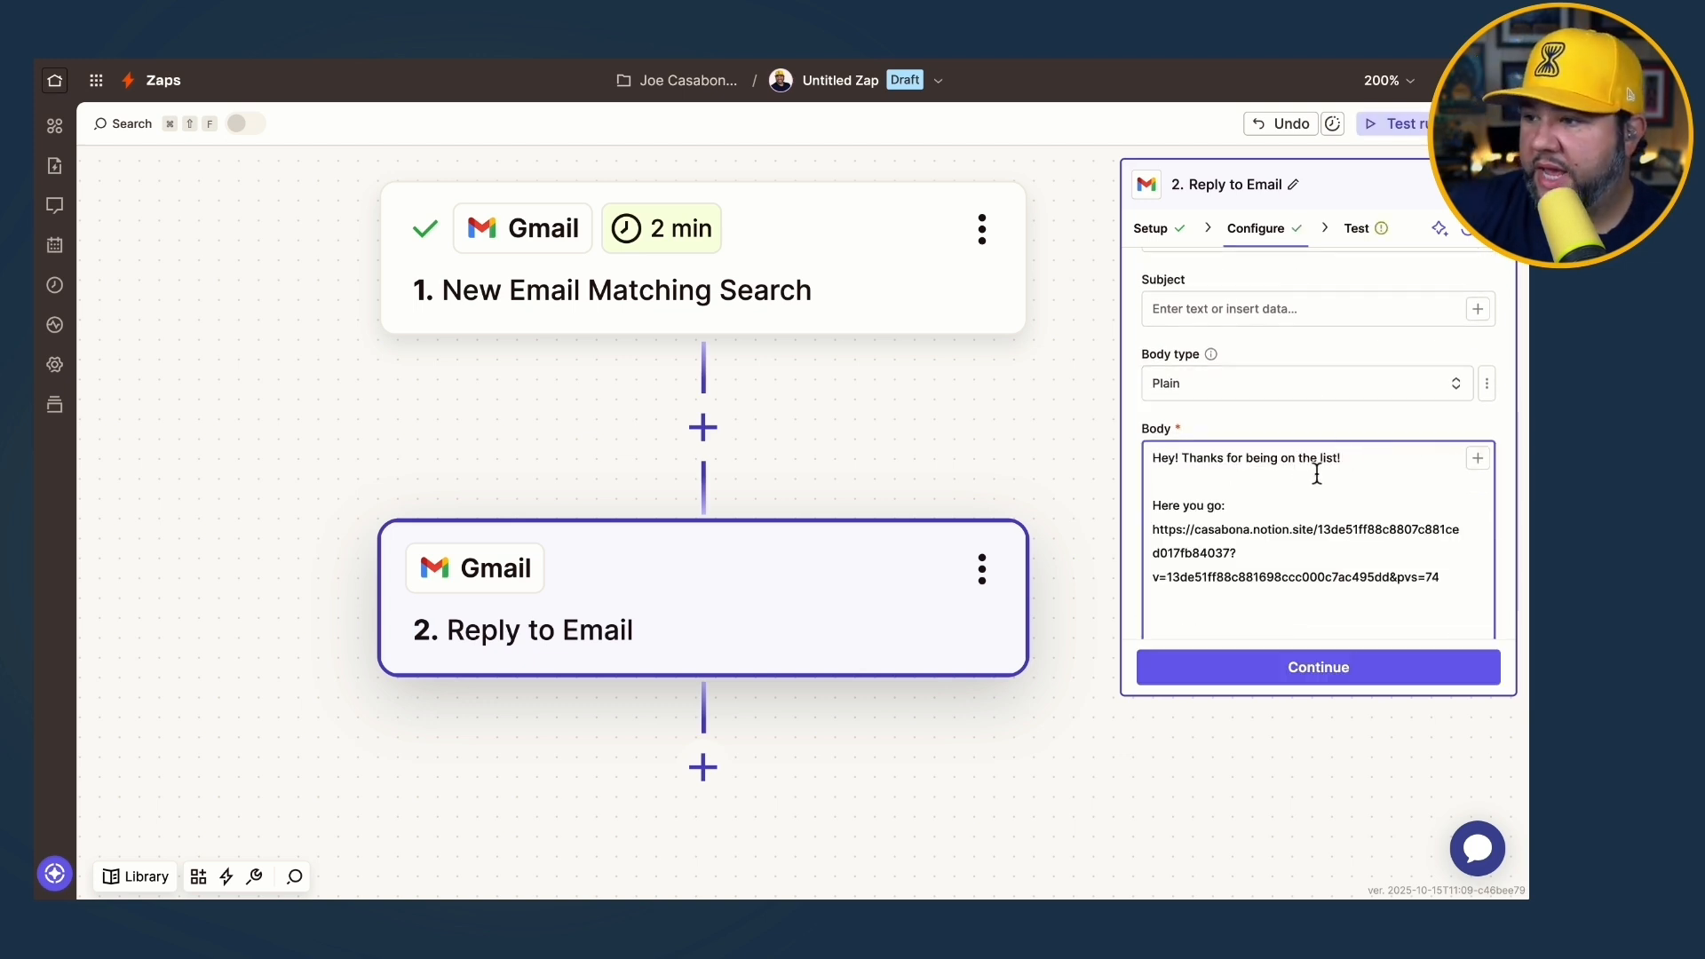
Add a line below the greeting in the Body reading "As you might image, this very email is automated. But if you".
left_click(1351, 472)
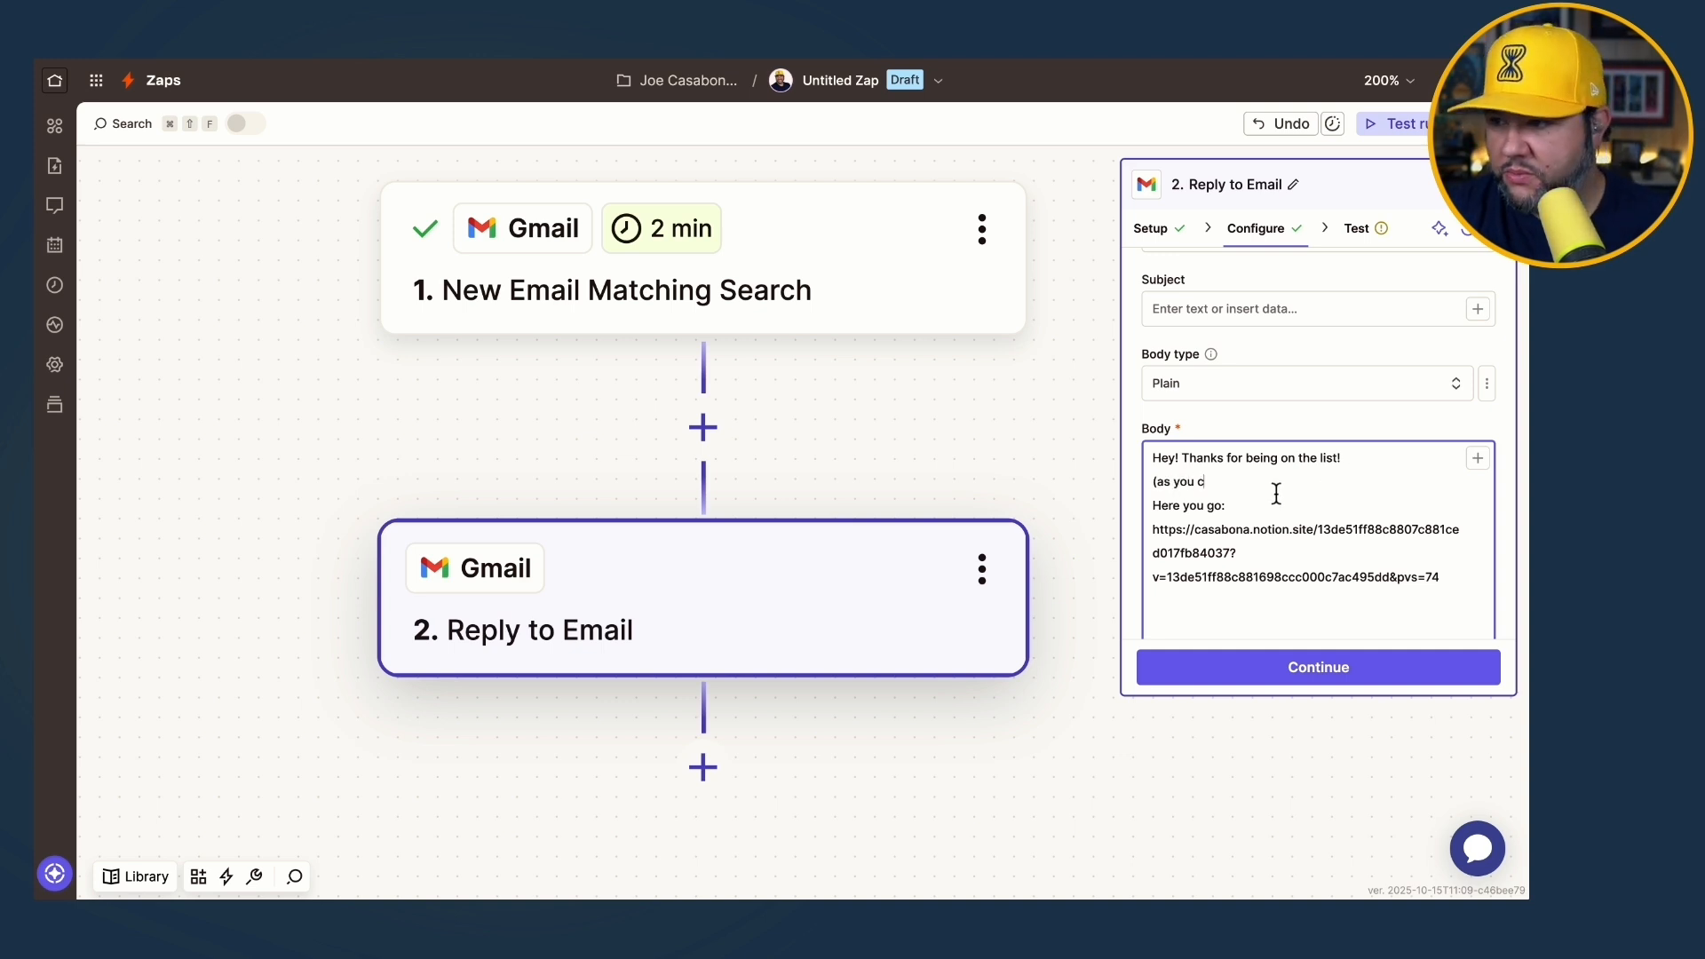
type("(as you might image, this very email is")
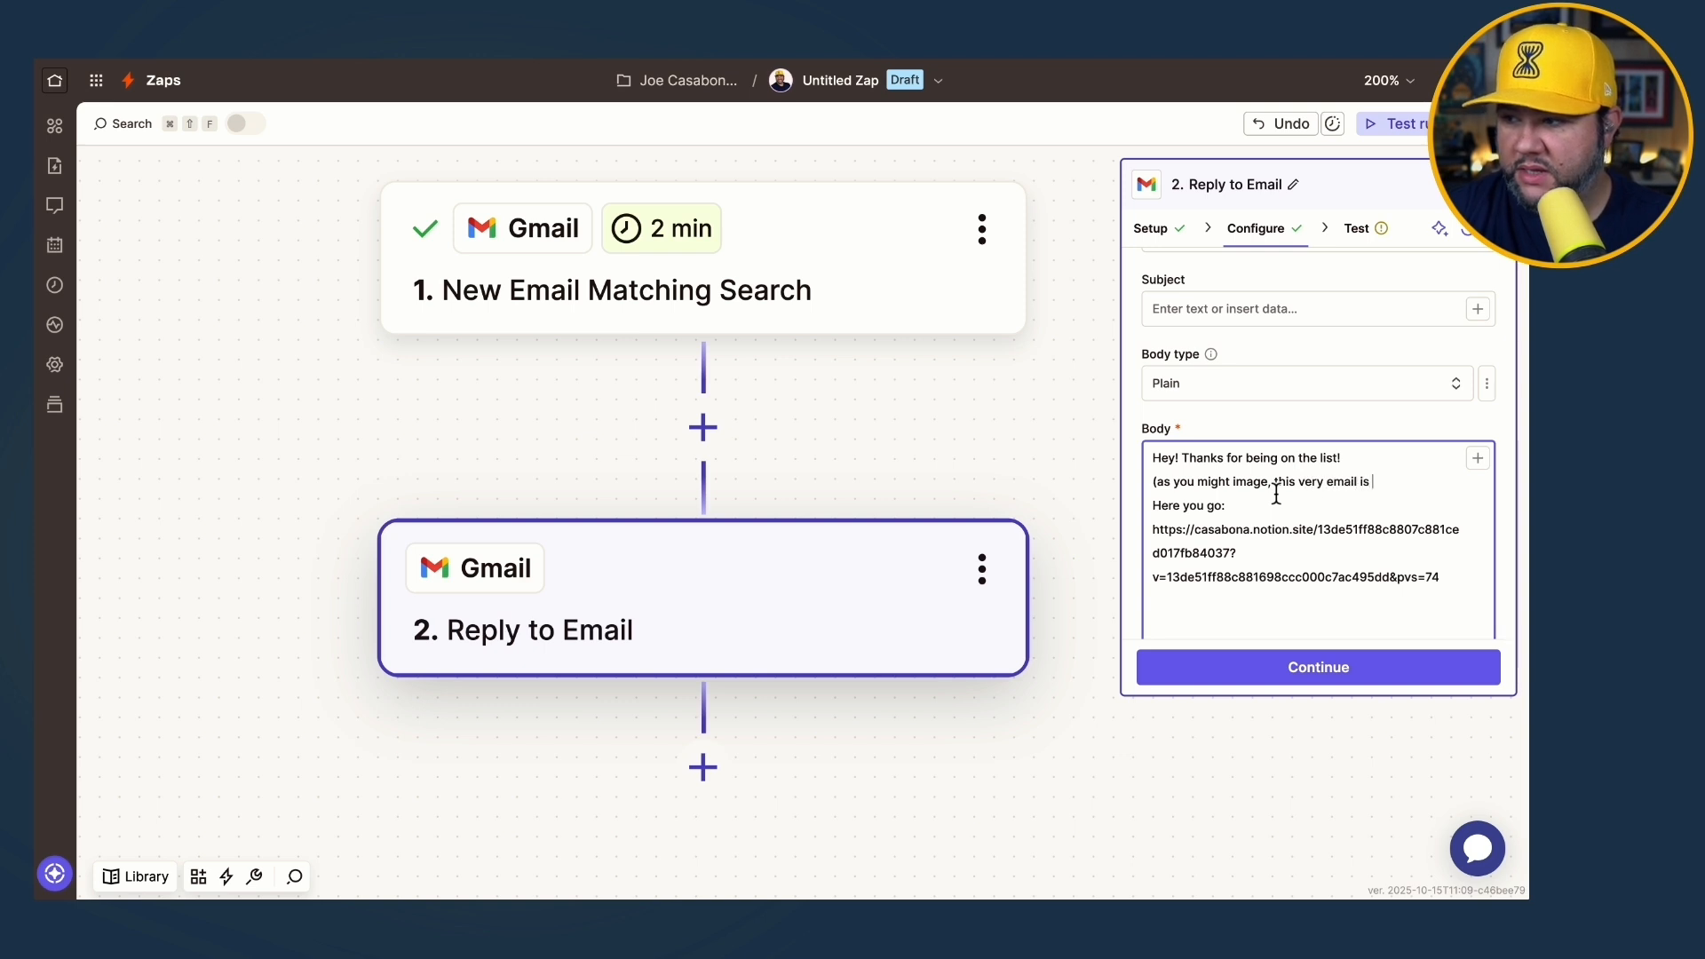
type(" automated. But if y")
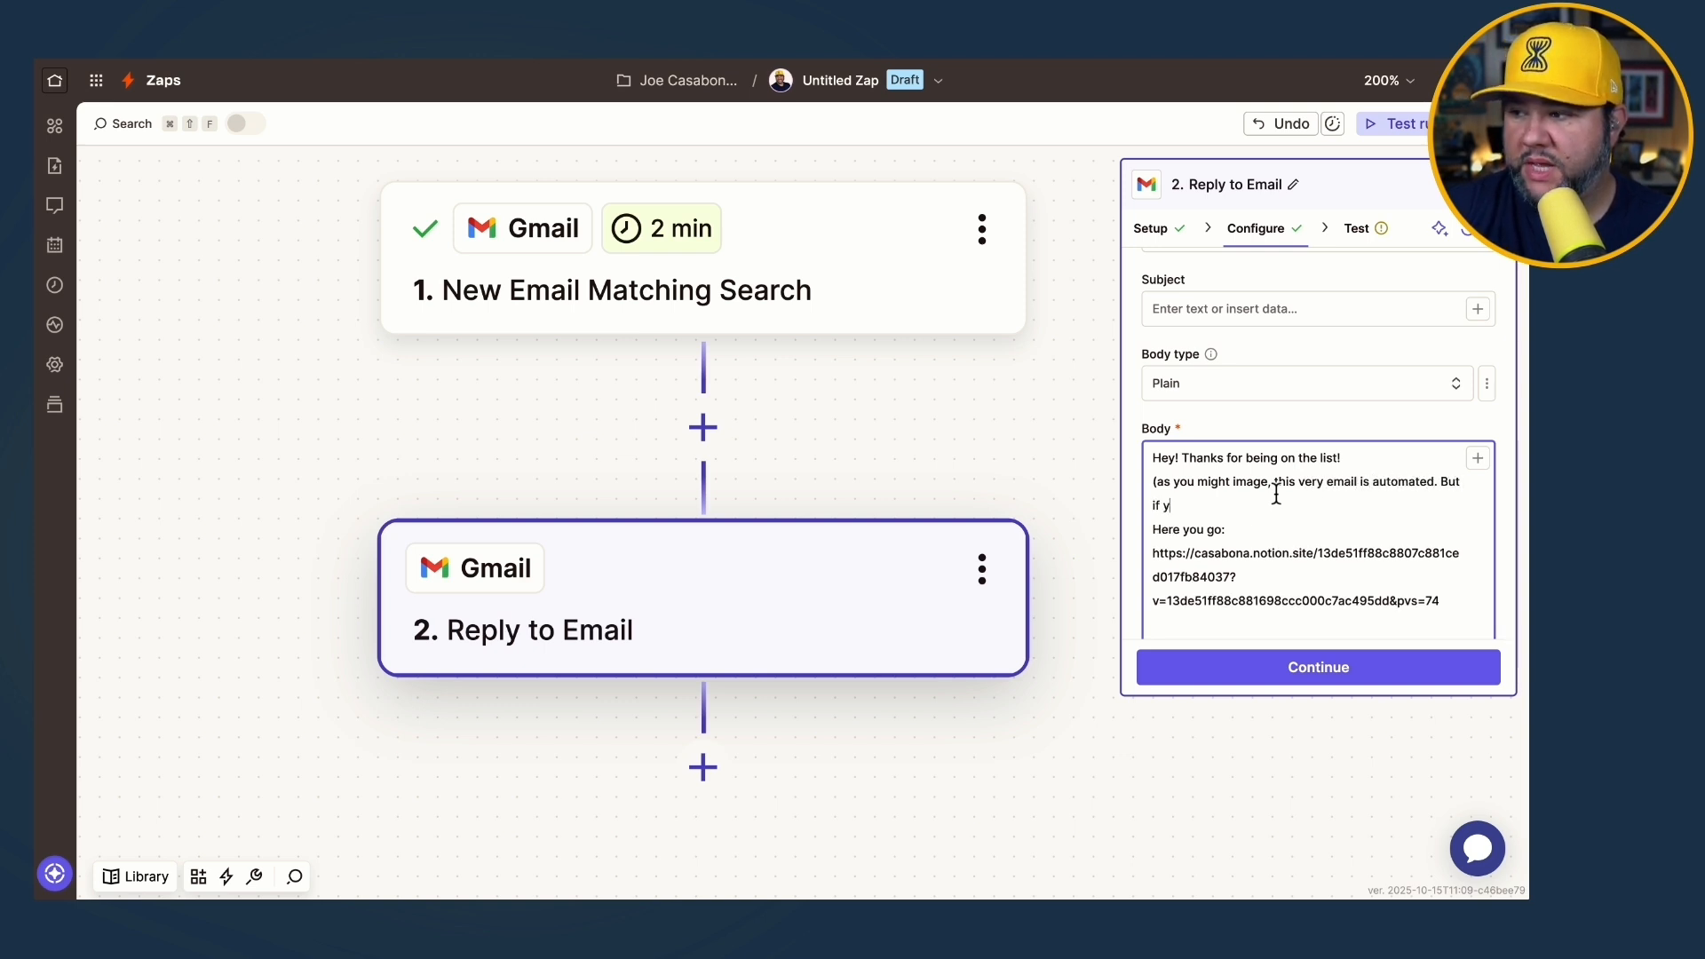
key("BackSpace")
key("BackSpace")
type("A")
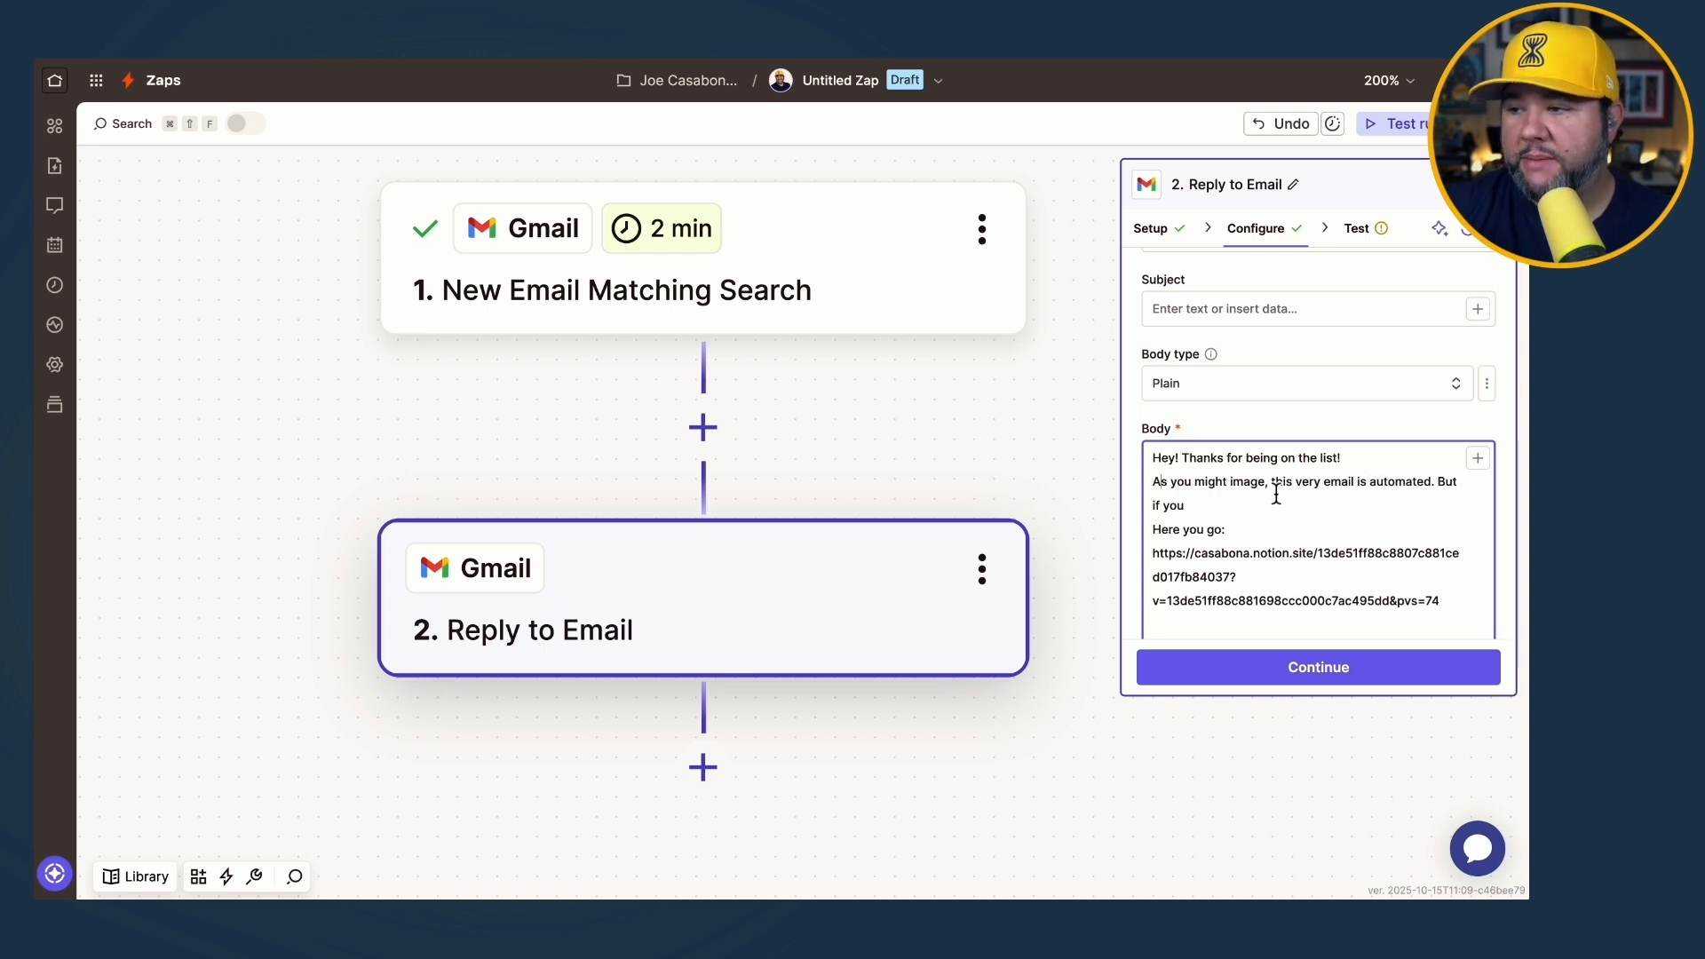
Look through the New Email Matching Search data available for the Body and close the list without inserting anything.
scroll(1270, 471, "up", 2)
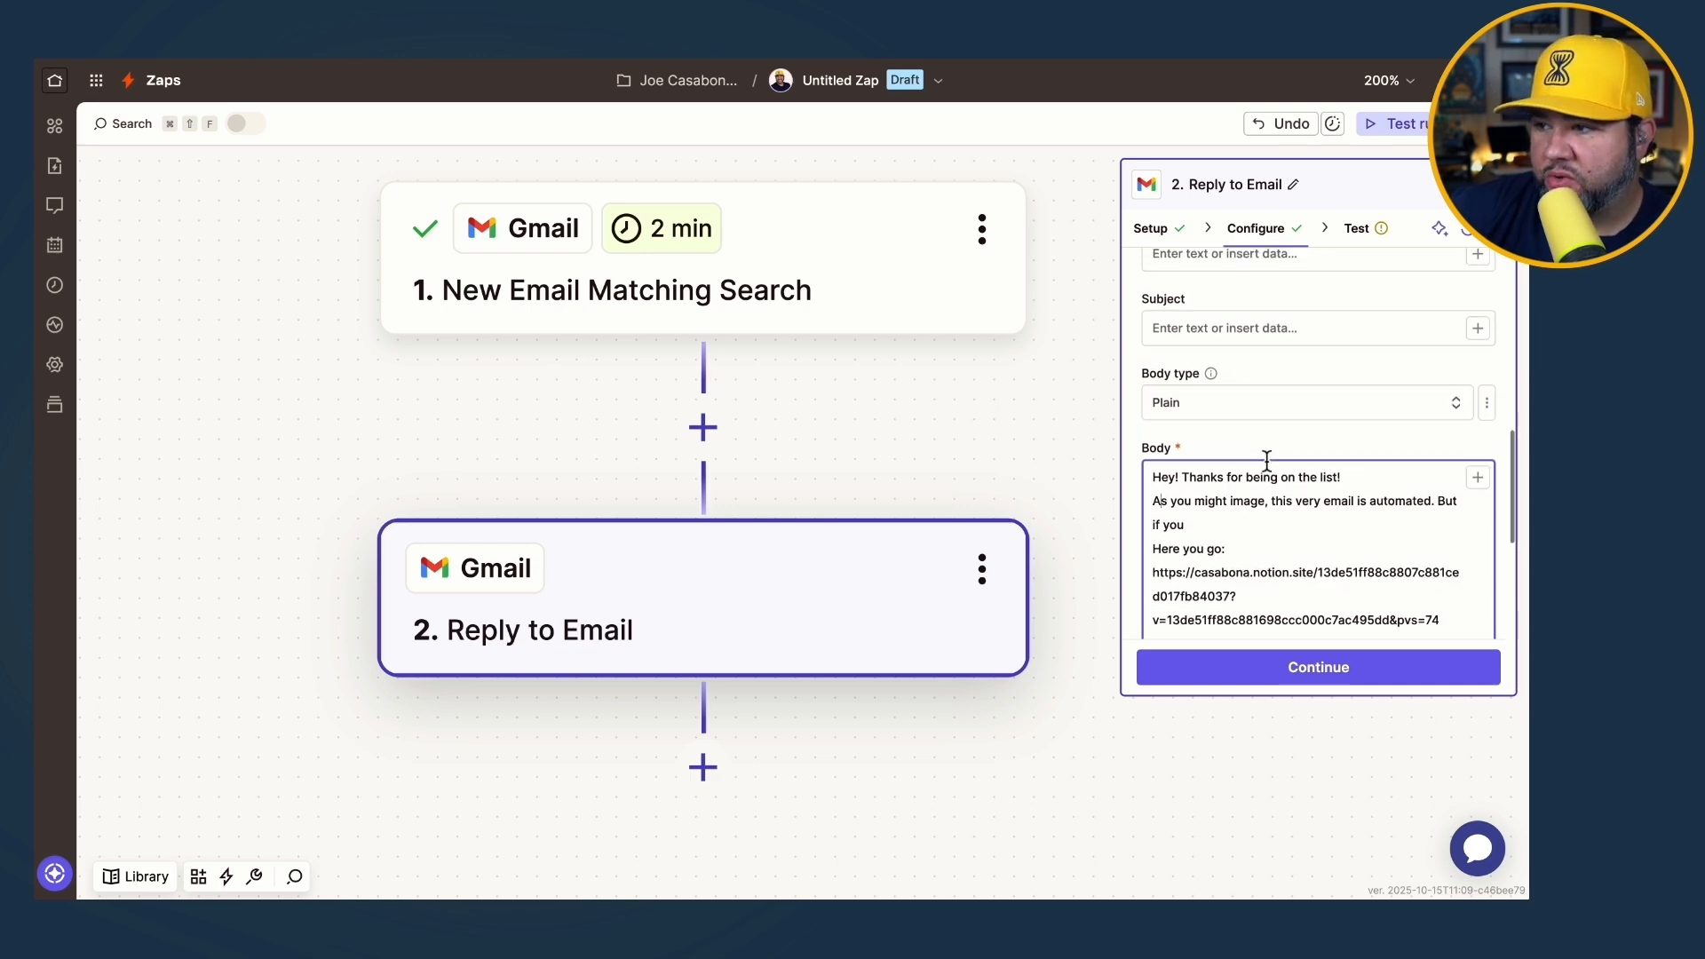
left_click(1366, 497)
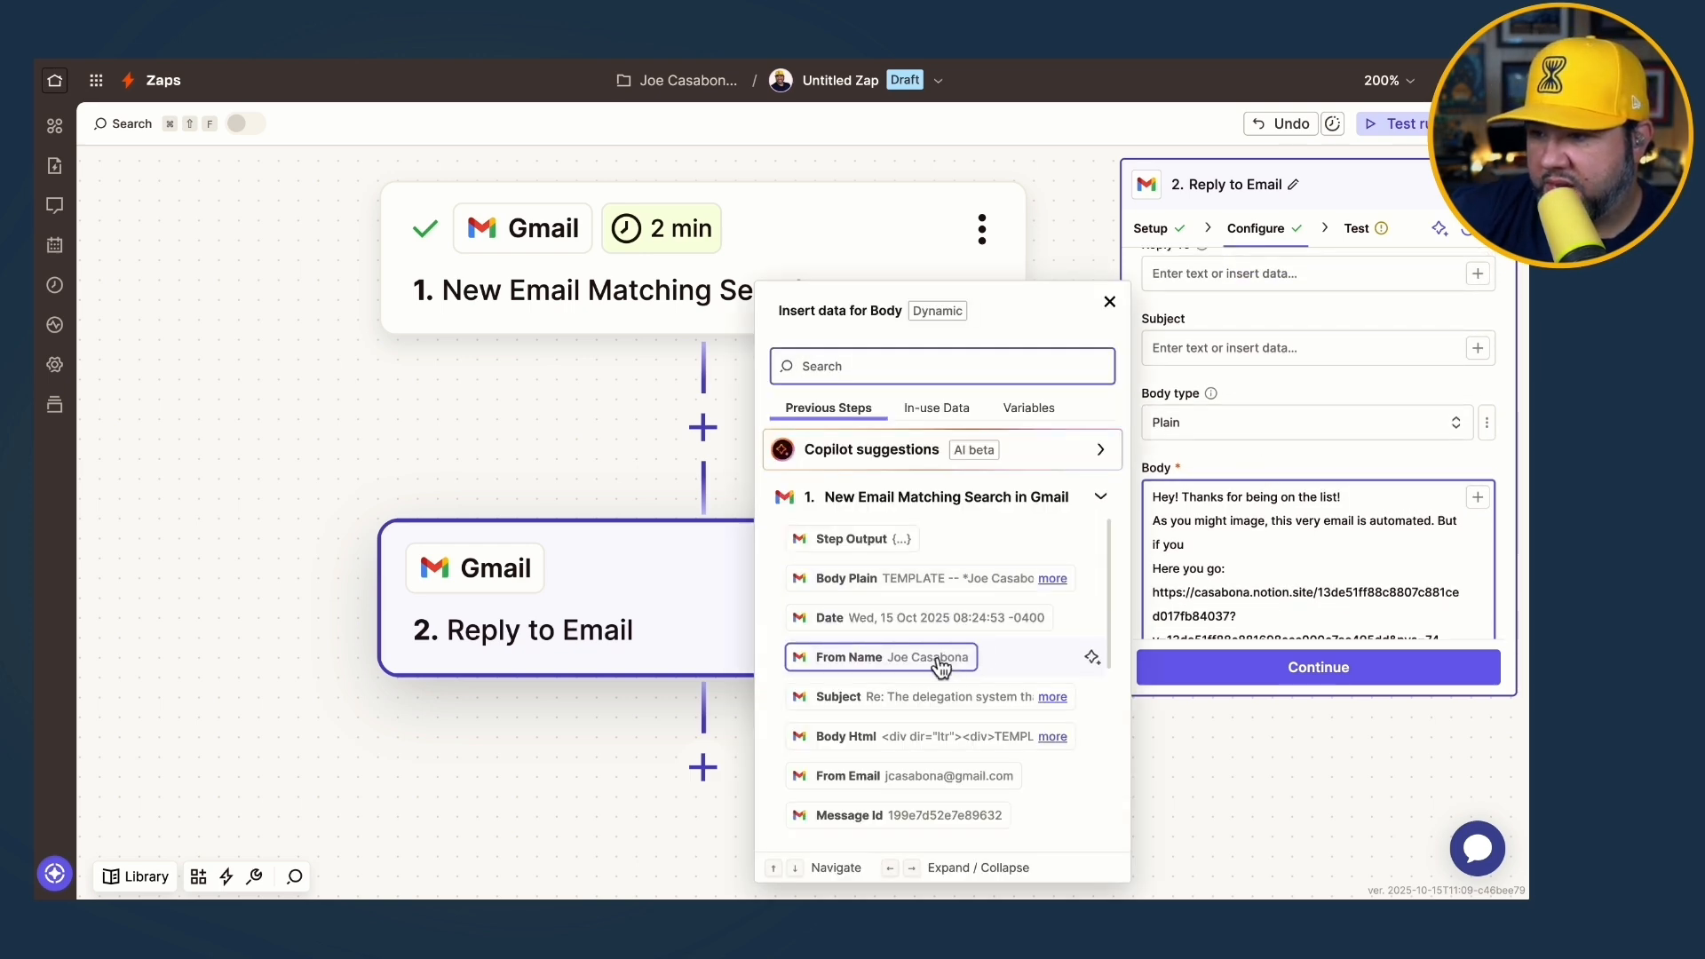
scroll(939, 660, "down", 5)
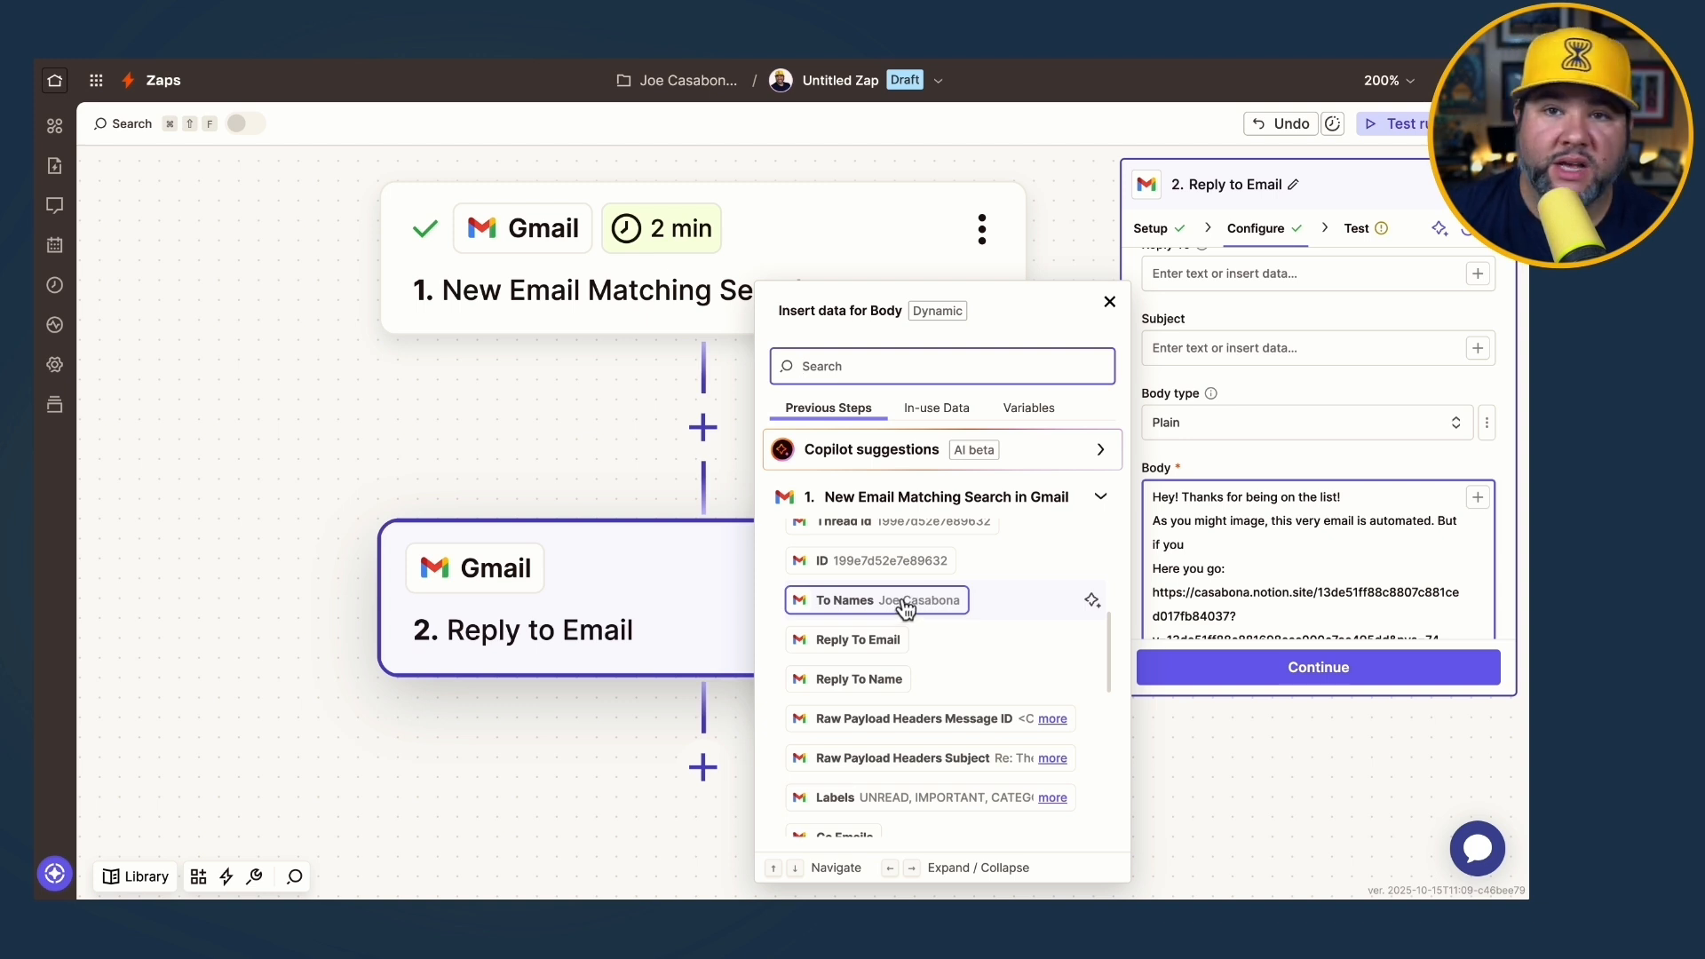
left_click(1316, 543)
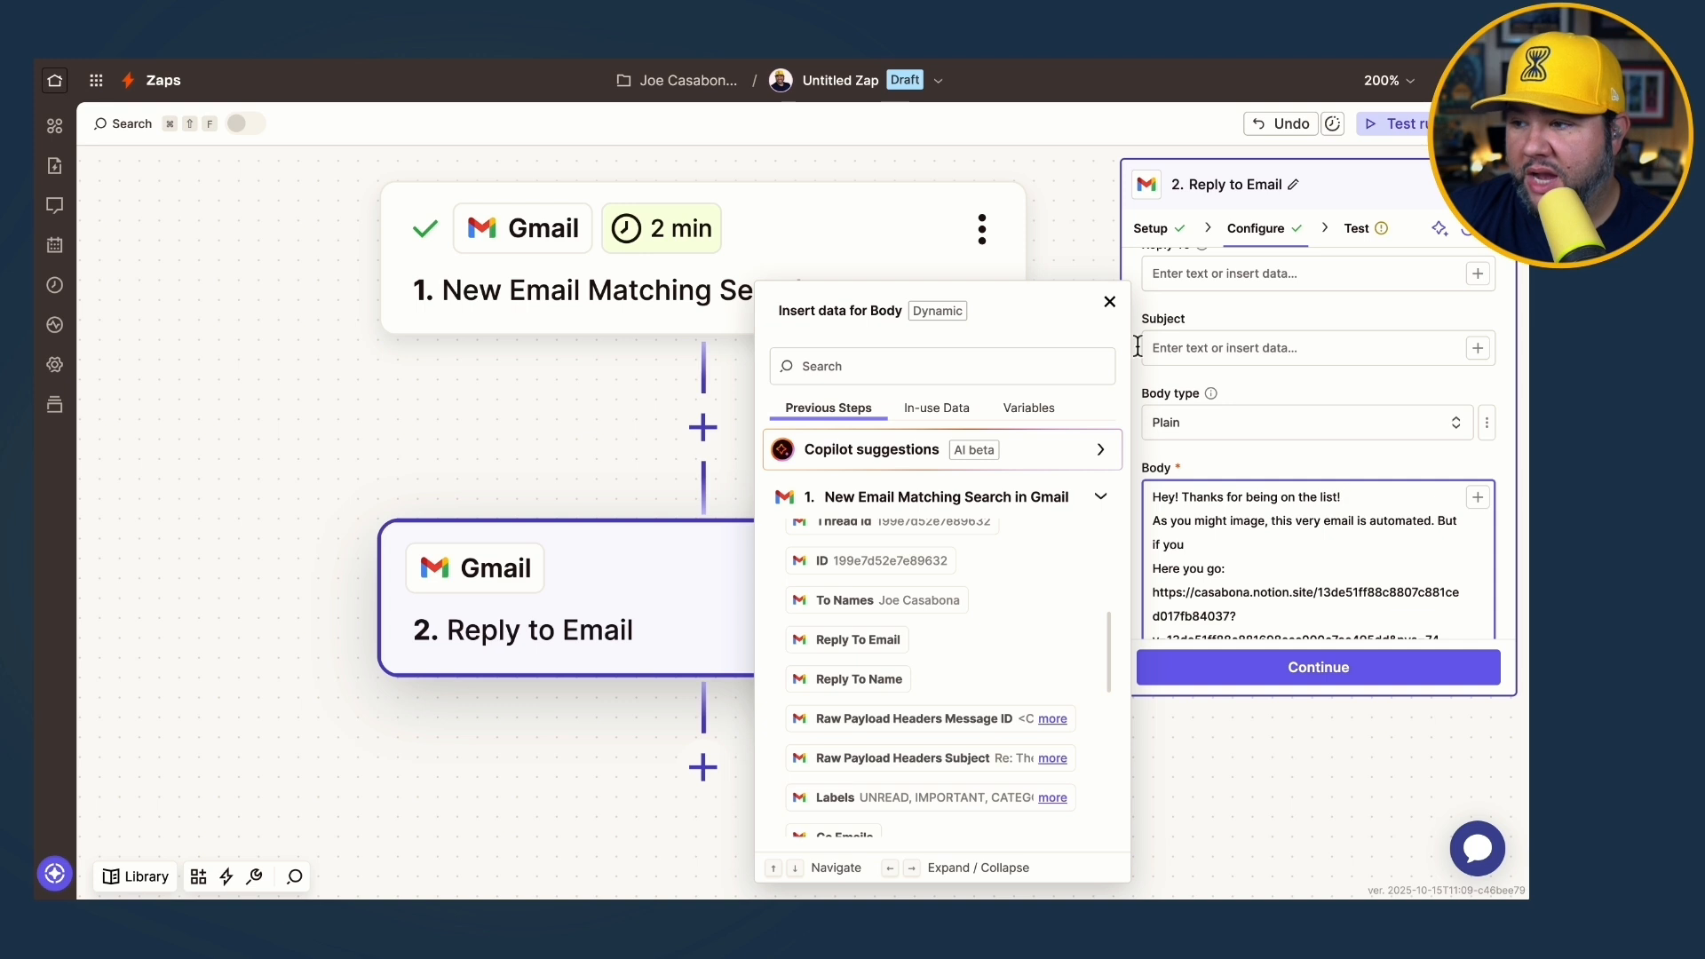
left_click(1109, 302)
Set off the paragraph and complete it with "respond to it, you'll get me. I just wanted to deliver this template to you as quickly as possible!".
left_click(1390, 499)
key("Return")
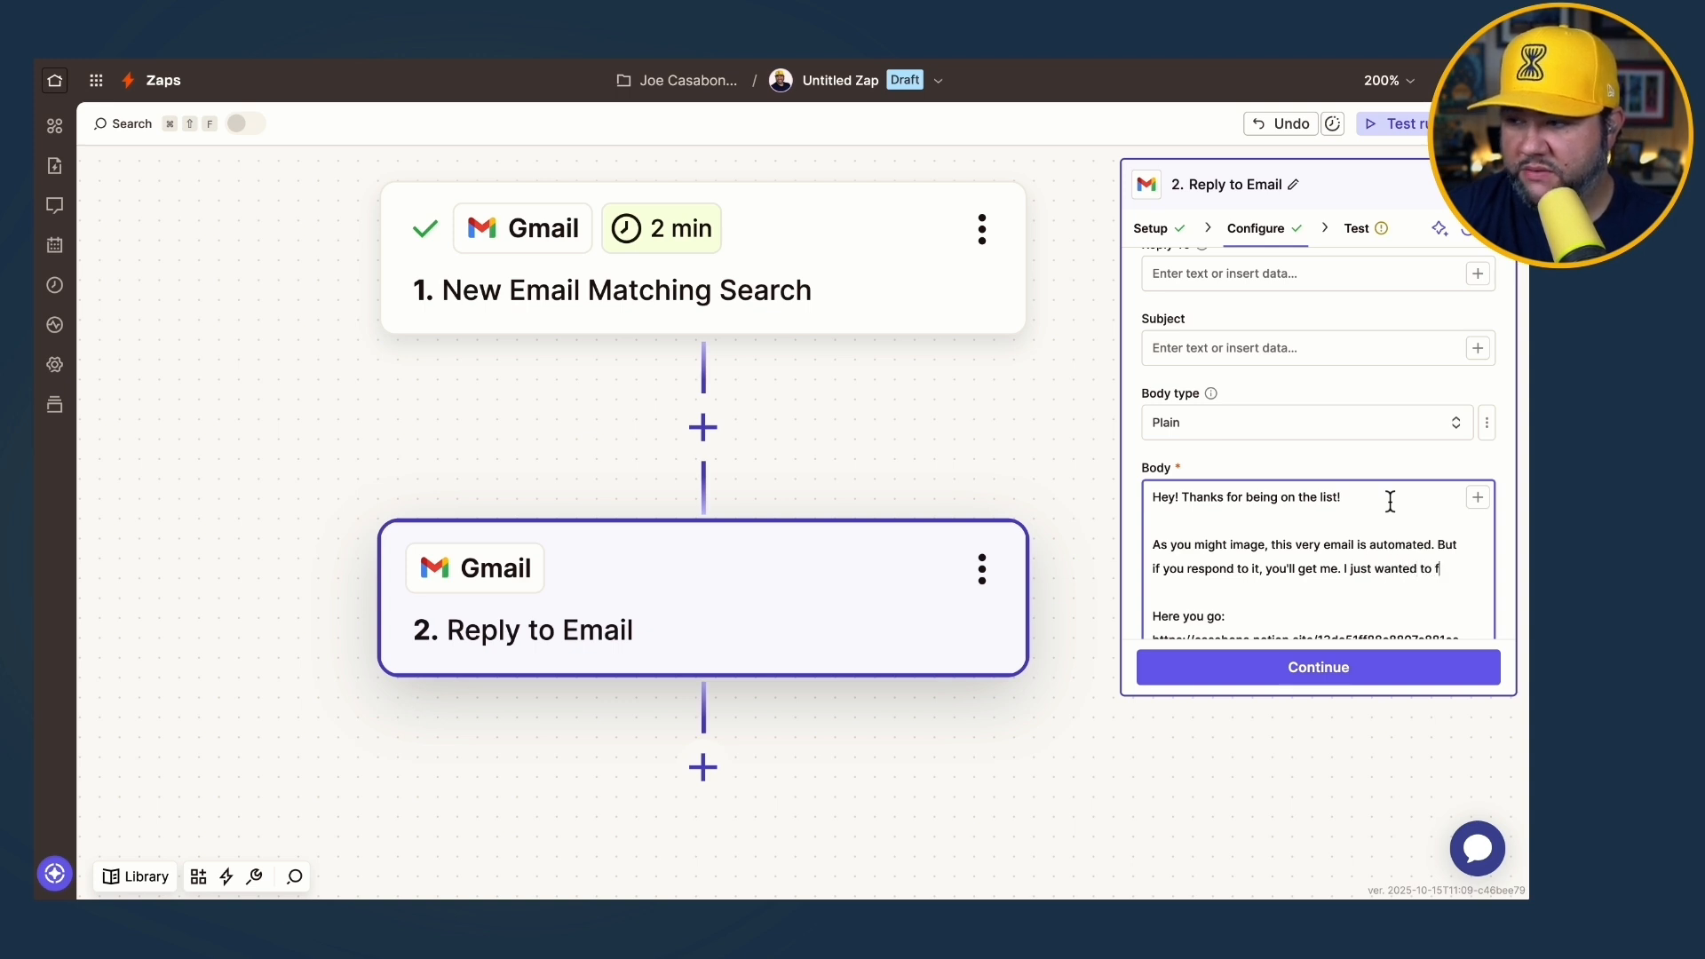
key("BackSpace")
type("deliver this template")
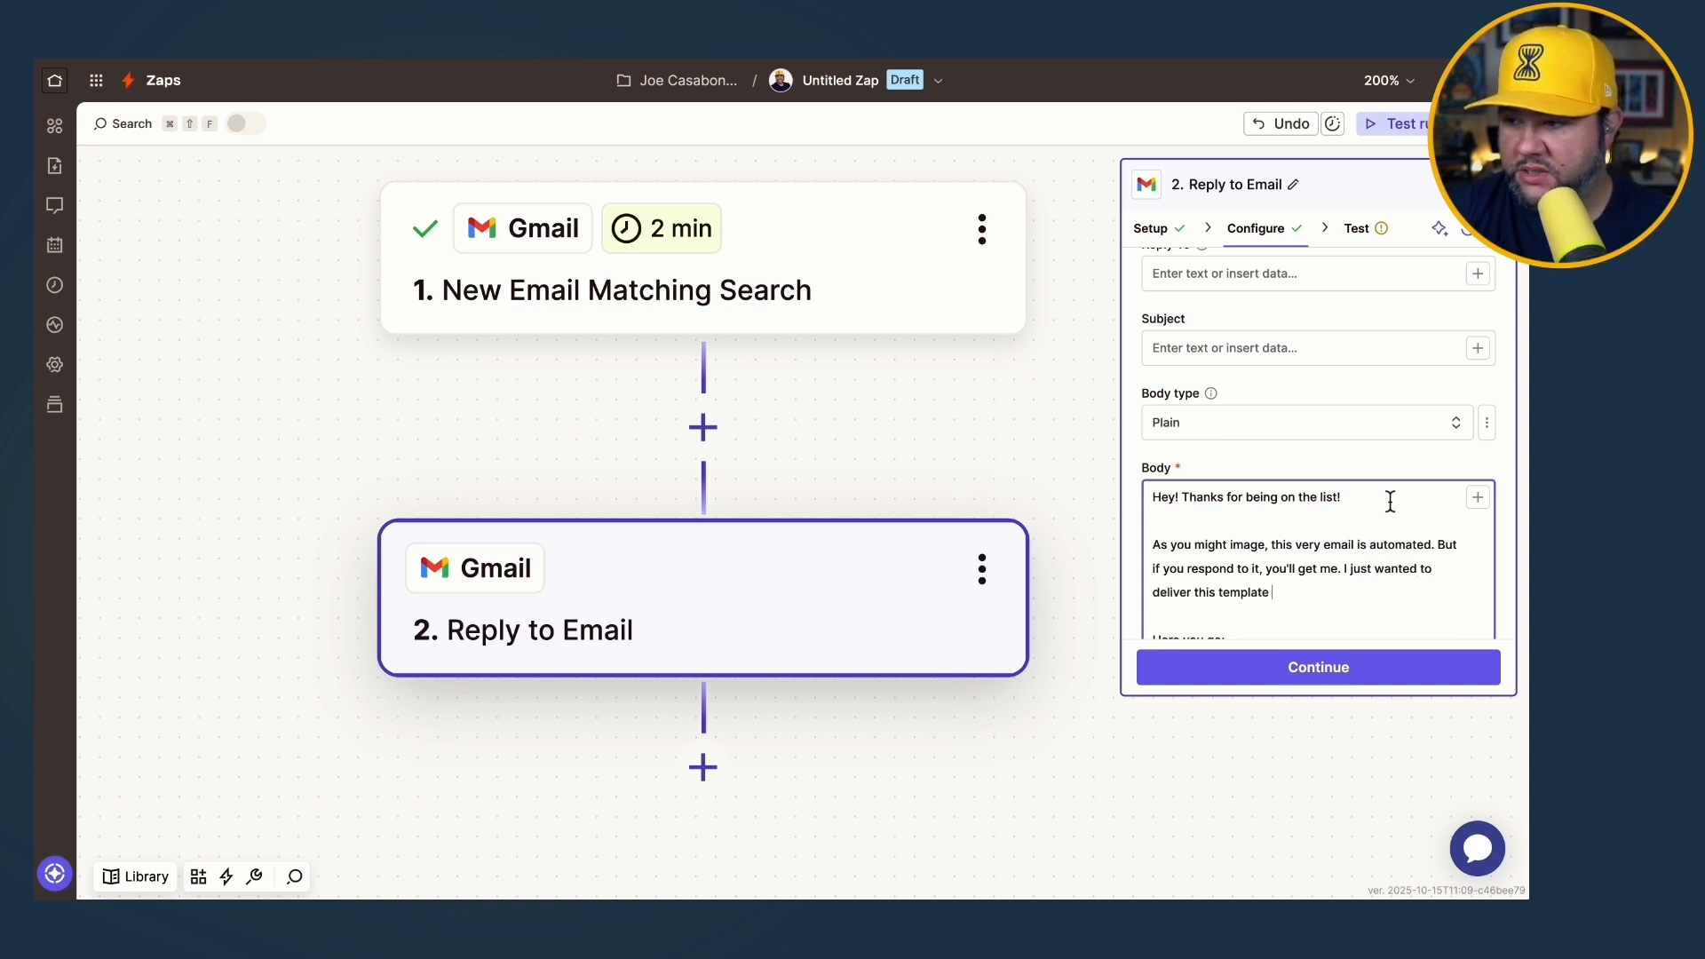
type(" to you as quic")
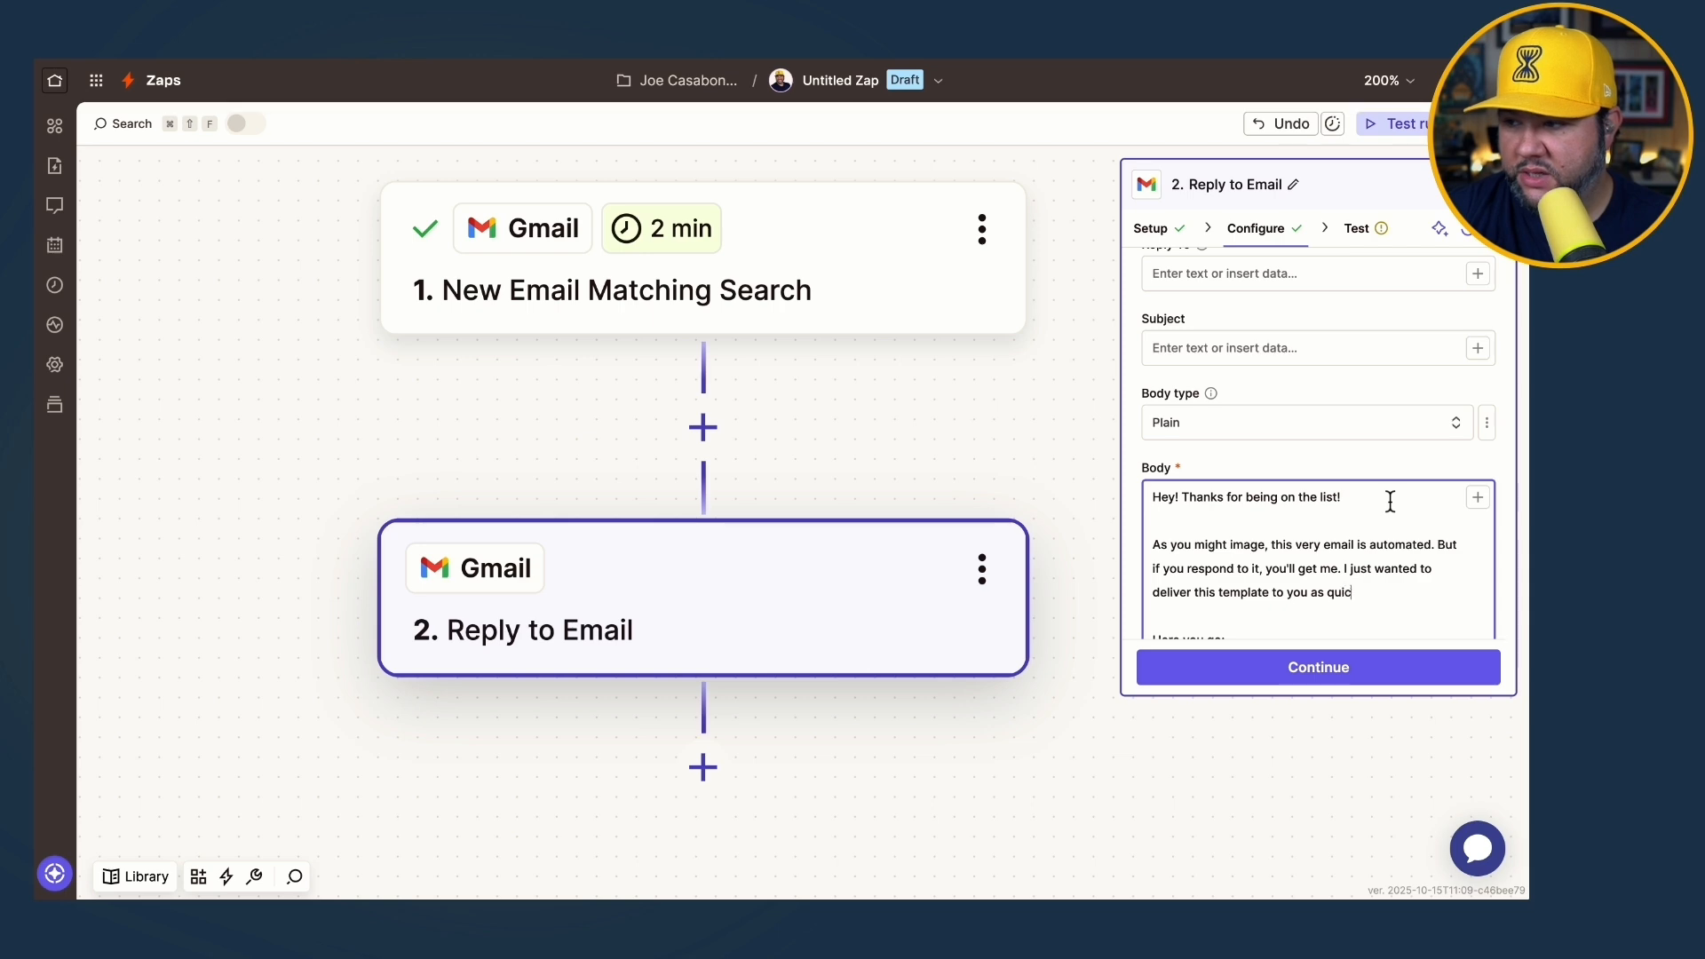
type("kly as possible!")
Sign the Body with the sender's first name and test the Reply to Email step.
scroll(1301, 519, "down", 3)
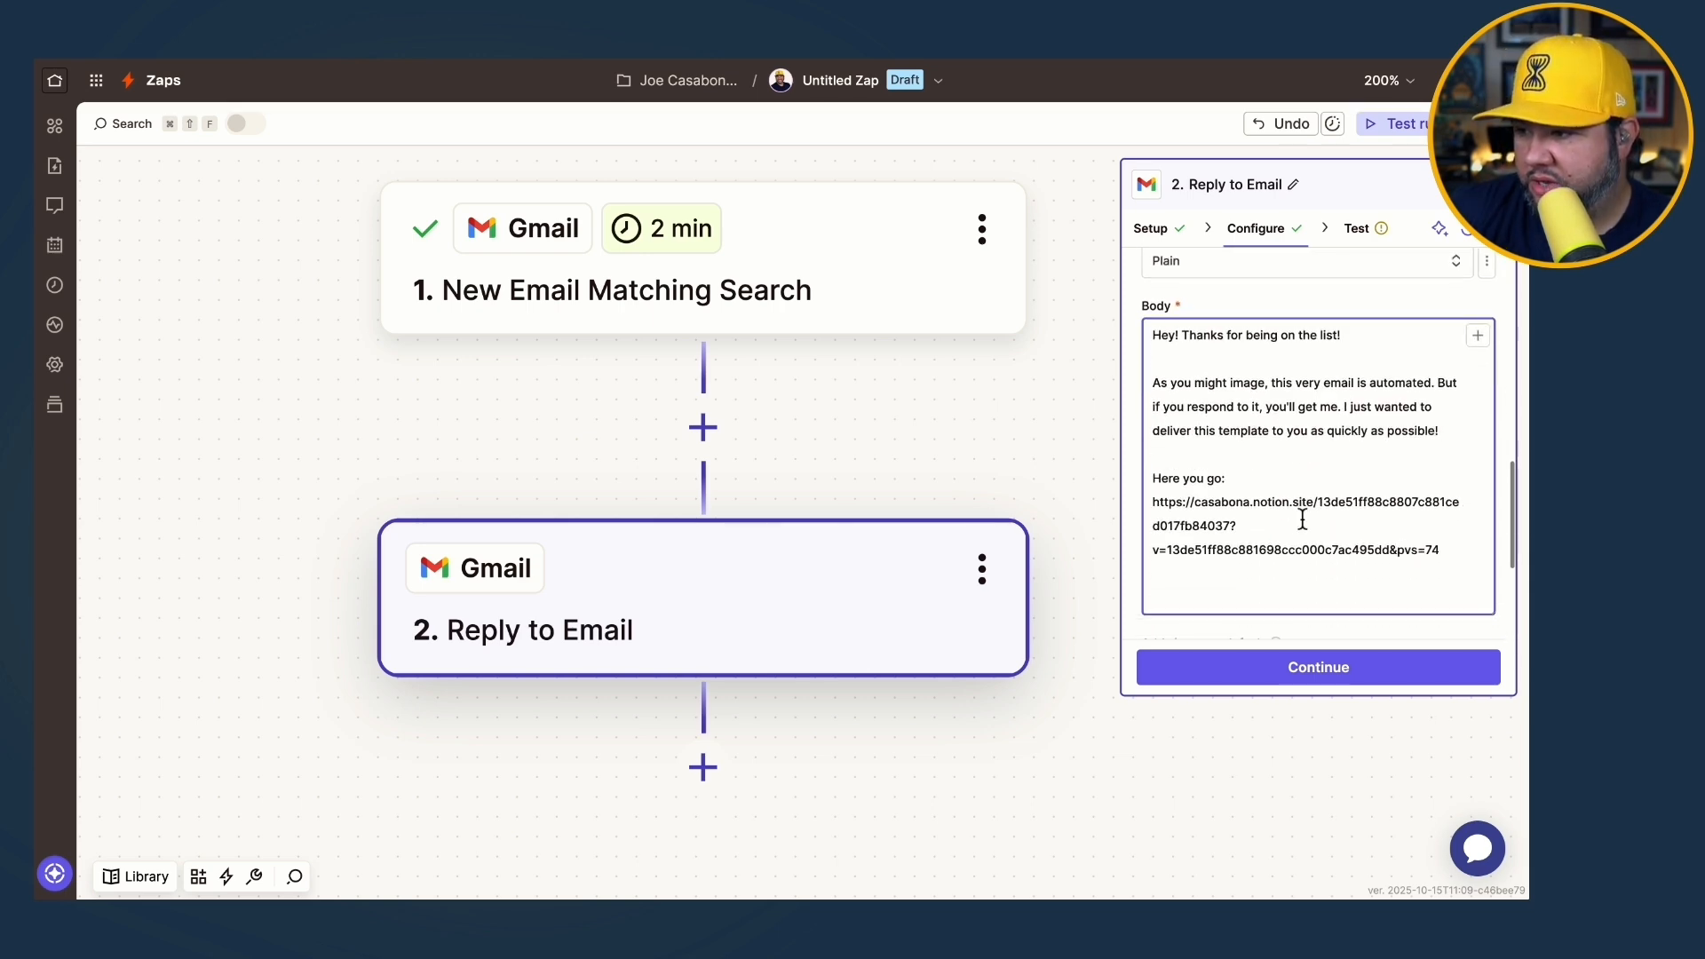
type("Joe")
left_click(1309, 668)
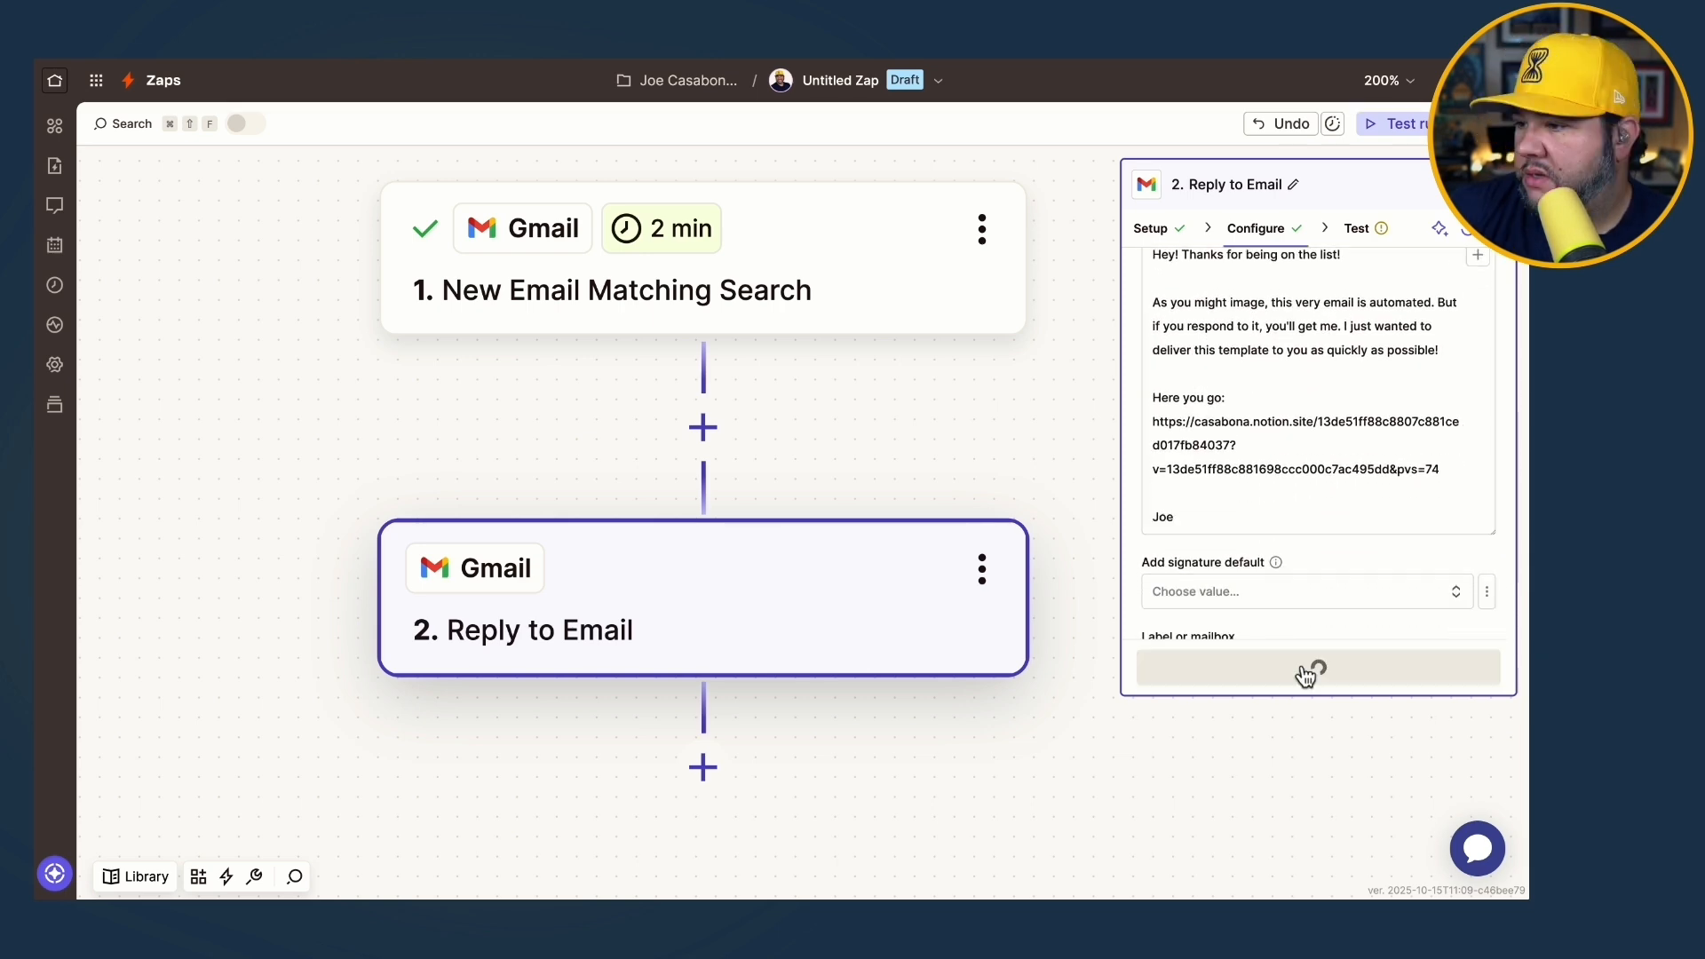
scroll(1320, 545, "down", 2)
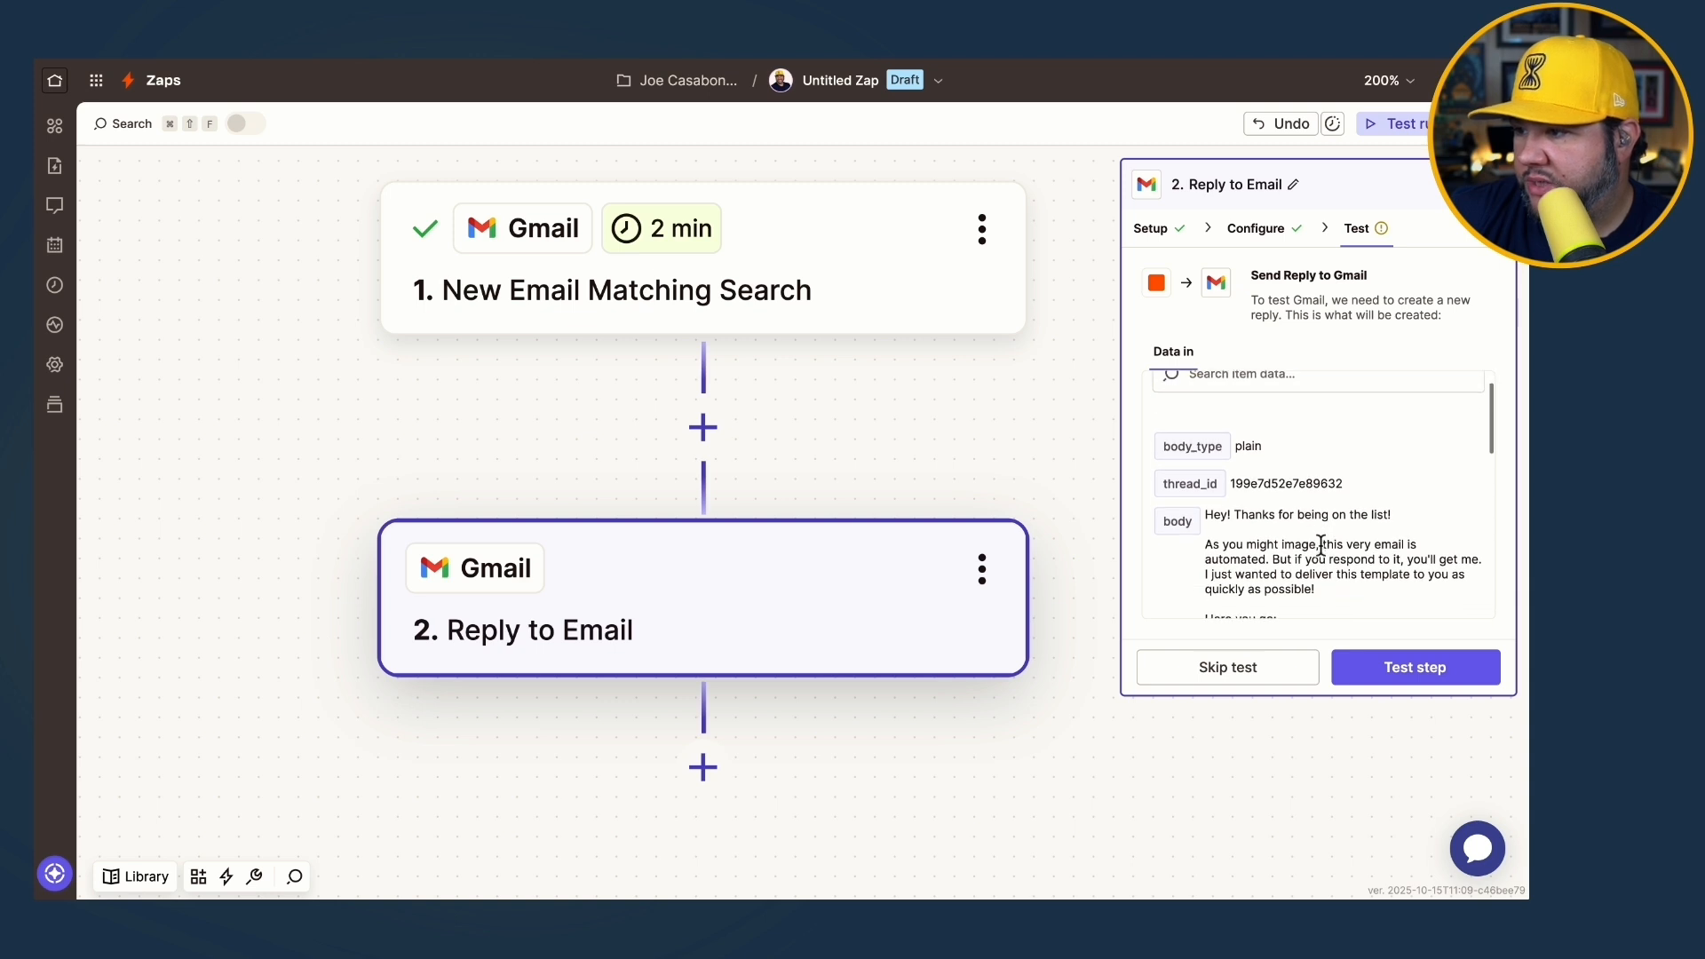
left_click(1431, 675)
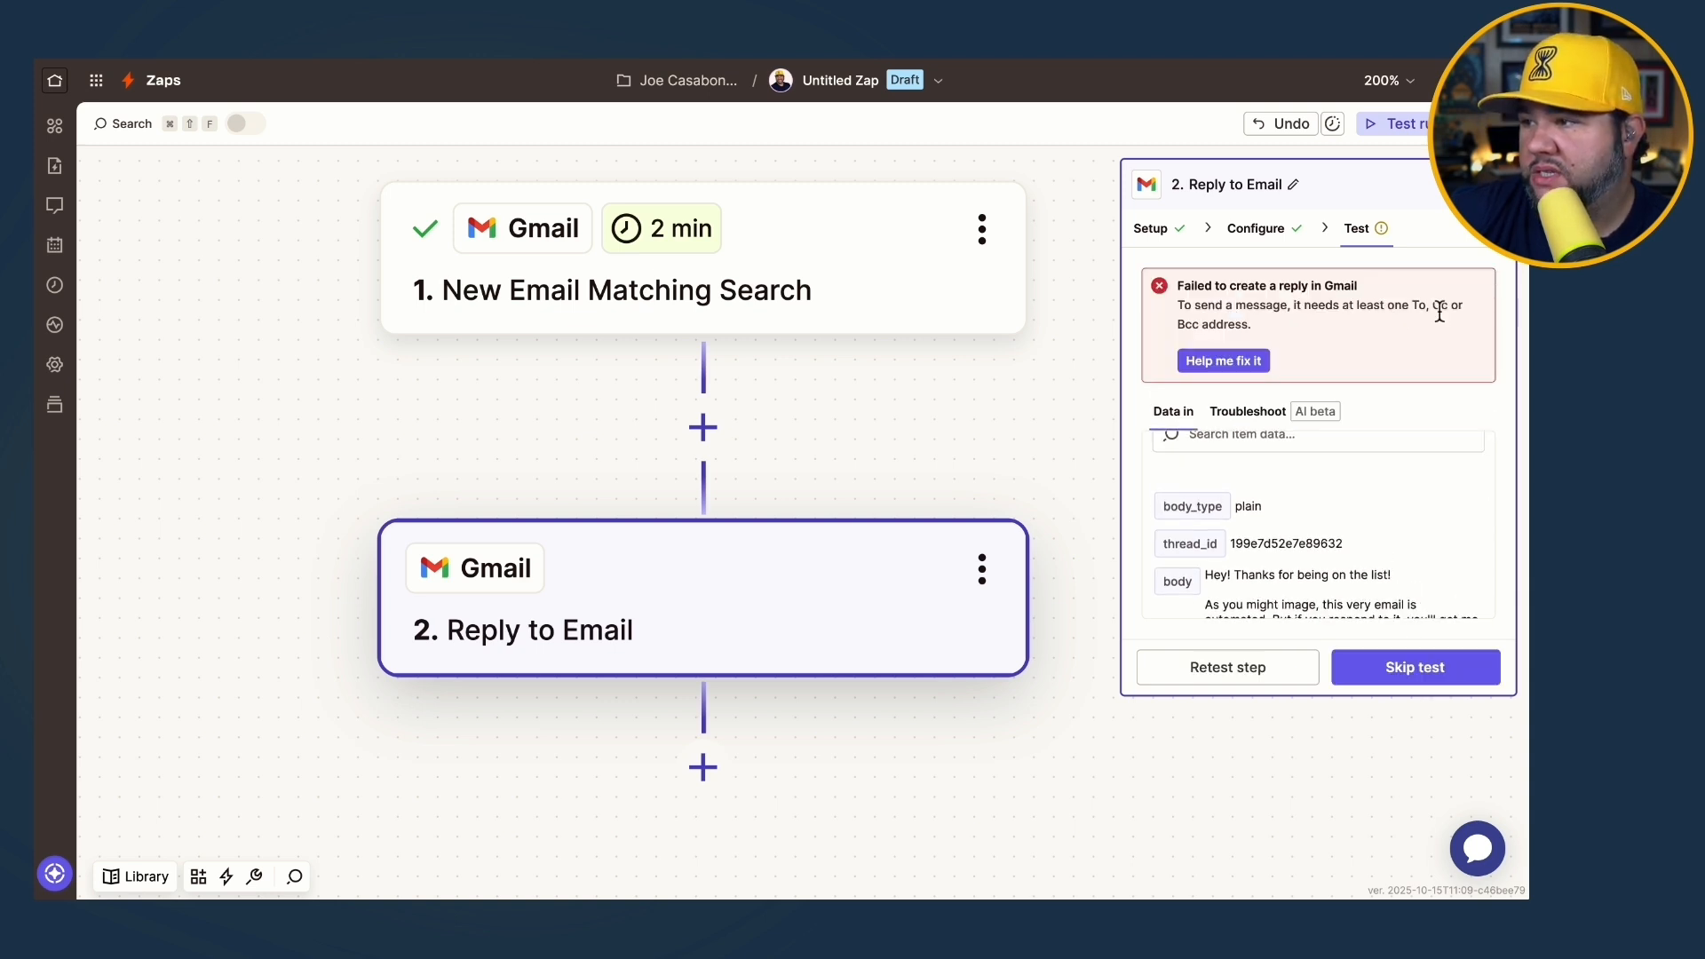
Return to the reply's configuration and map To to the From Email value from the New Email Matching Search step.
left_click(1250, 360)
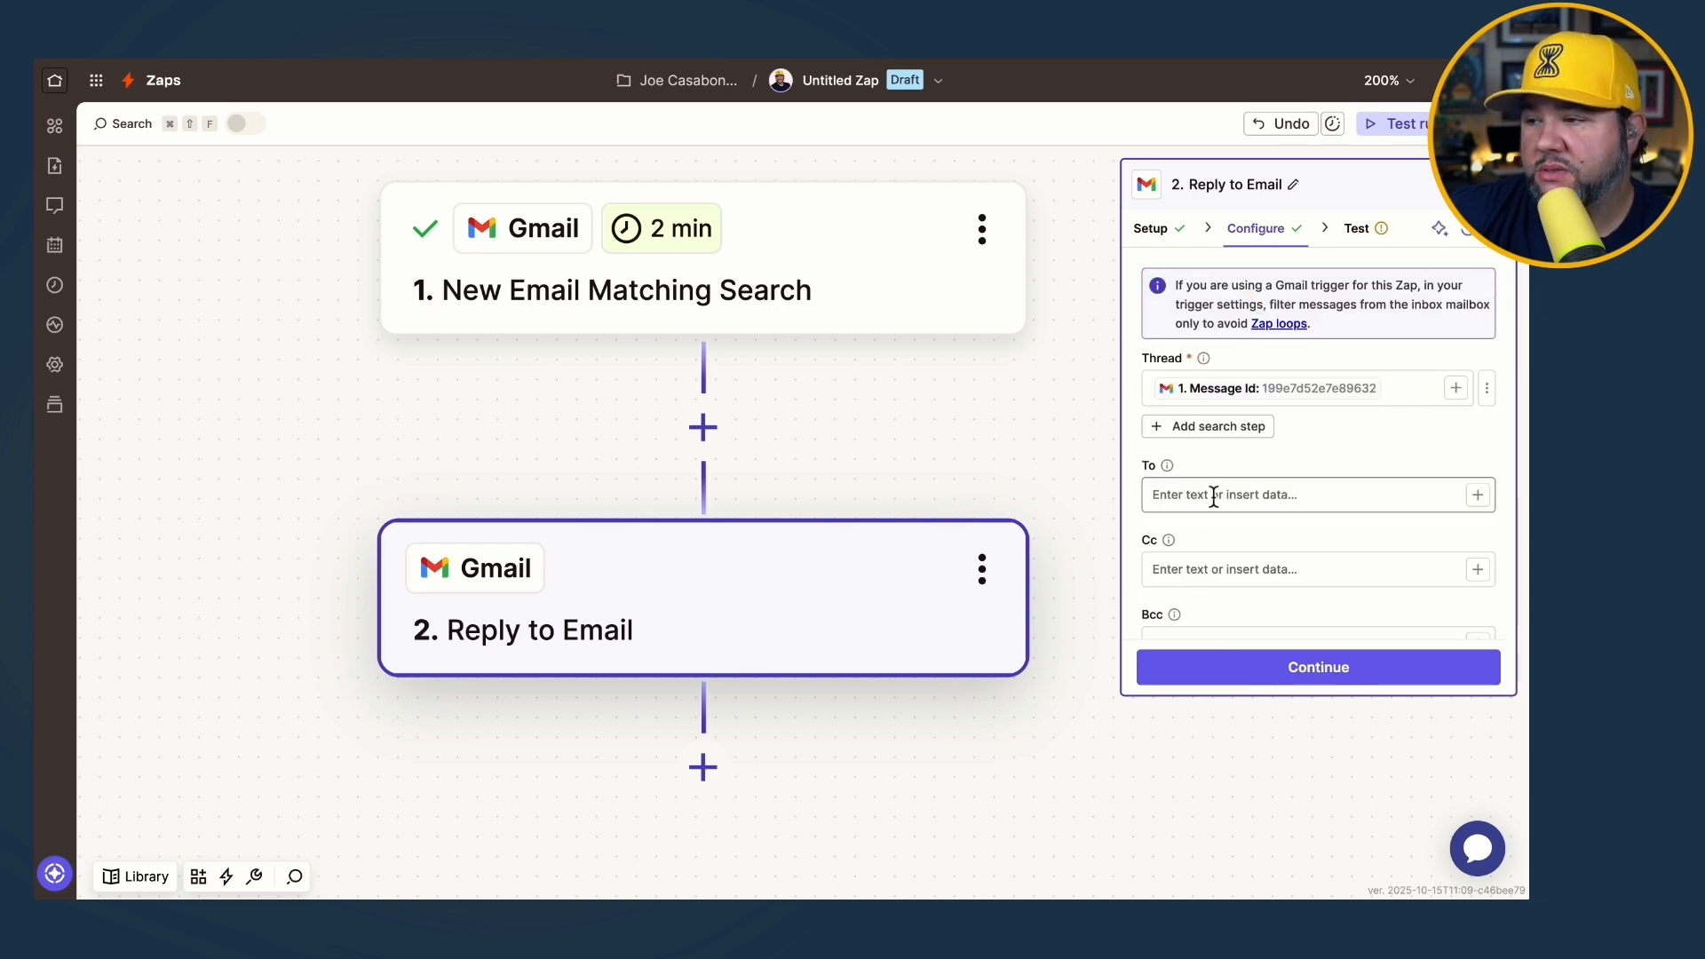
left_click(1477, 495)
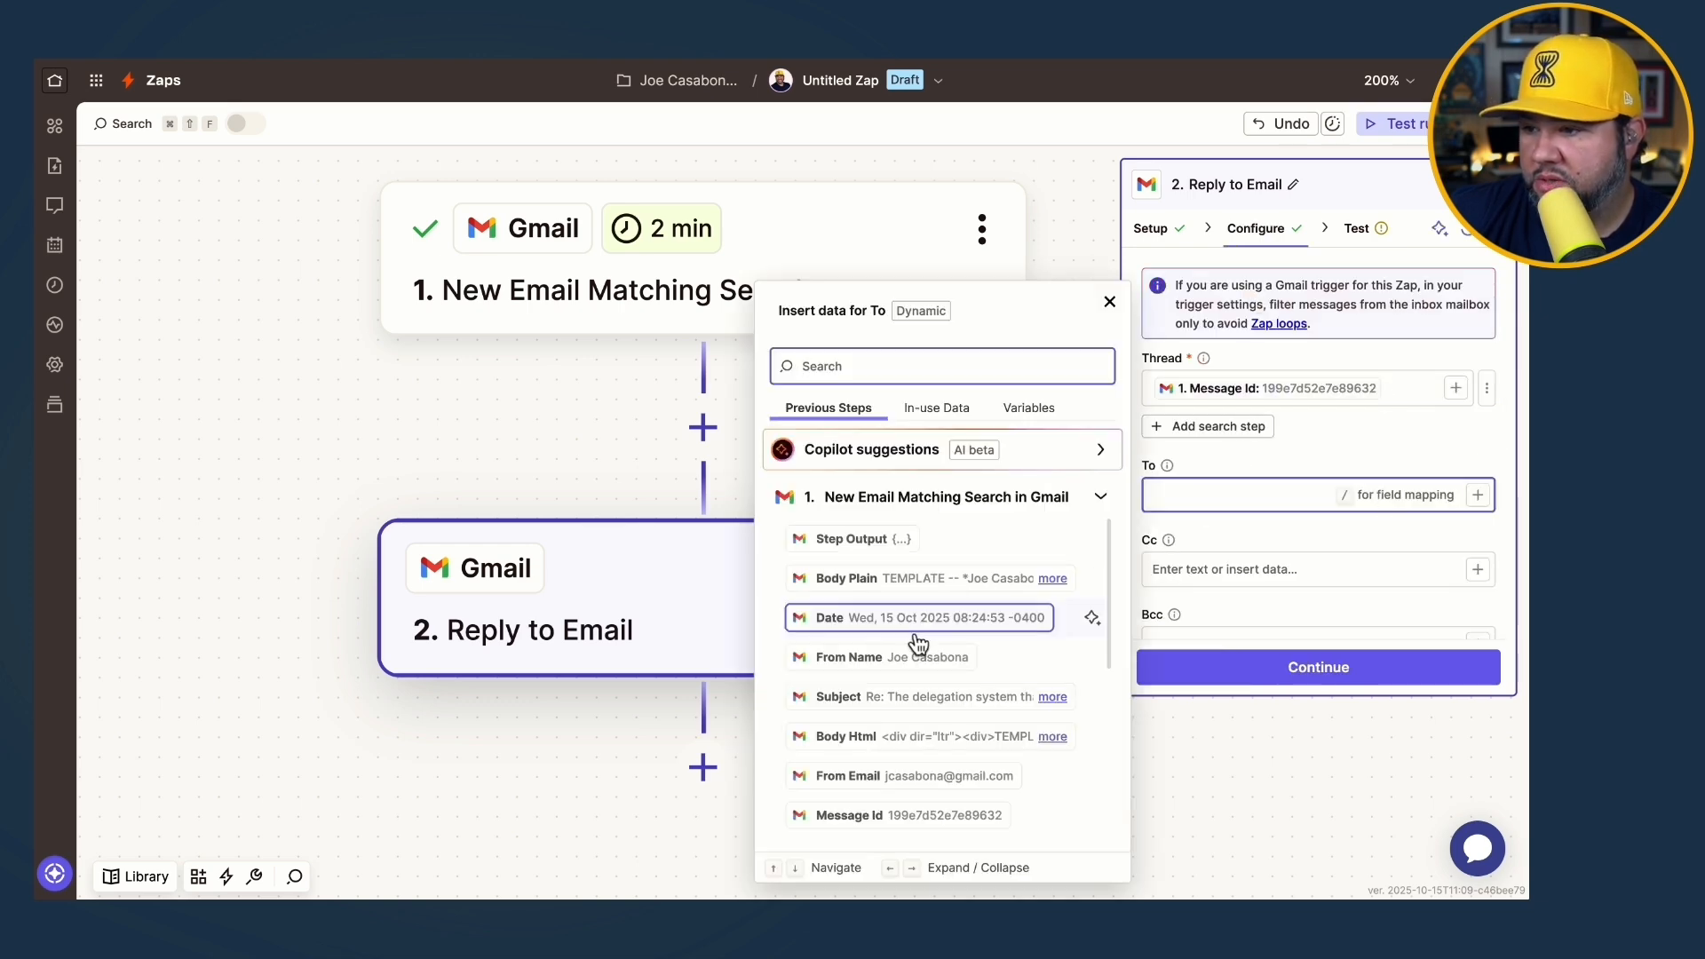
scroll(912, 662, "down", 3)
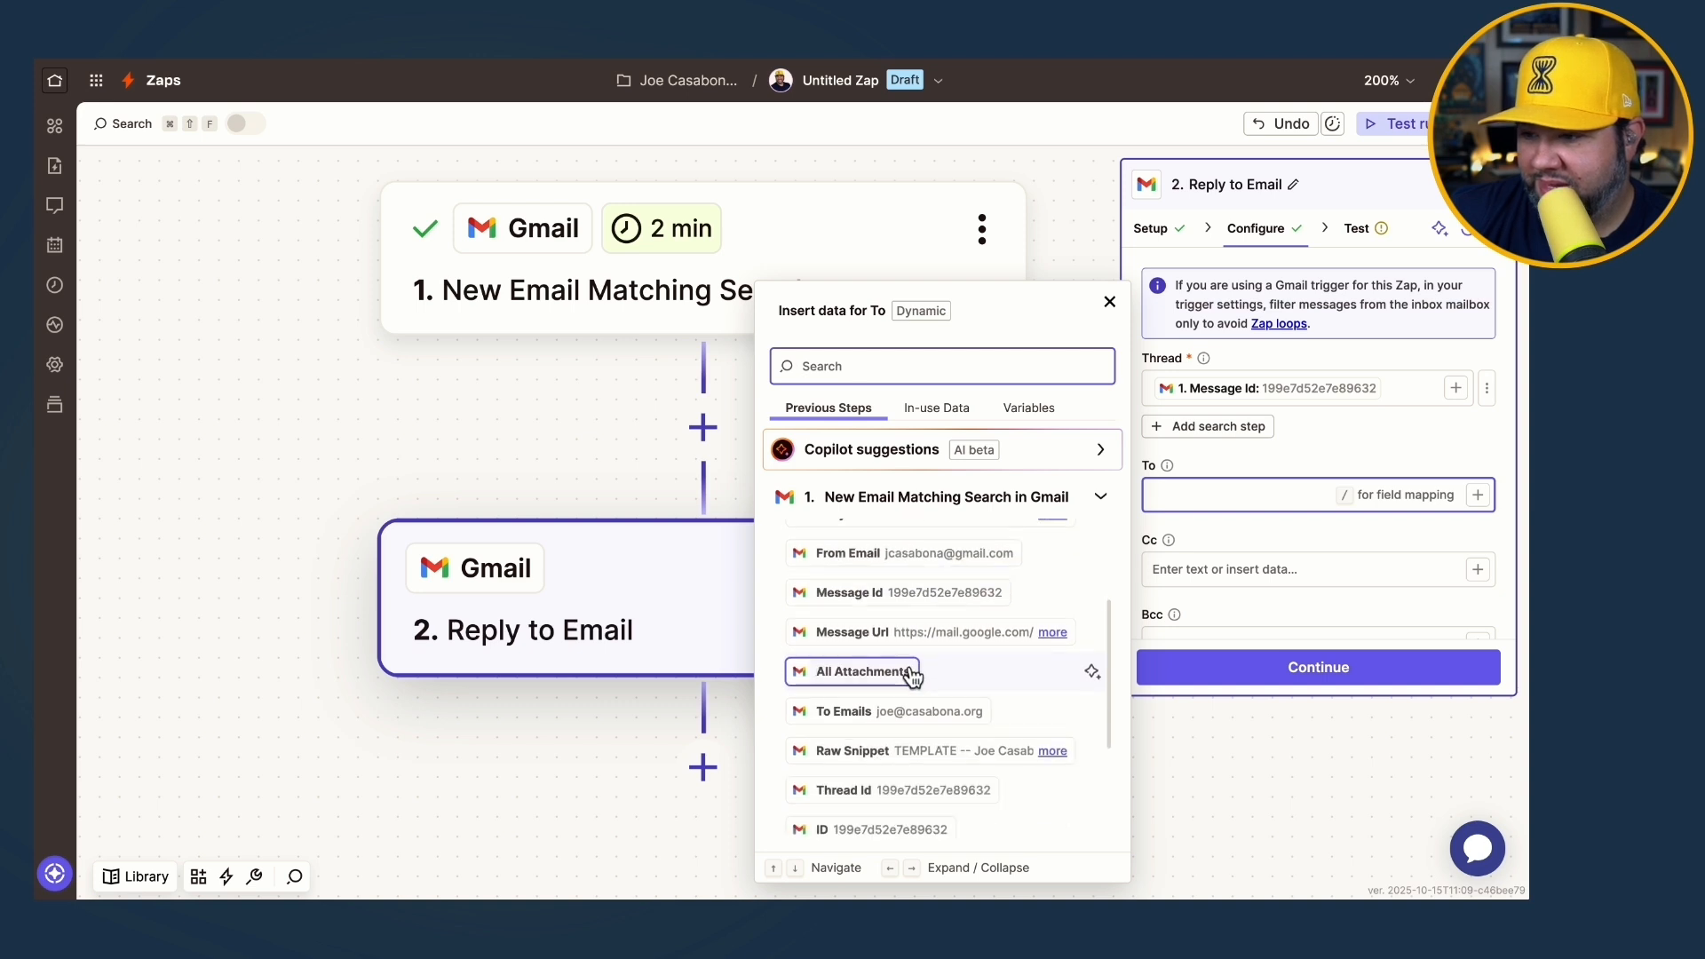
scroll(912, 670, "up", 3)
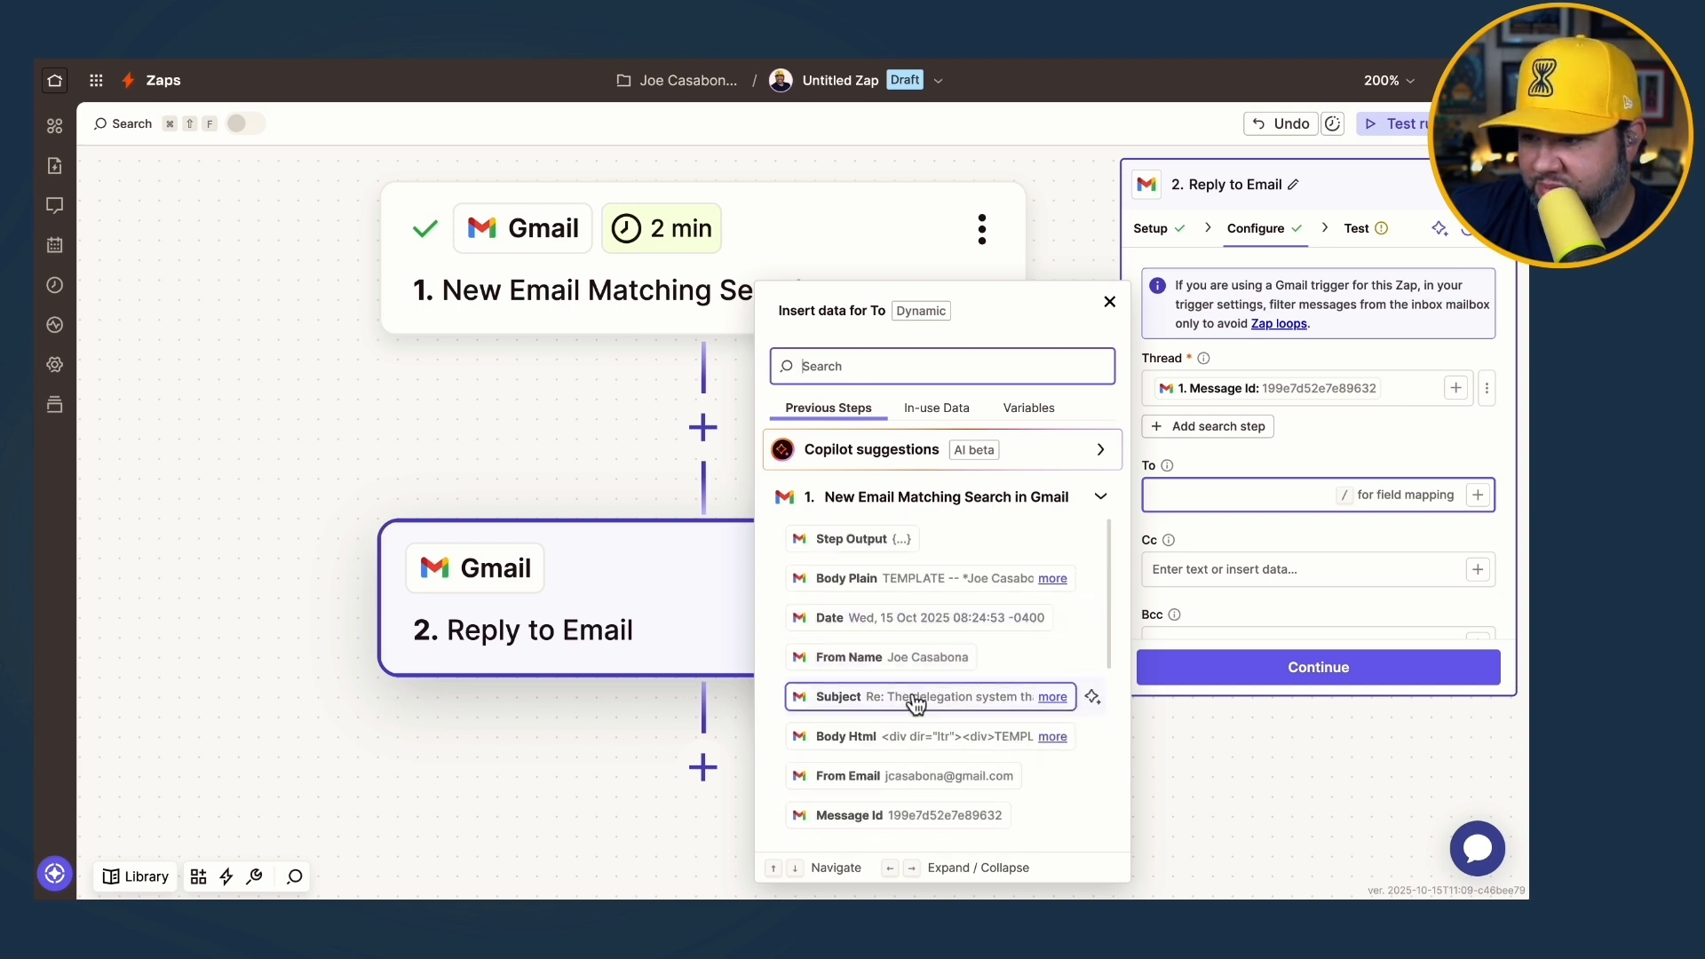
scroll(912, 692, "down", 1)
left_click(912, 756)
Set the reply's From to the Zap owner's e-mail address and map From Name to the trigger's To Names value.
scroll(1351, 465, "down", 3)
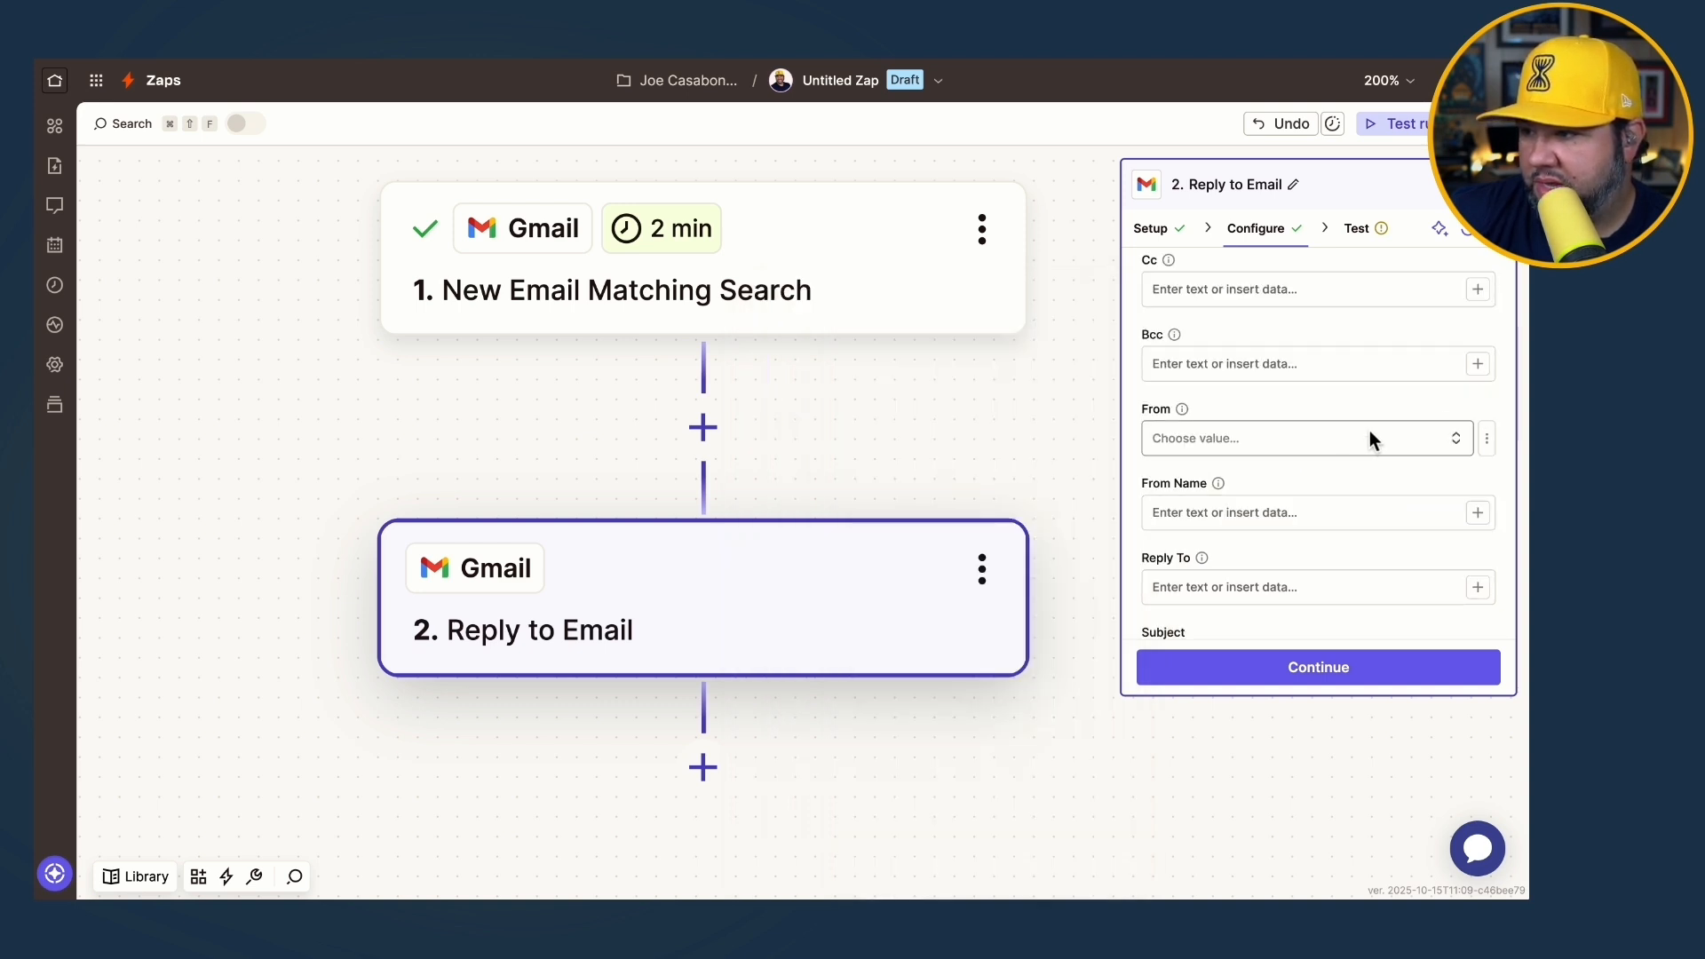
left_click(1367, 435)
left_click(950, 503)
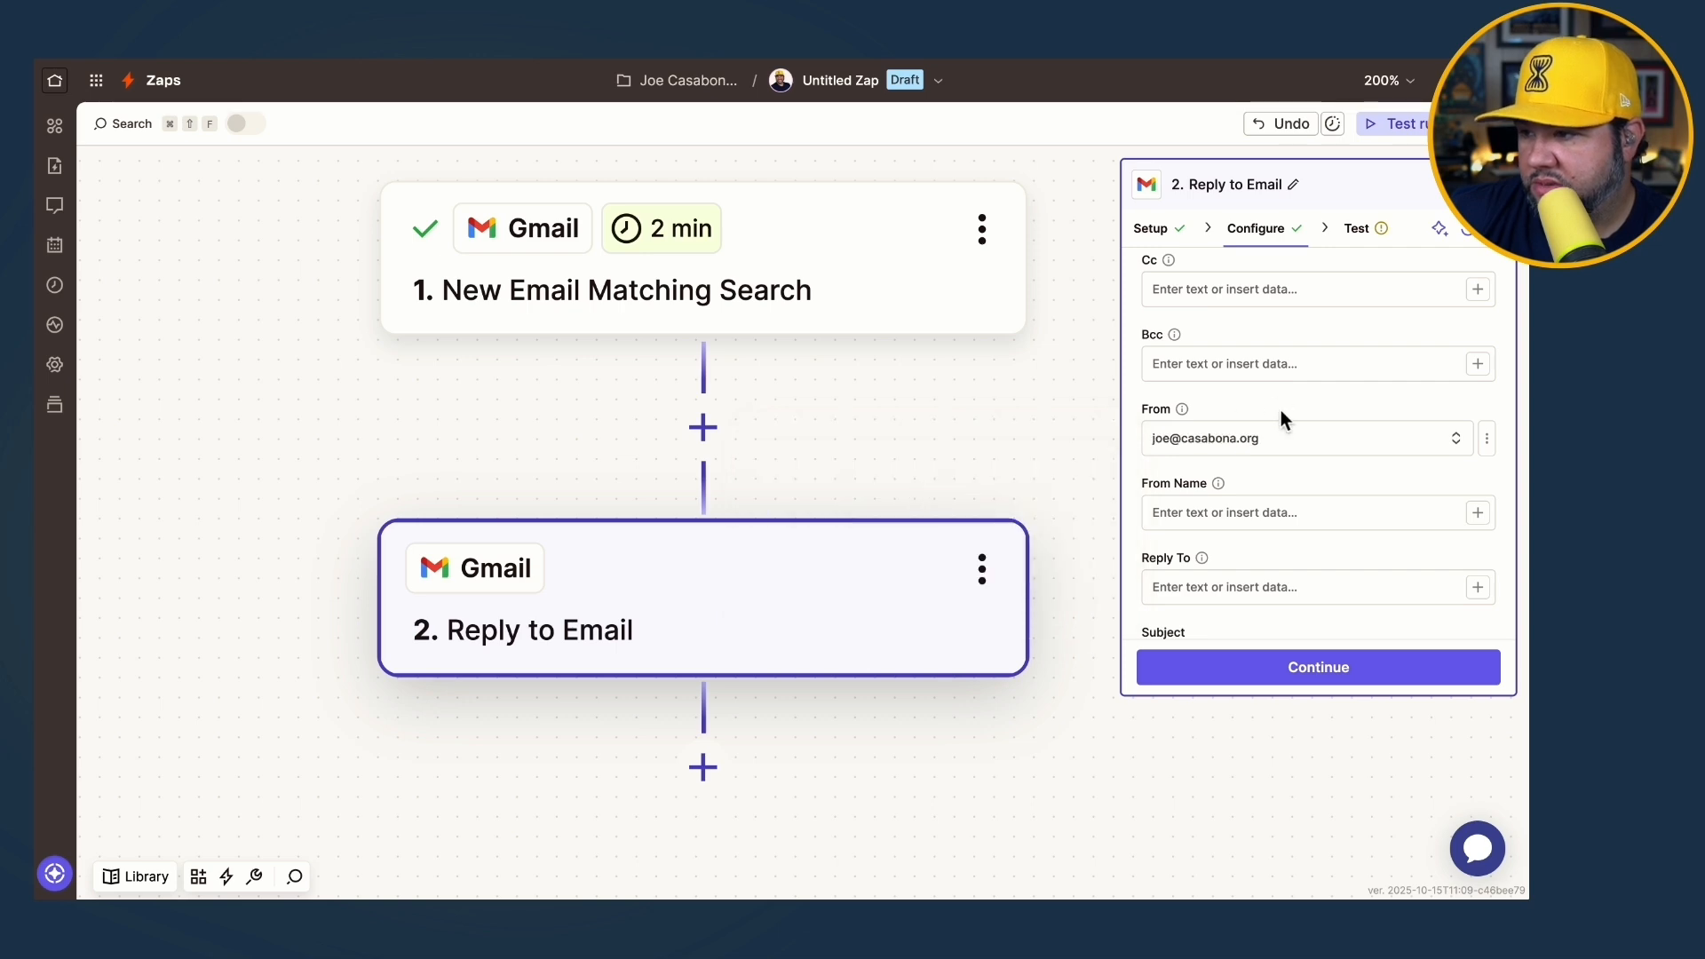
left_click(1283, 513)
left_click(1477, 514)
scroll(984, 673, "down", 5)
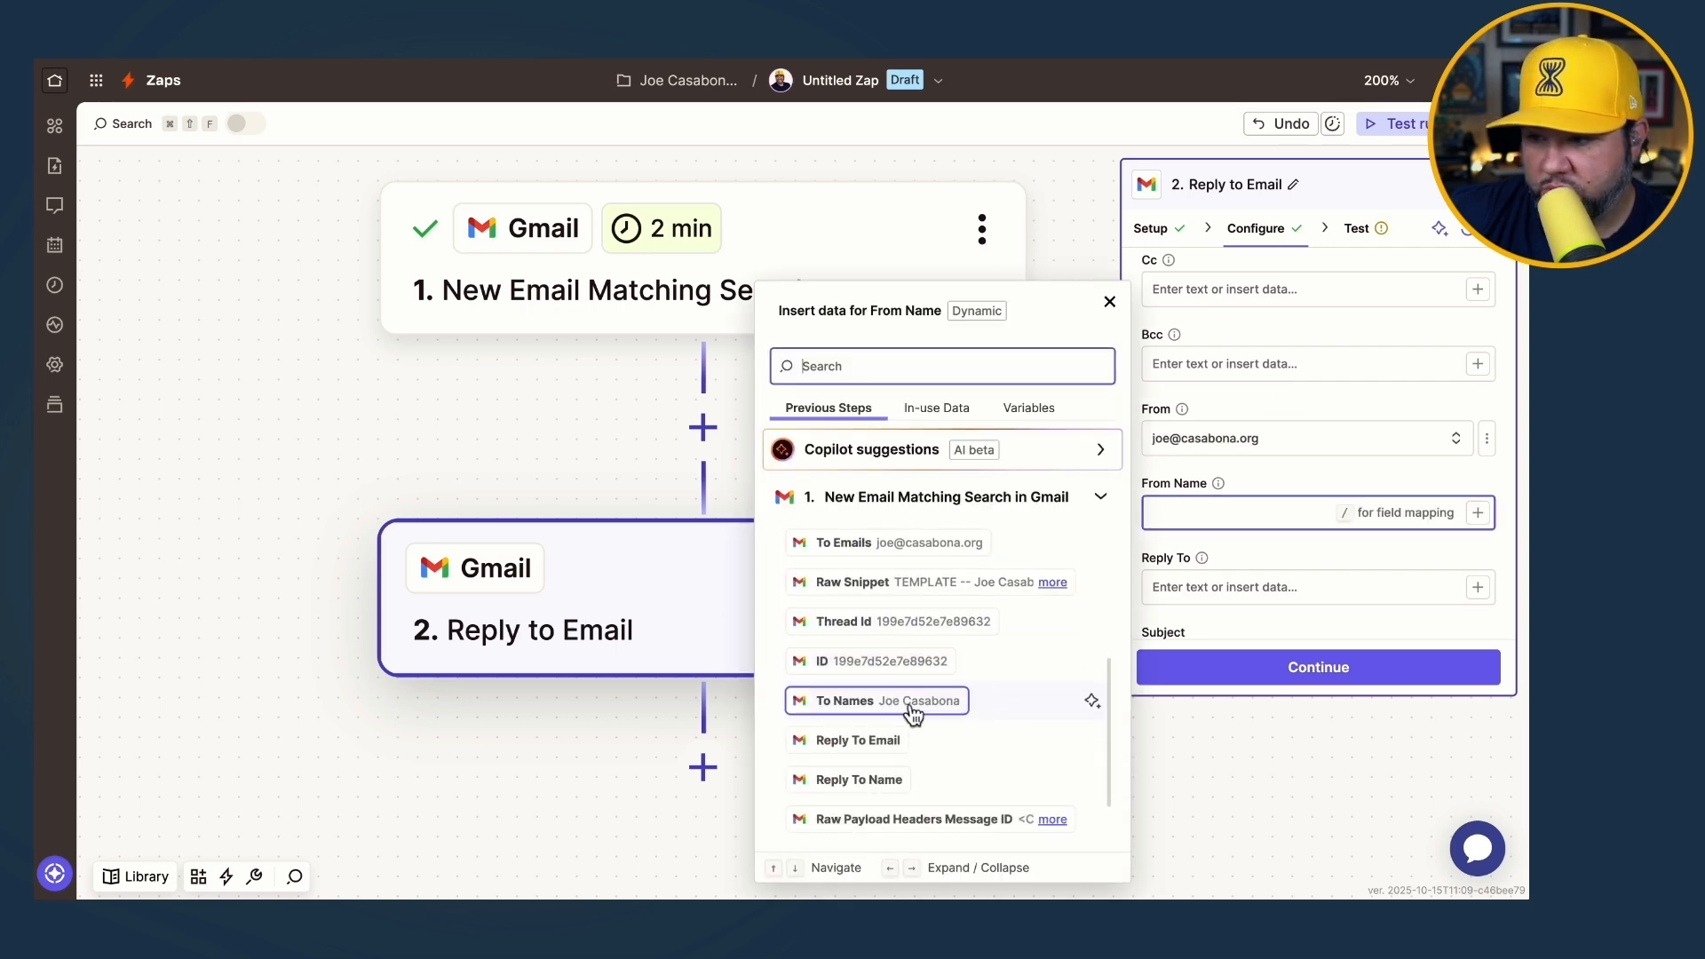
left_click(912, 706)
Test the reply step again and check the delivered reply's sender and recipient details in Gmail.
left_click(1397, 675)
left_click(1399, 674)
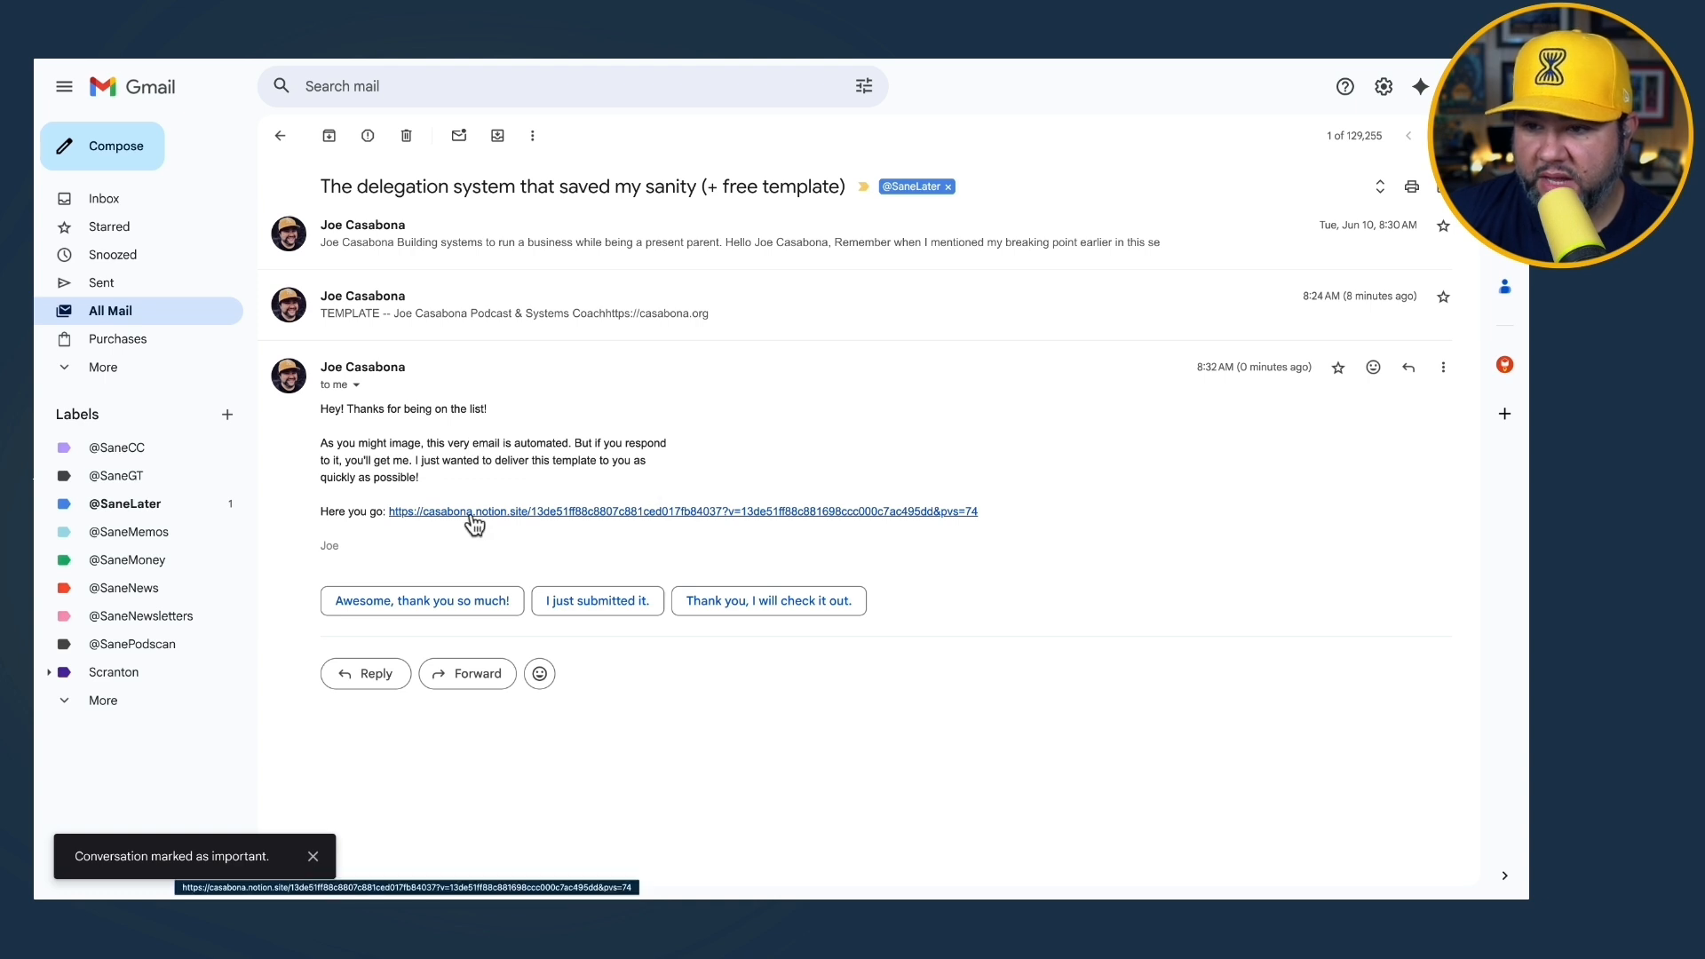
left_click(356, 384)
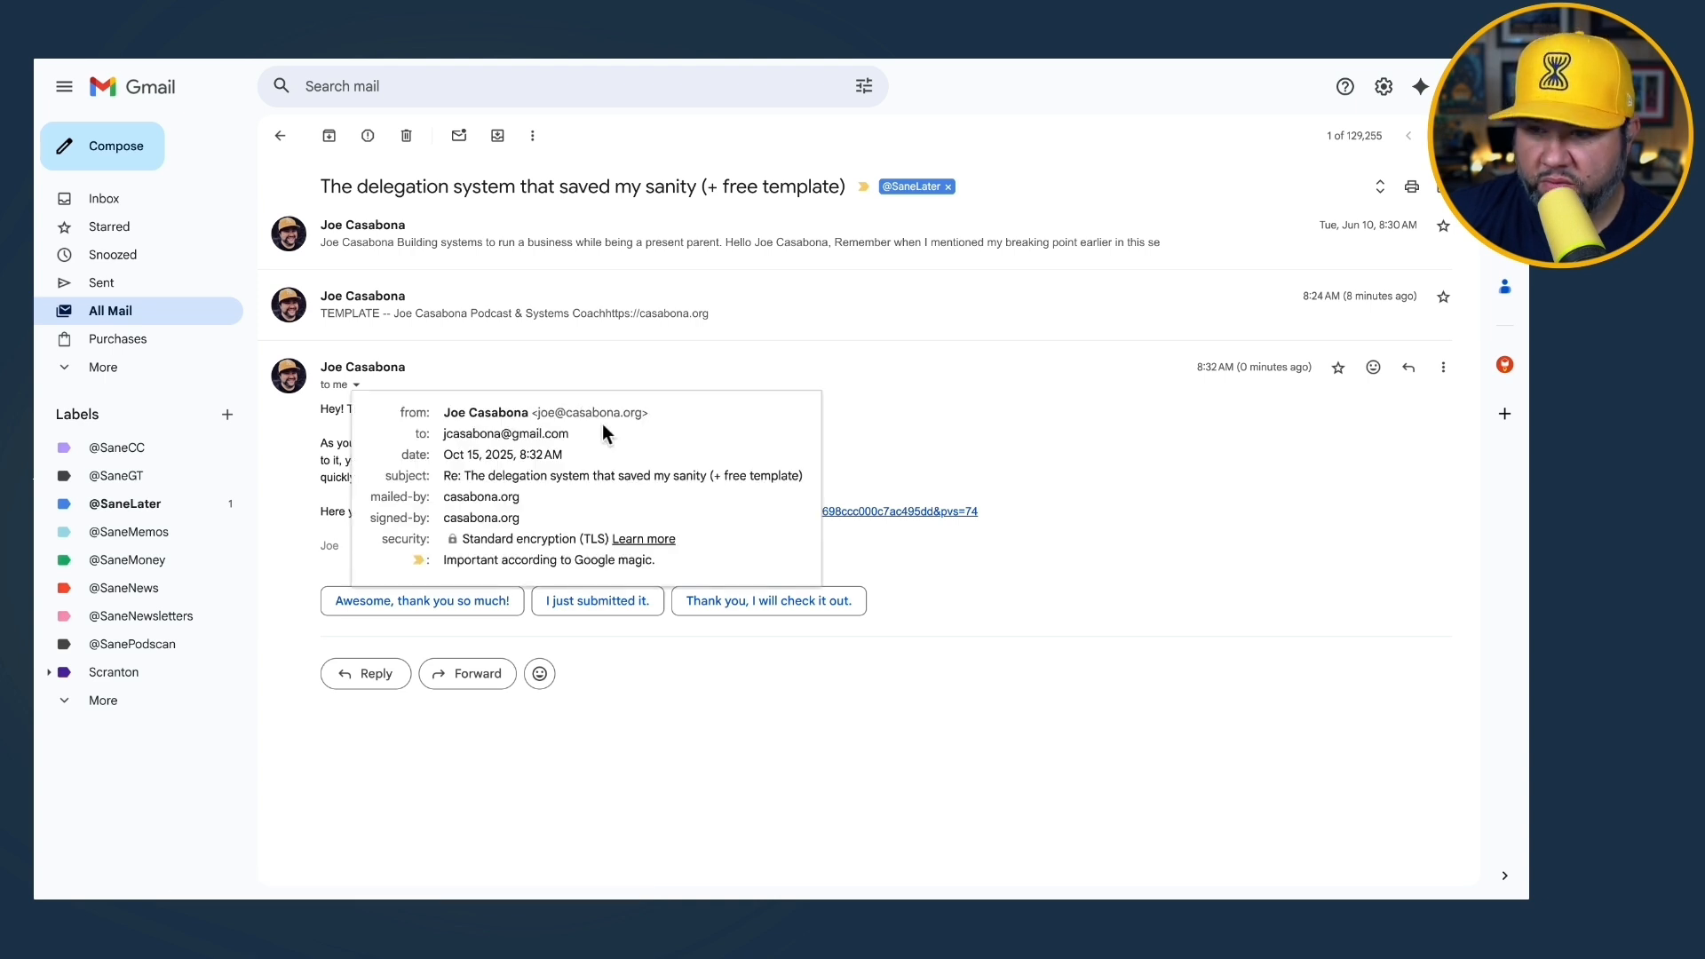
left_click(561, 380)
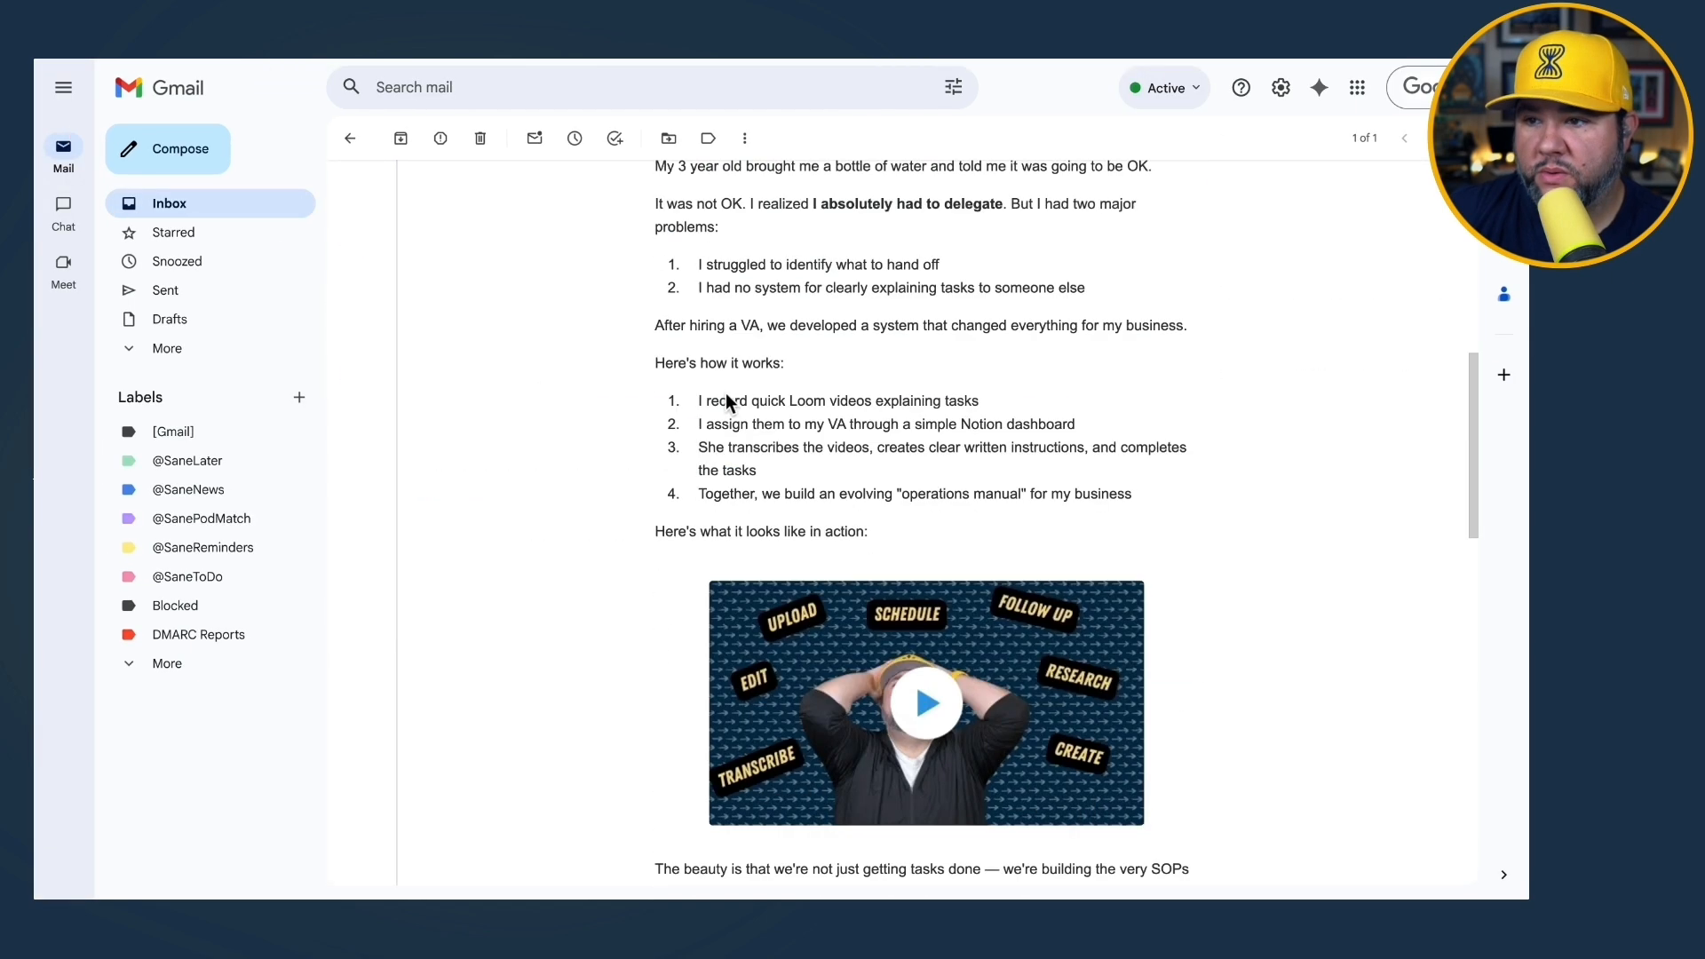
scroll(726, 393, "down", 15)
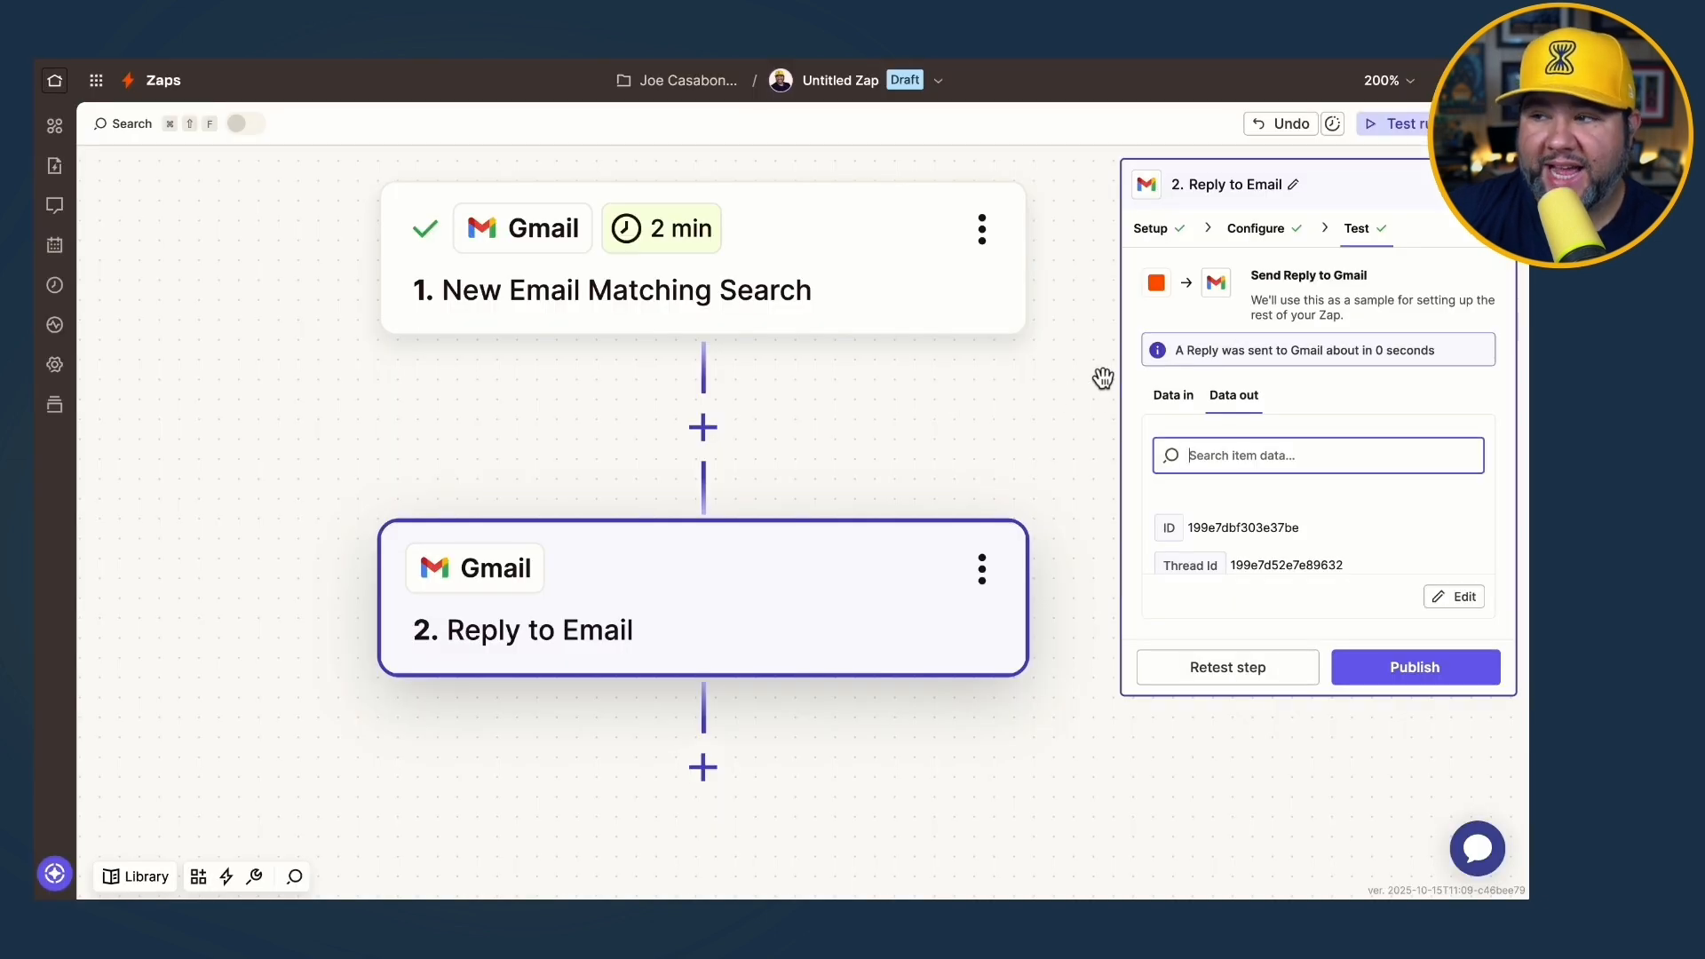
Find new test records for the New Email Matching Search trigger and review the data of the Email C record.
left_click(854, 256)
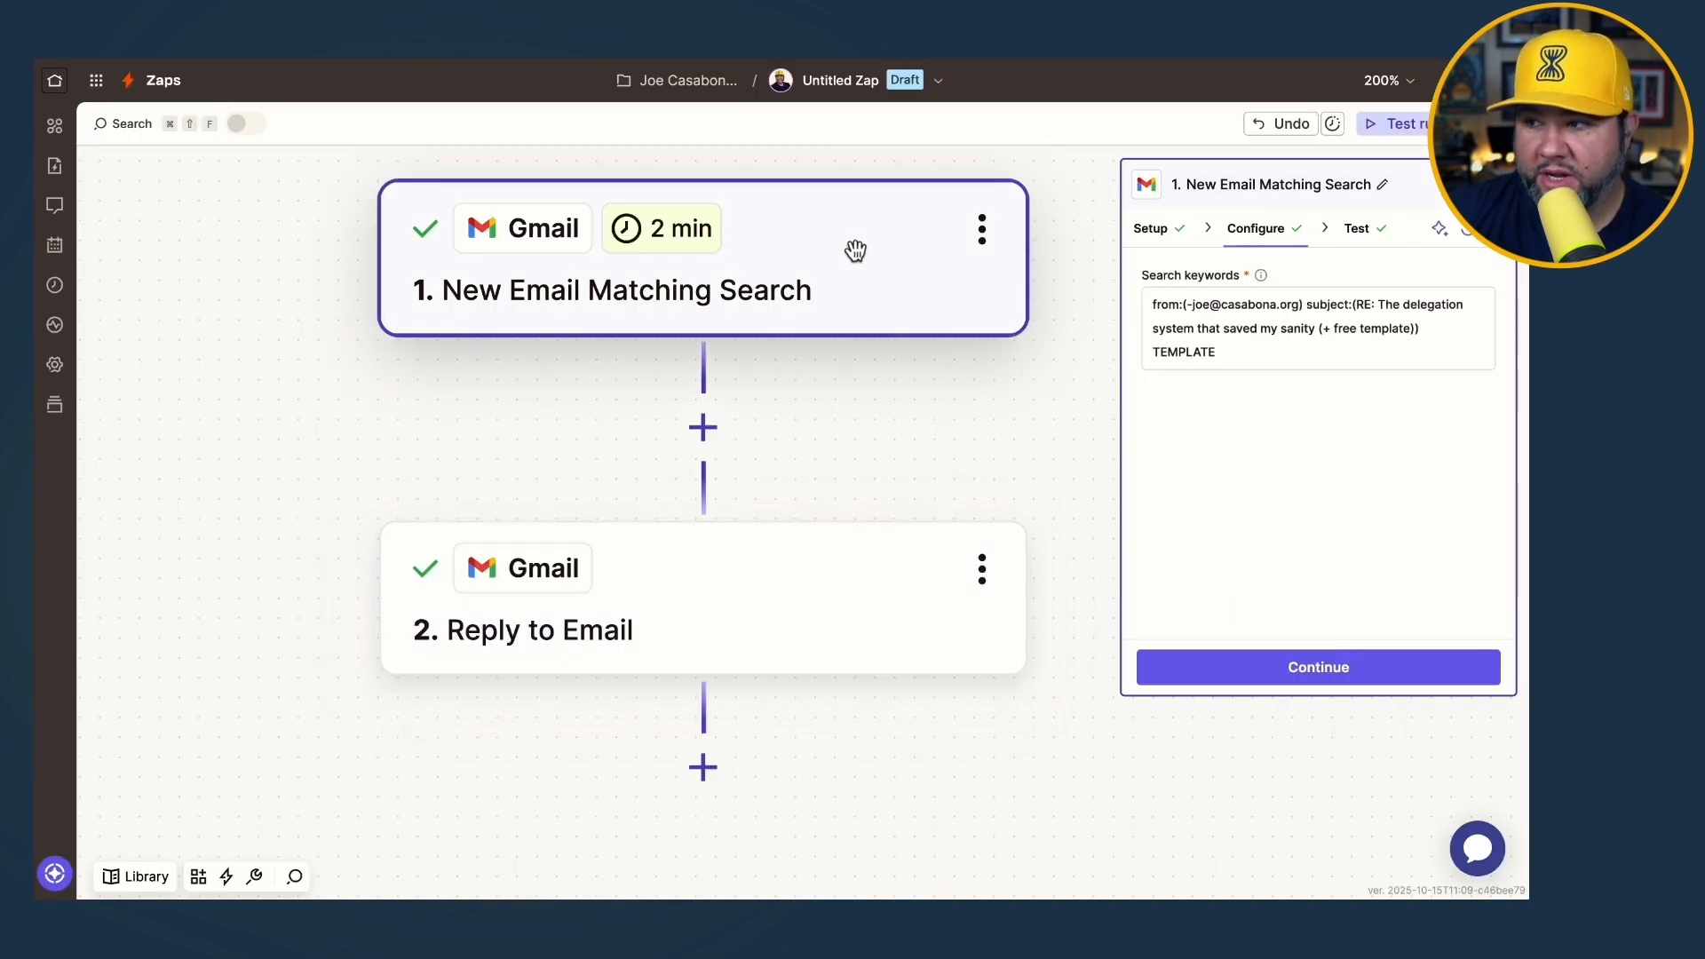
left_click(1357, 233)
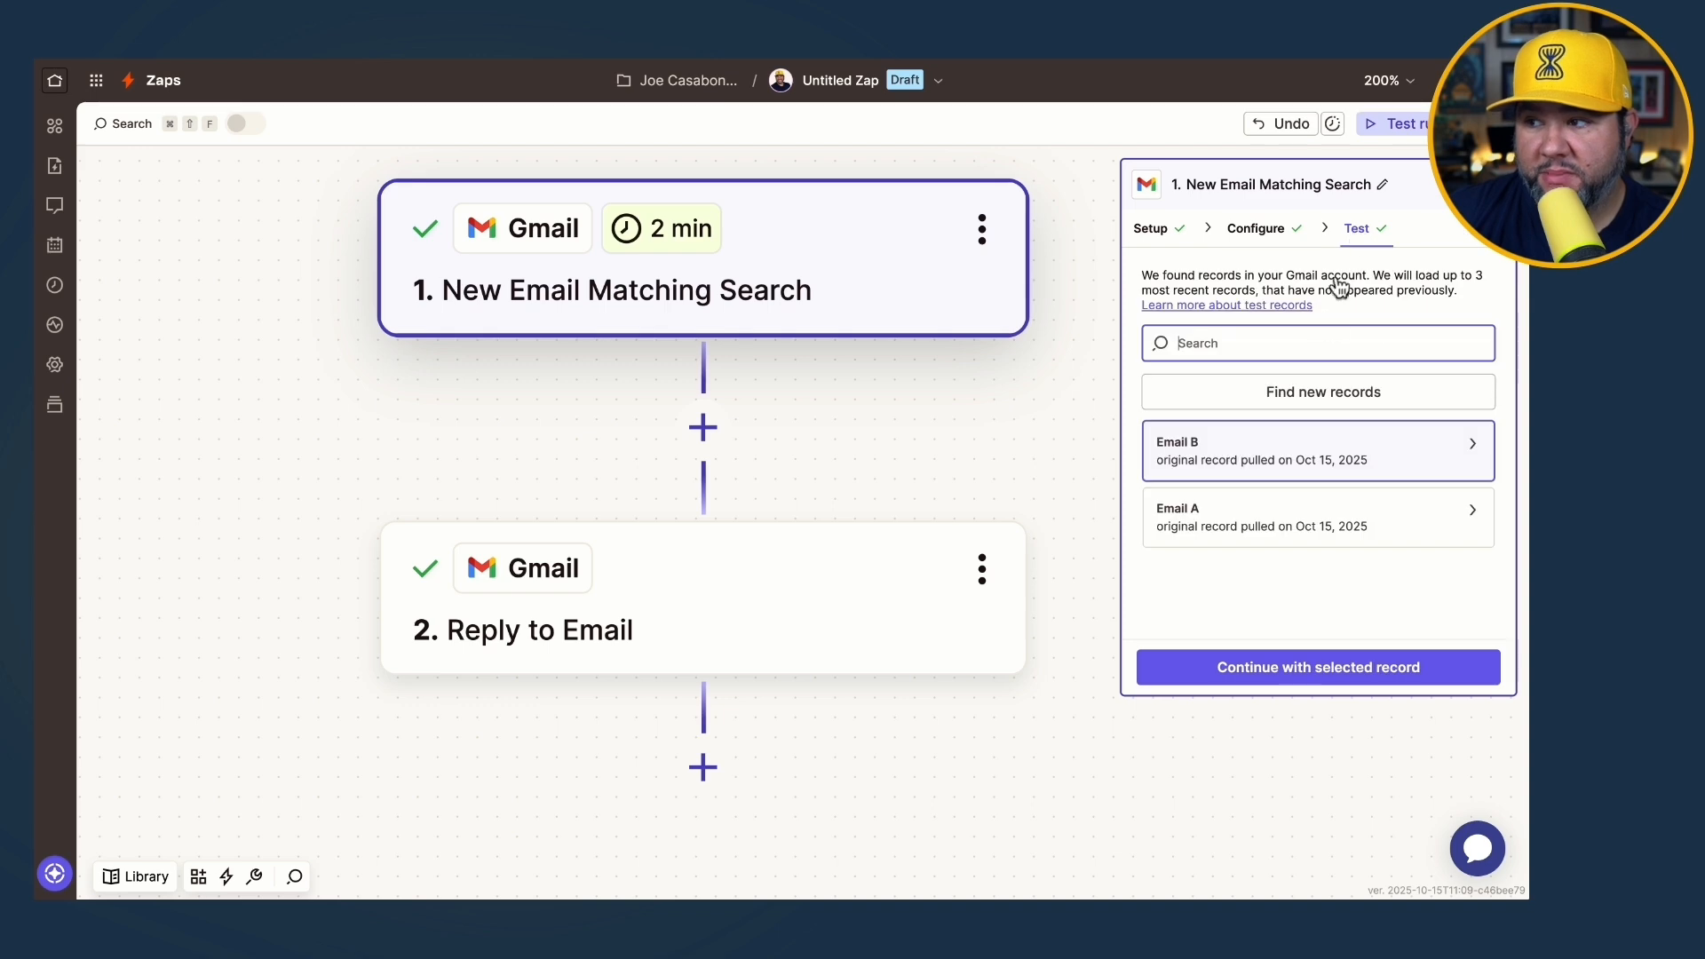
left_click(1316, 406)
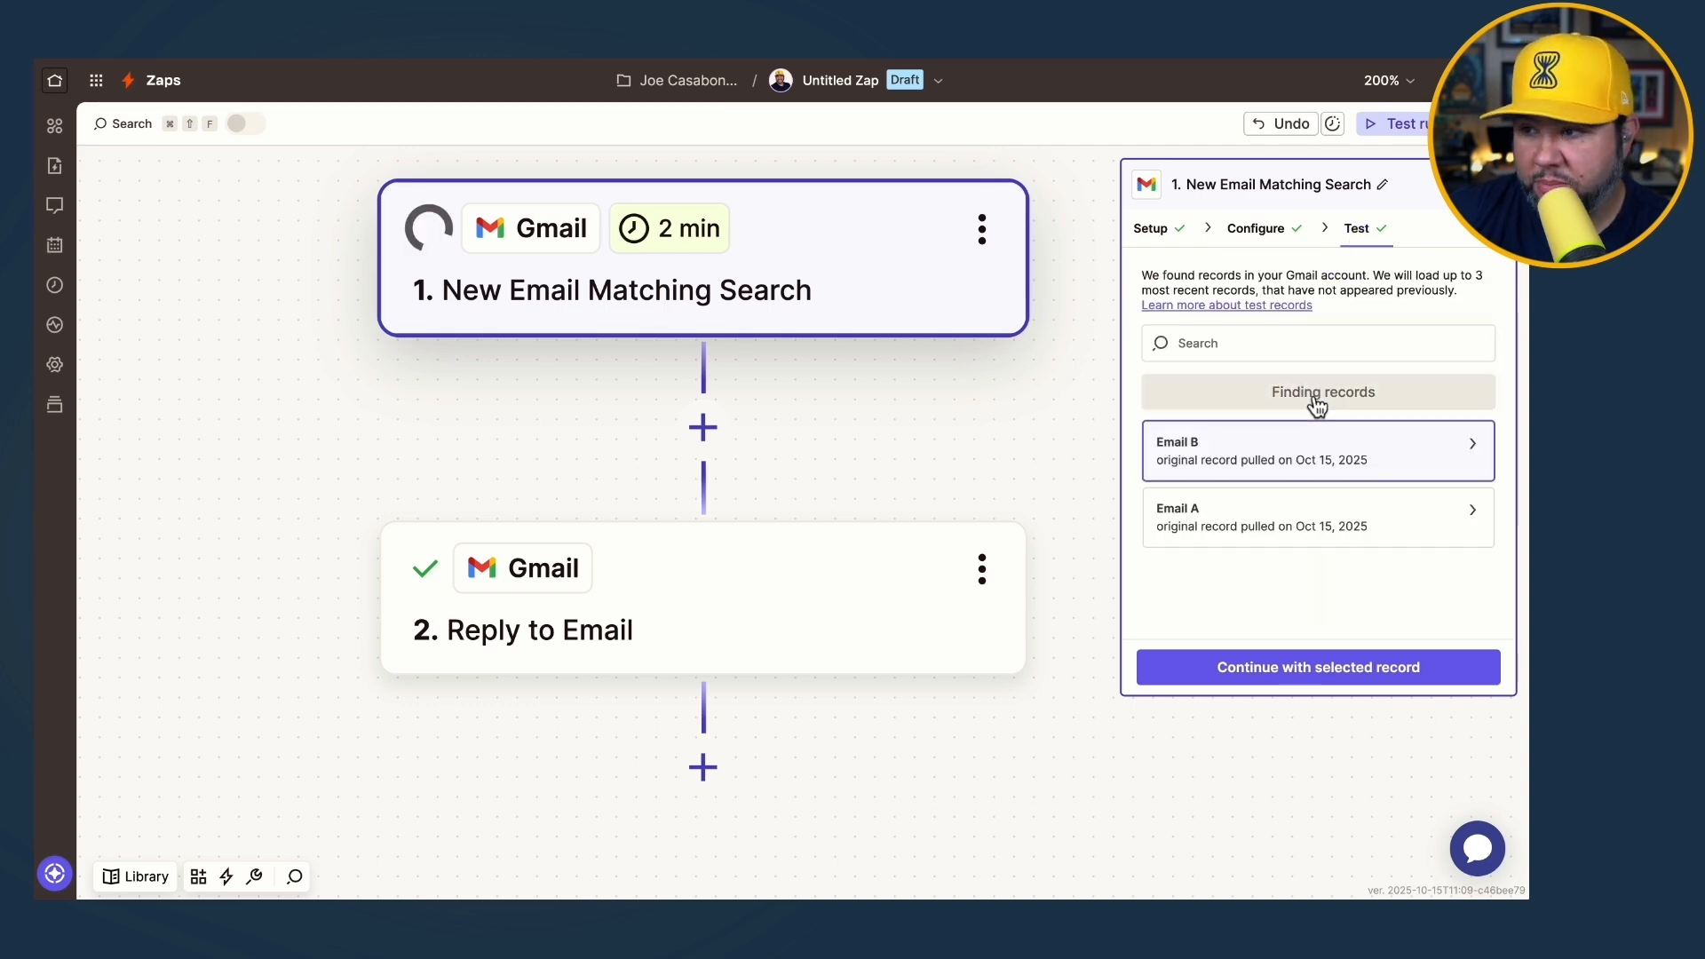
mouse_move(1172, 424)
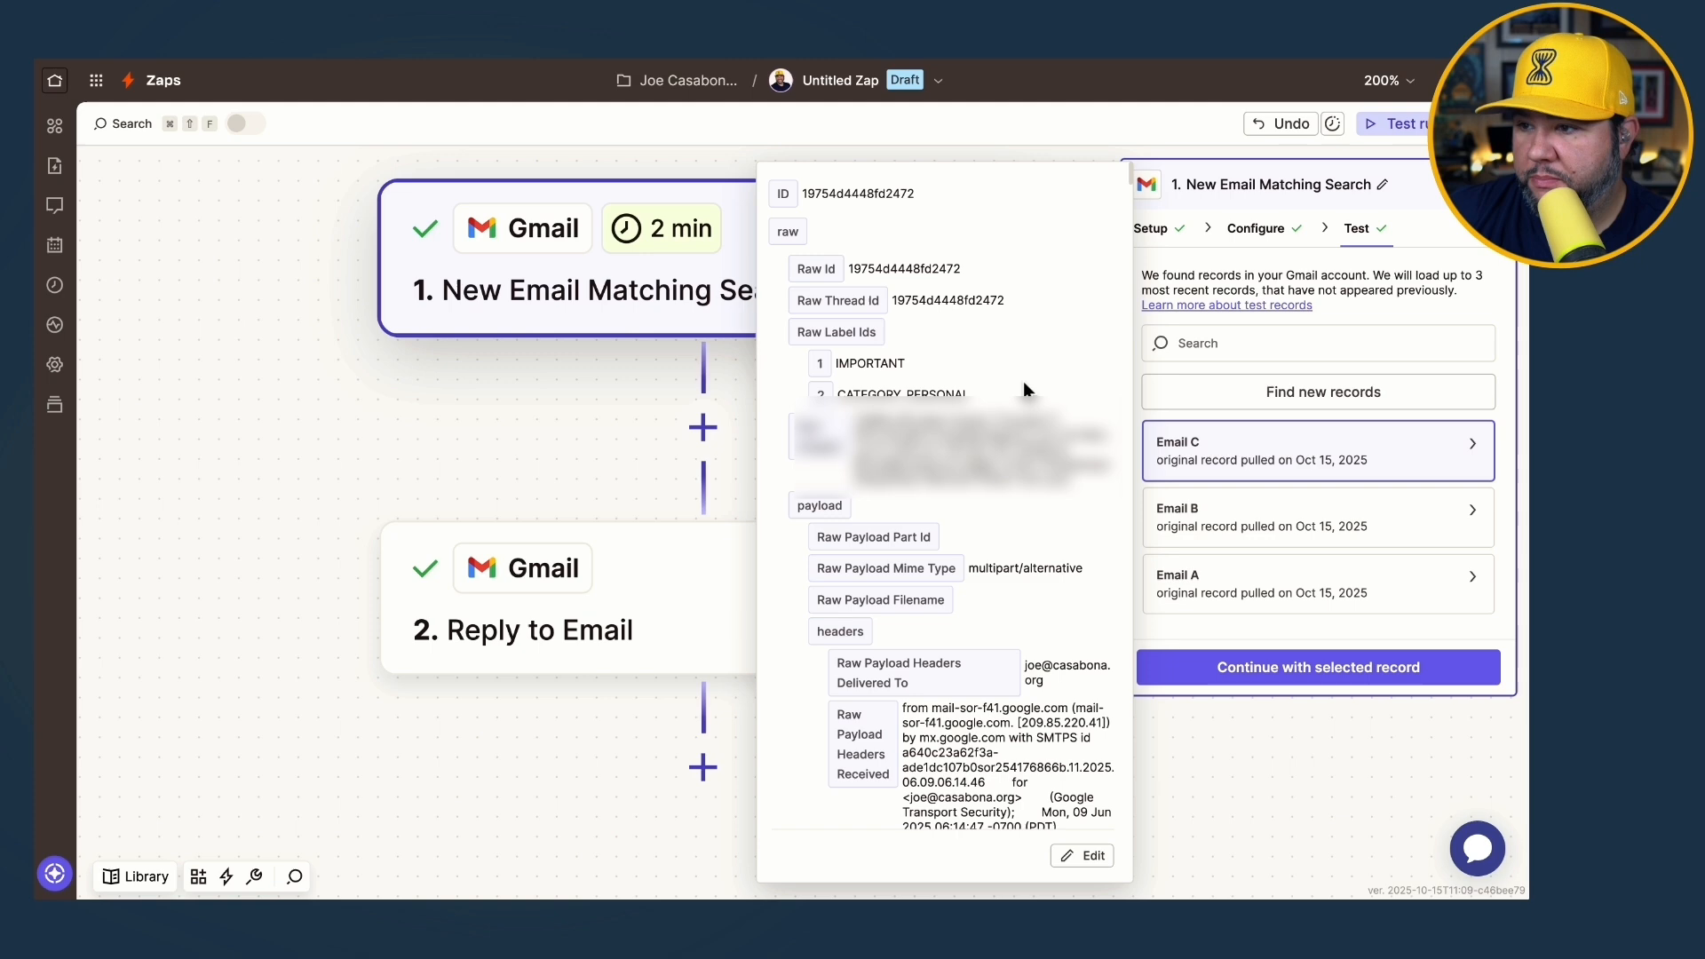
Select the Email B record for the trigger, continue with it, and publish the Zap.
left_click(1211, 518)
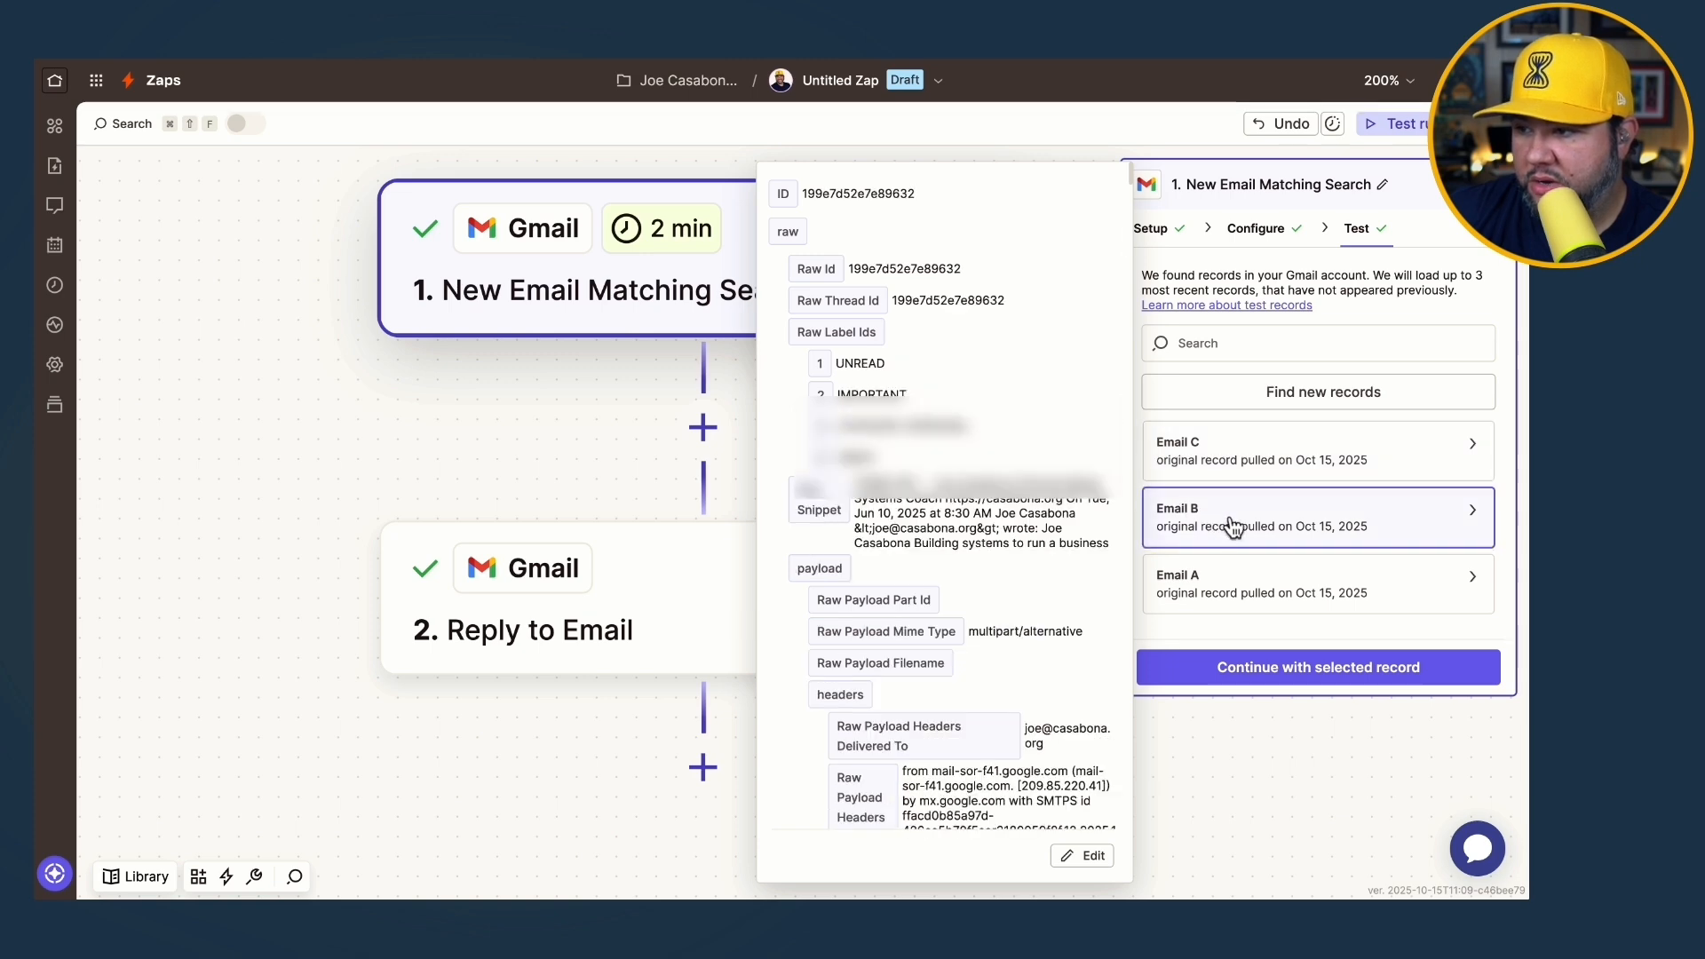
left_click(1337, 671)
left_click(1394, 676)
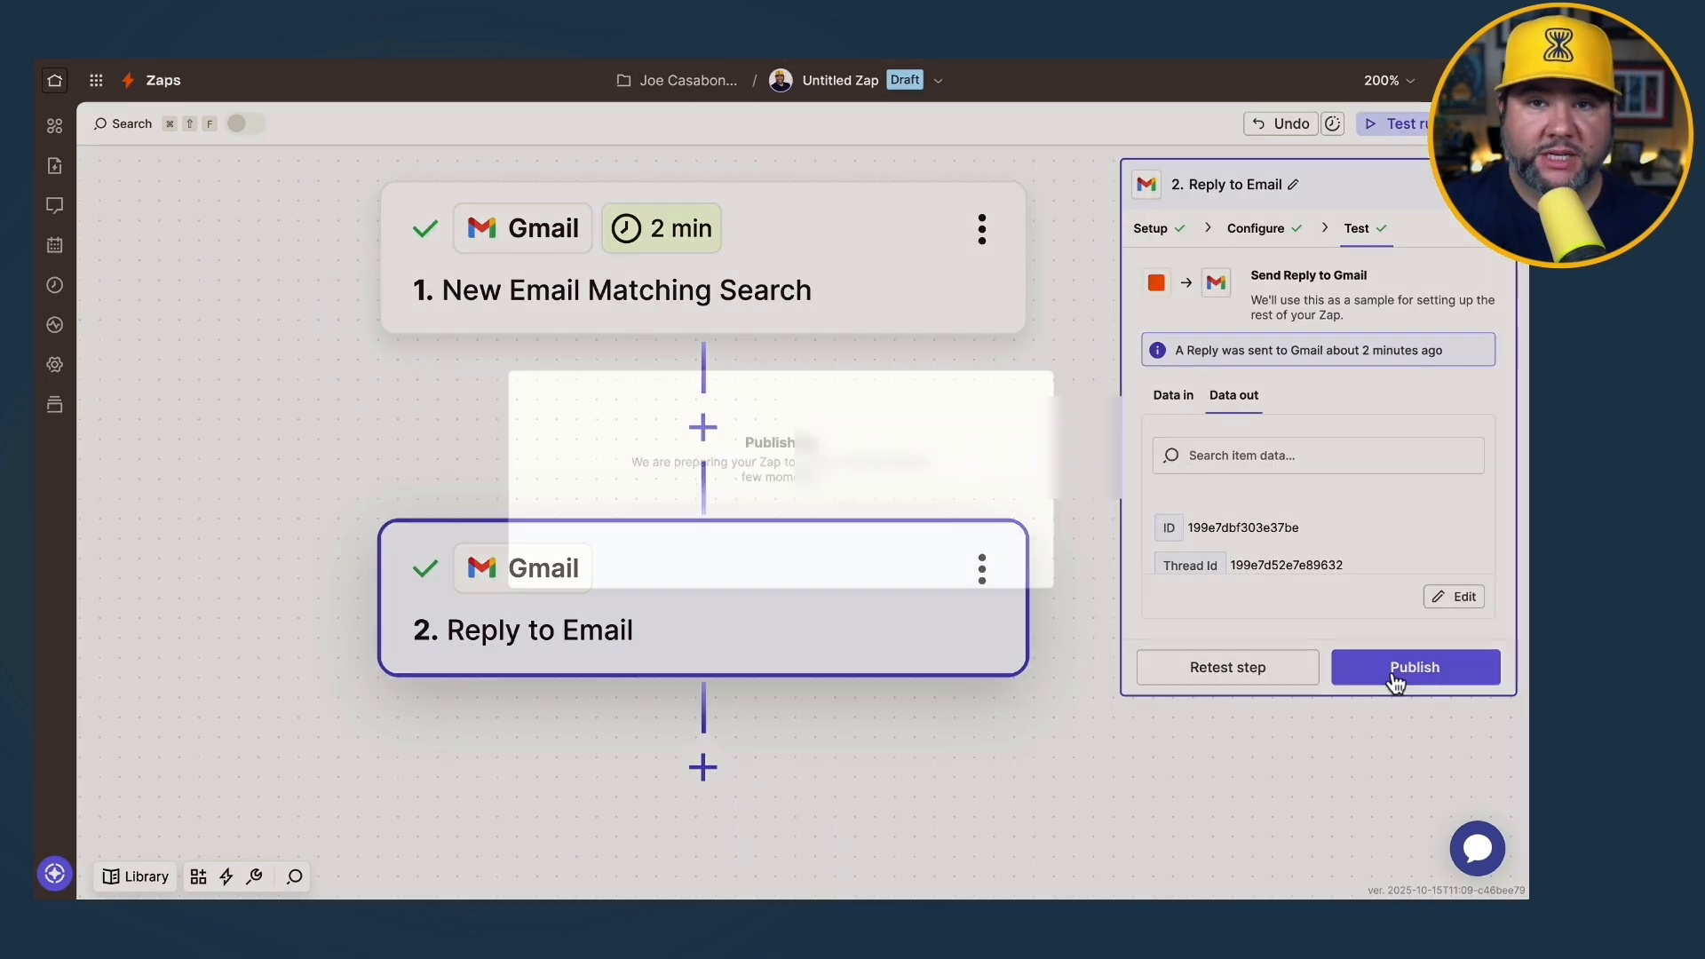